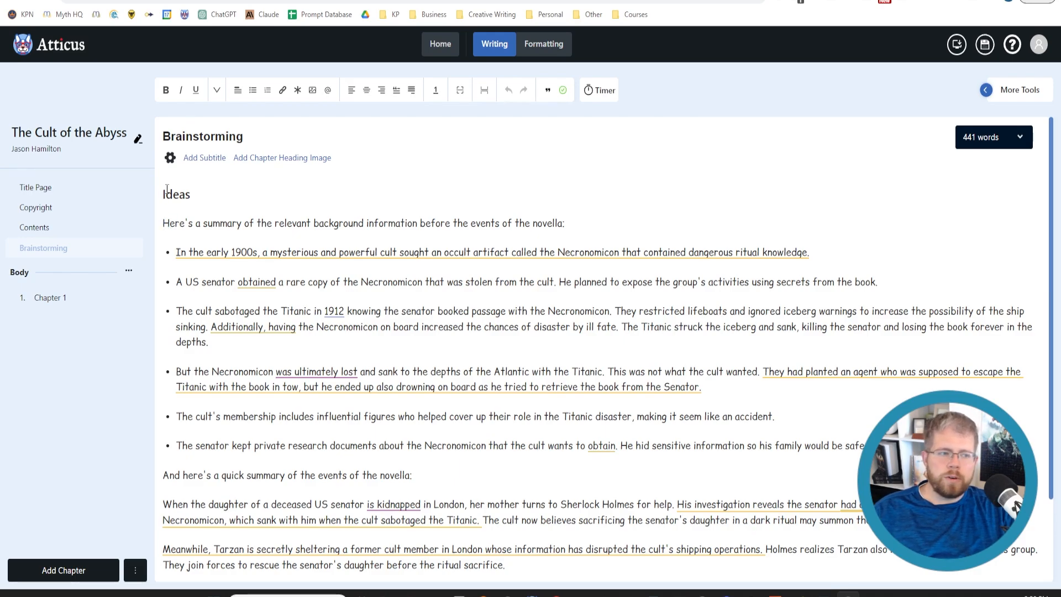
Review the background information and the summary of events in the Brainstorming chapter's Ideas section
left_click_drag(162, 195, 801, 539)
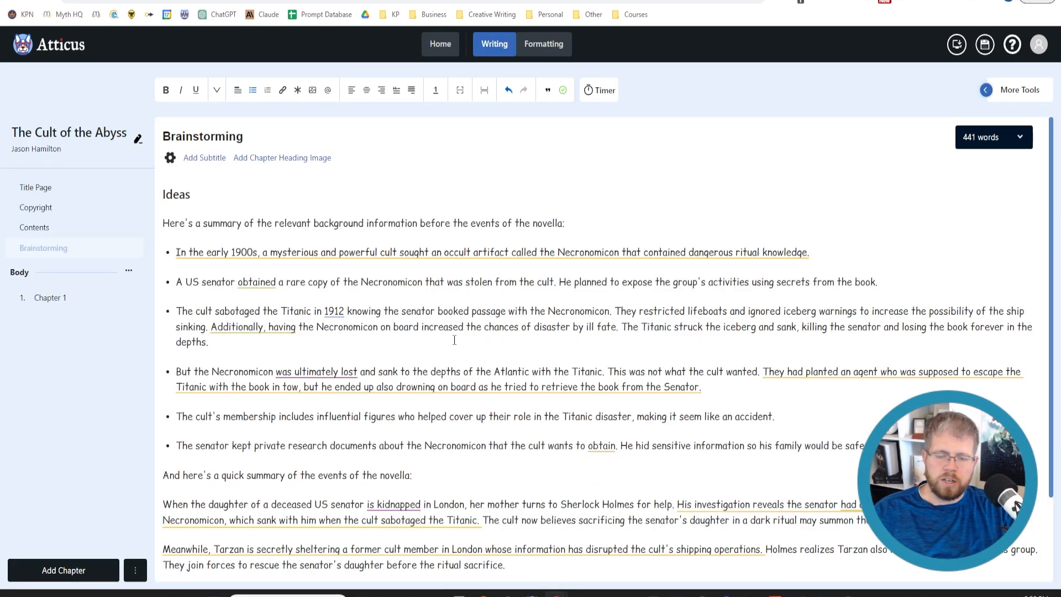
scroll(442, 416, "down", 2)
mouse_move(434, 417)
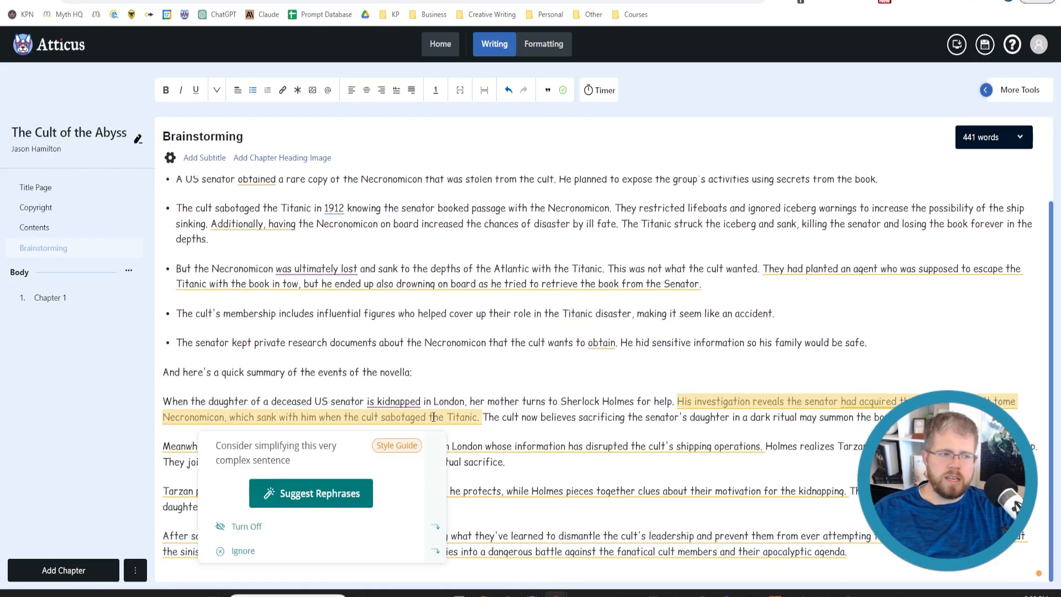
left_click(394, 223)
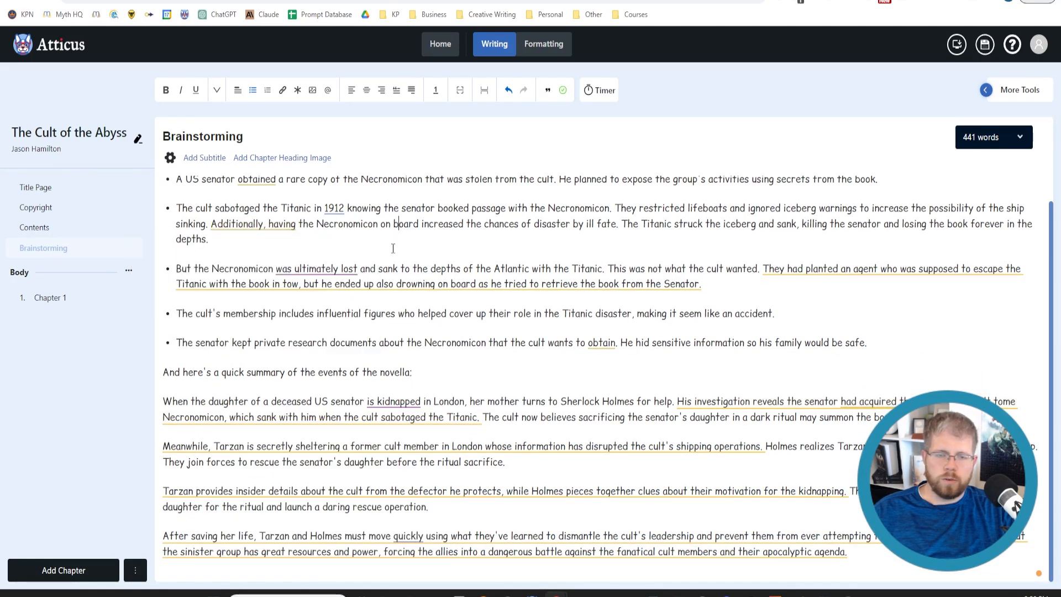
scroll(685, 476, "up", 2)
mouse_move(593, 383)
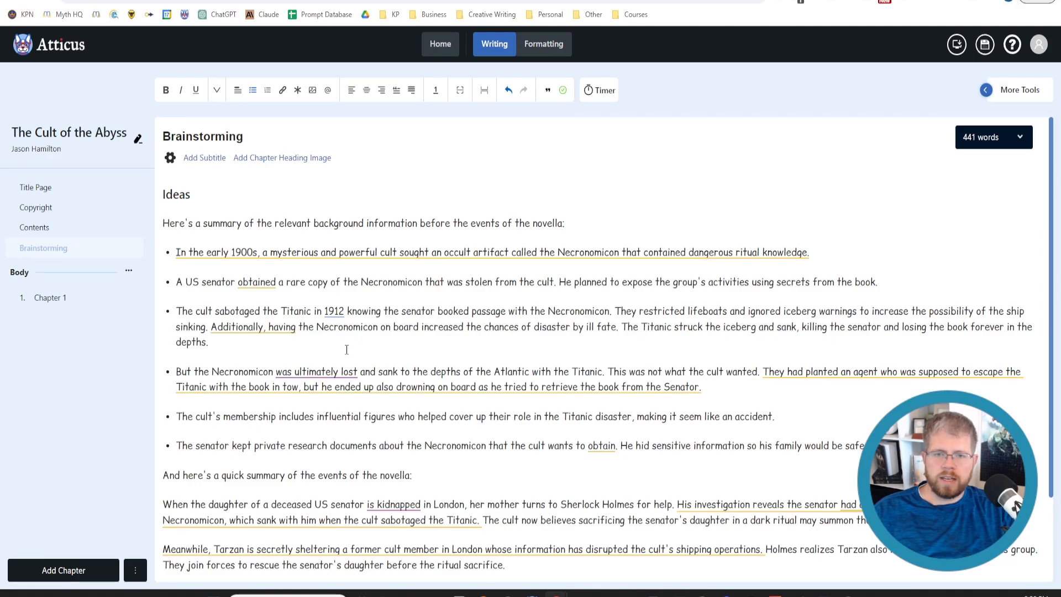
scroll(265, 369, "down", 2)
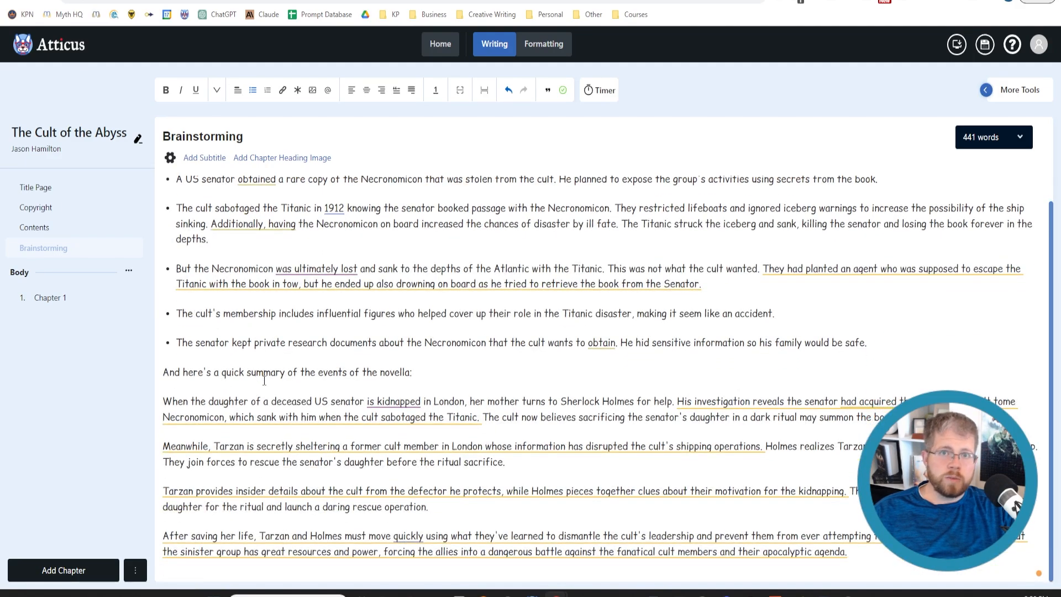
scroll(264, 380, "up", 2)
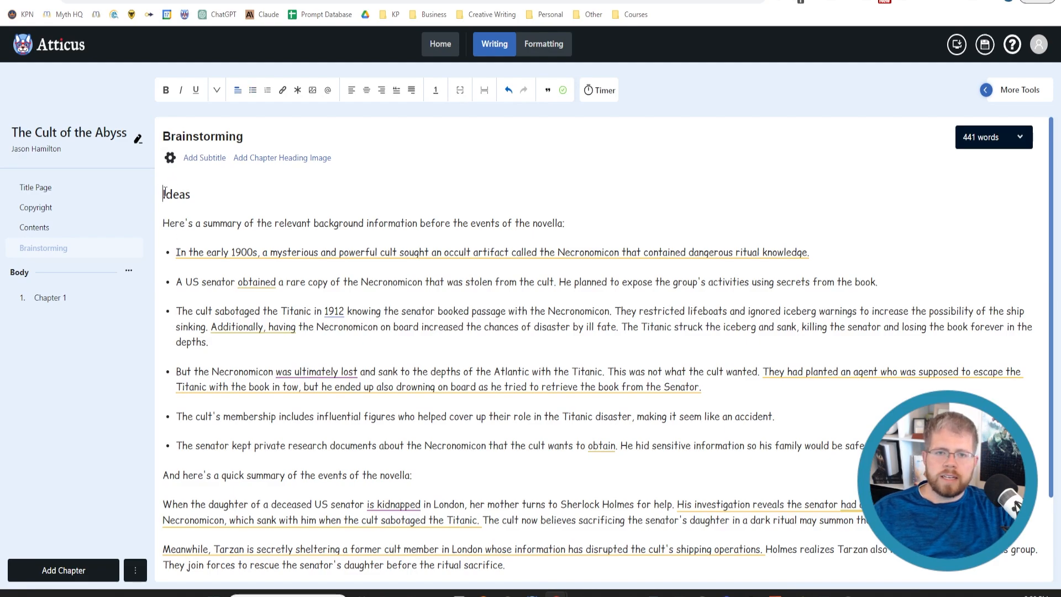
Copy all the Brainstorming notes and send them to Claude in a new chat, introduced by "The following is a brief summary of a story idea for a novella:"
left_click_drag(164, 193, 920, 567)
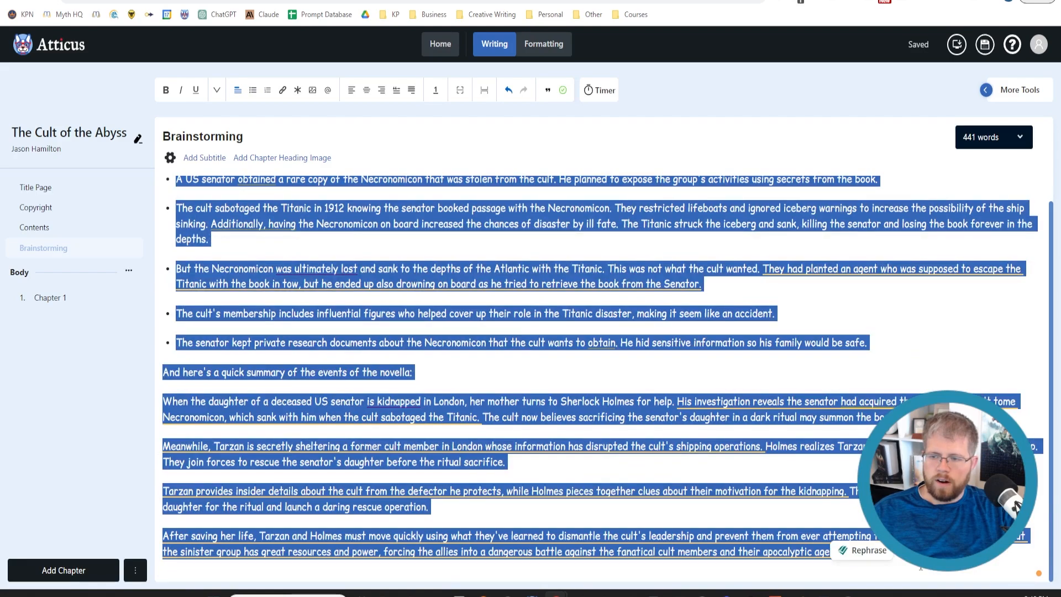
left_click(345, 1)
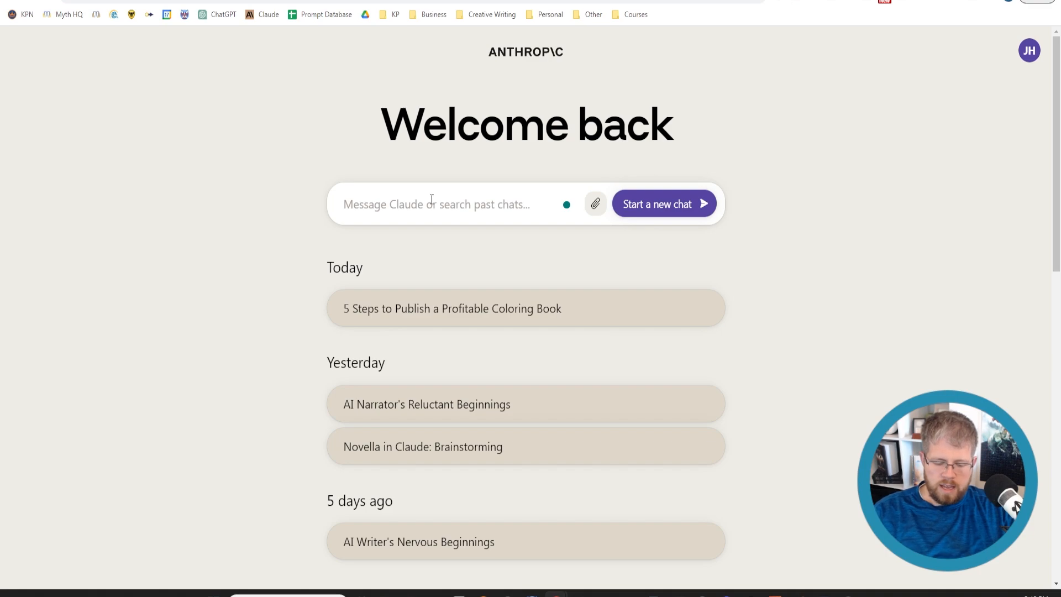
type("The following is")
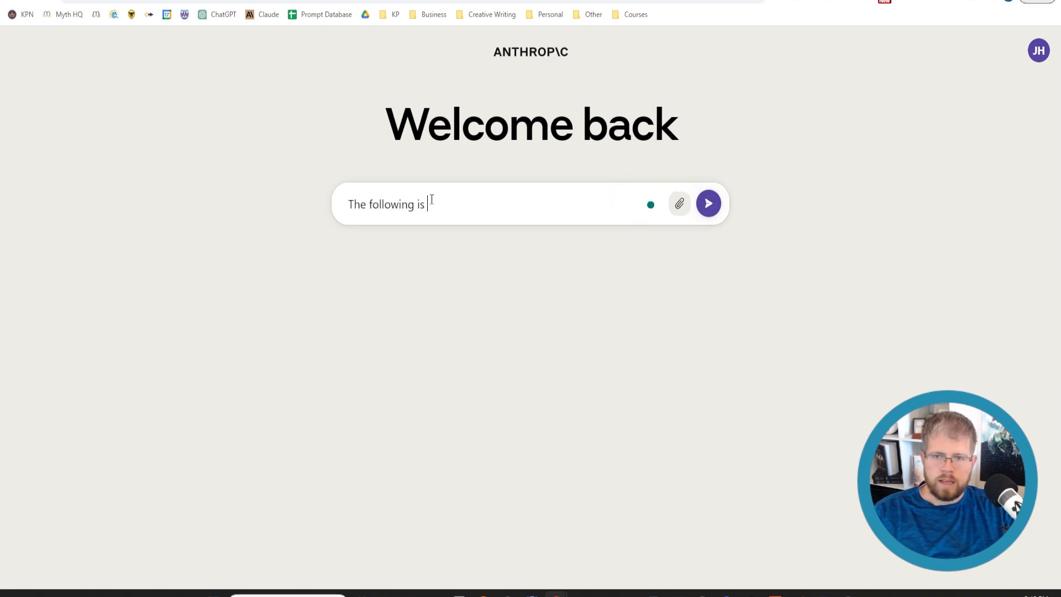
type(" a bri")
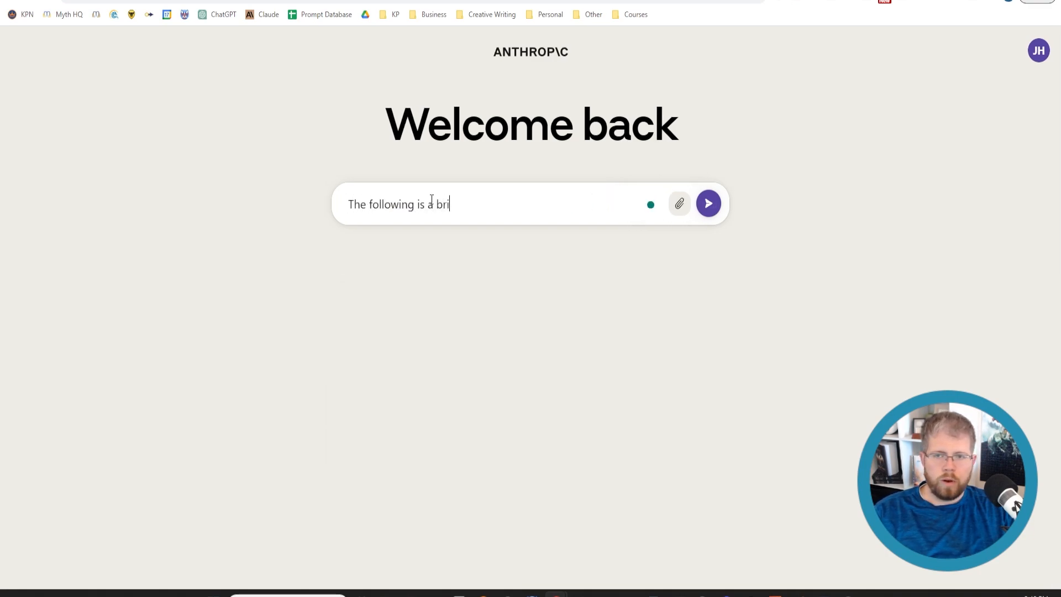
type("ef summary of a")
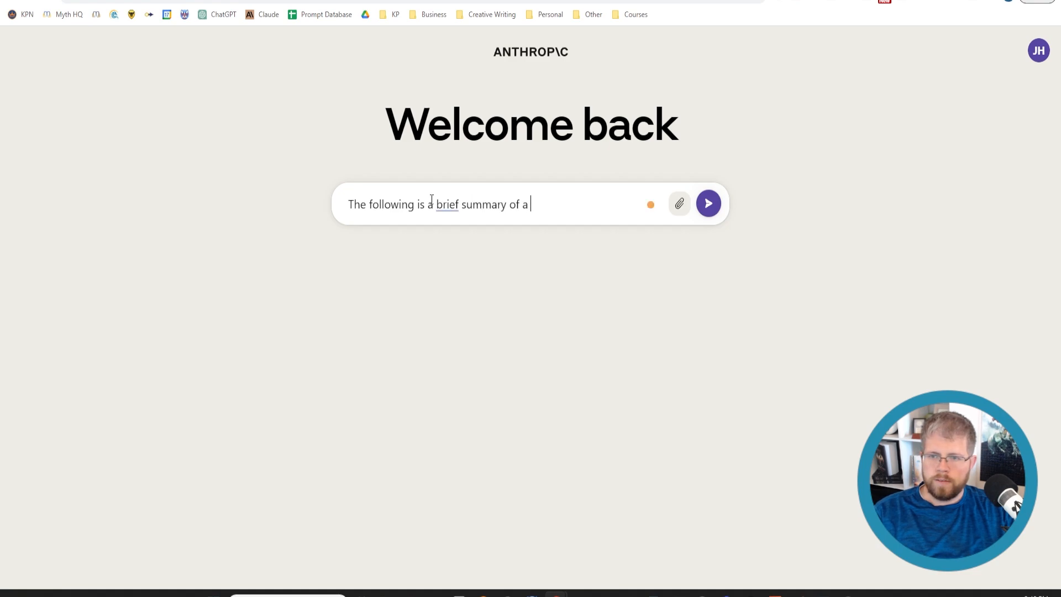
type(" story idea for a ")
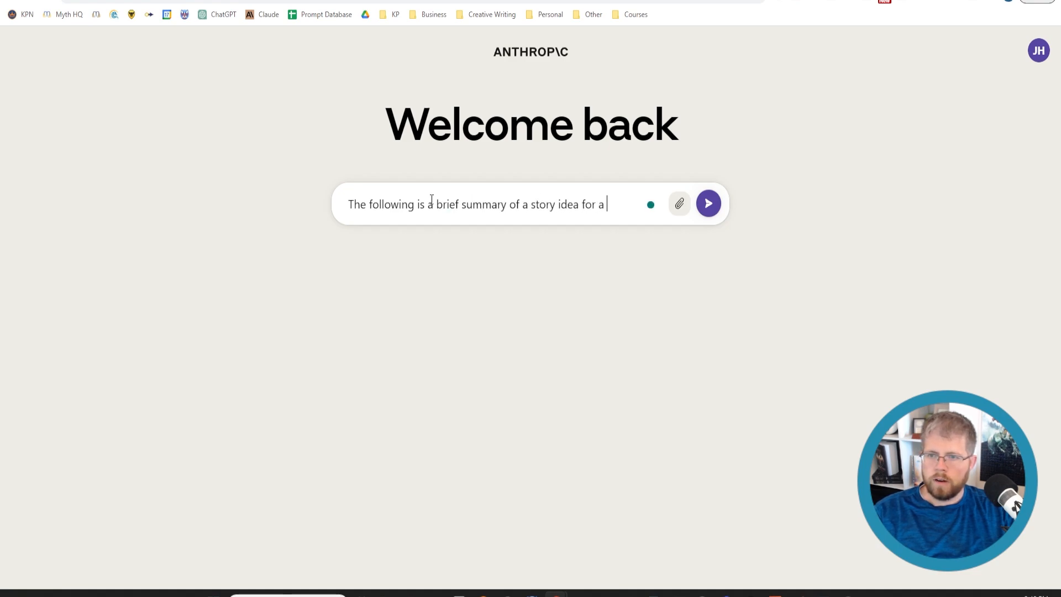
type("novella:")
key("shift+Return")
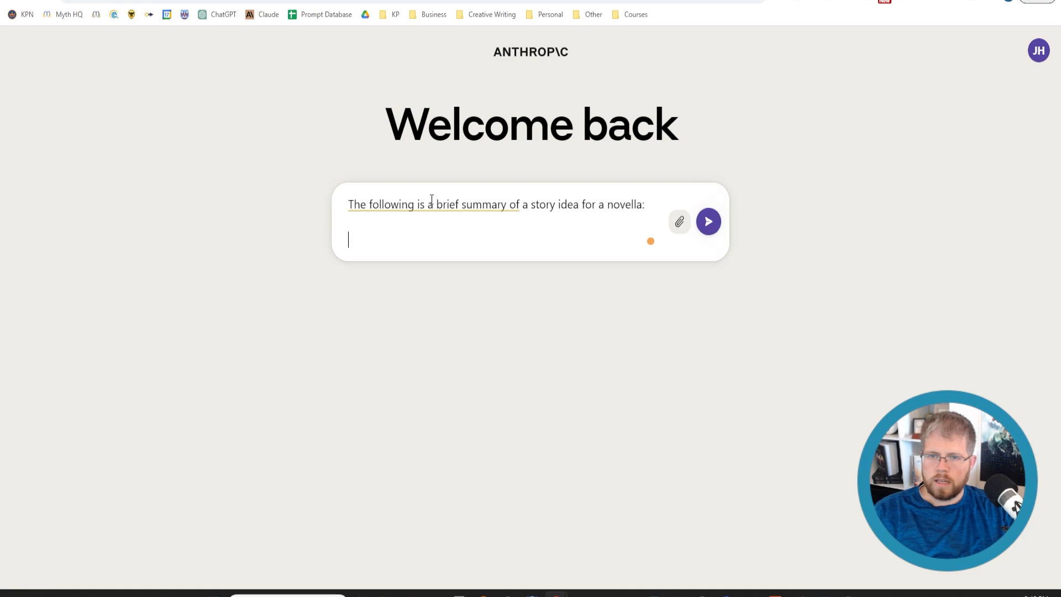
key("ctrl+v")
key("Return")
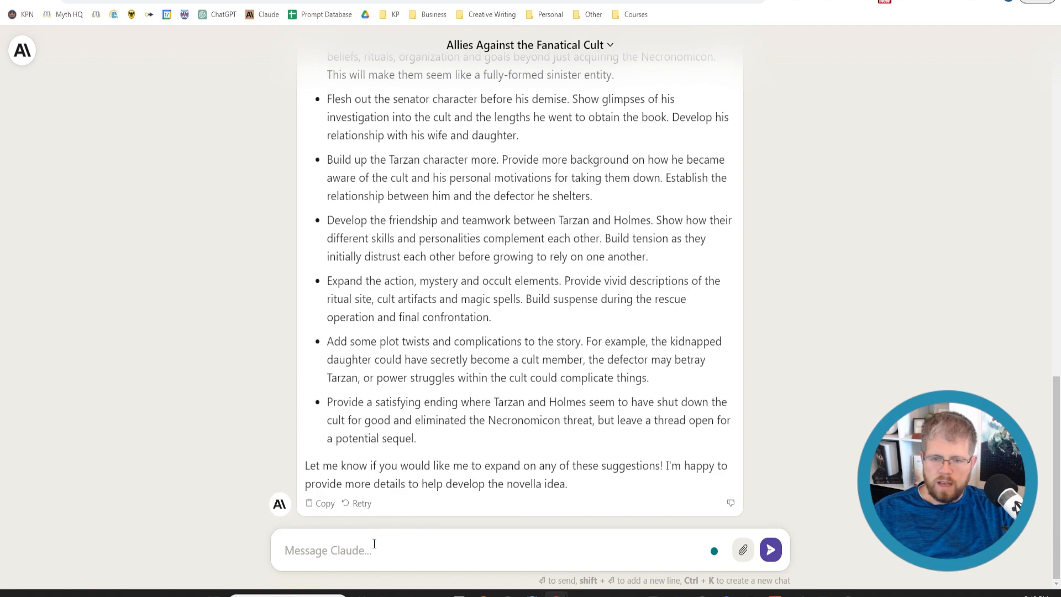
Begin a reply to Claude with "Actually, we want to flesh out the characters a bit more."
type("Actually,")
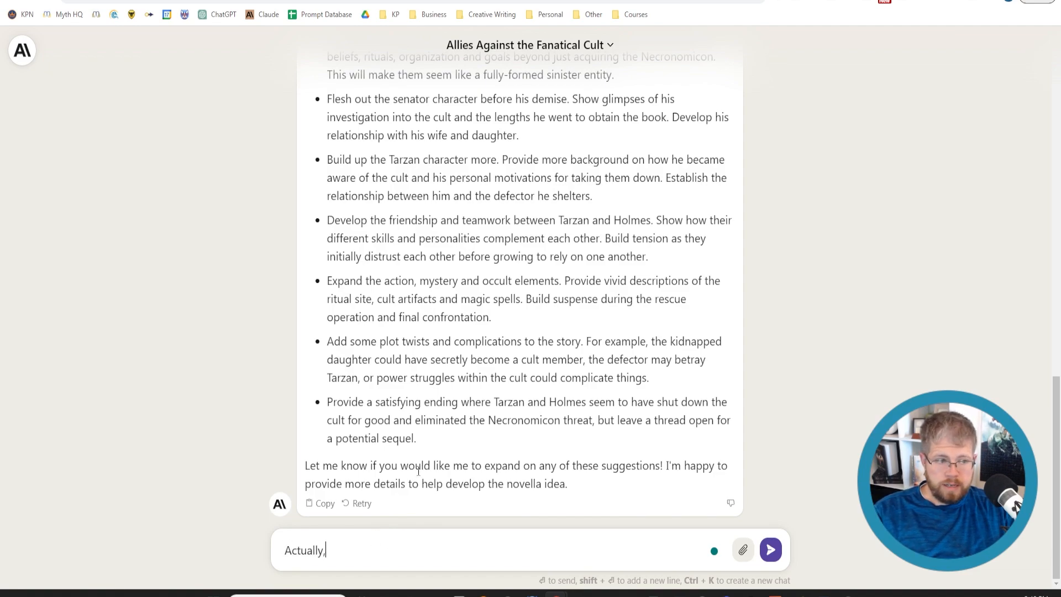
type(" we want to ")
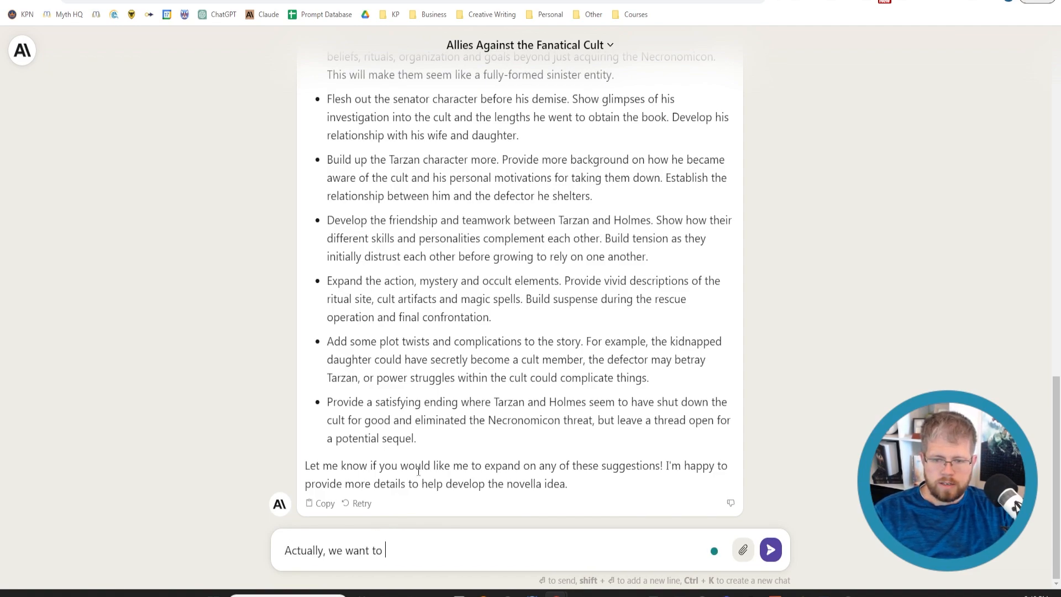
type("flesh ")
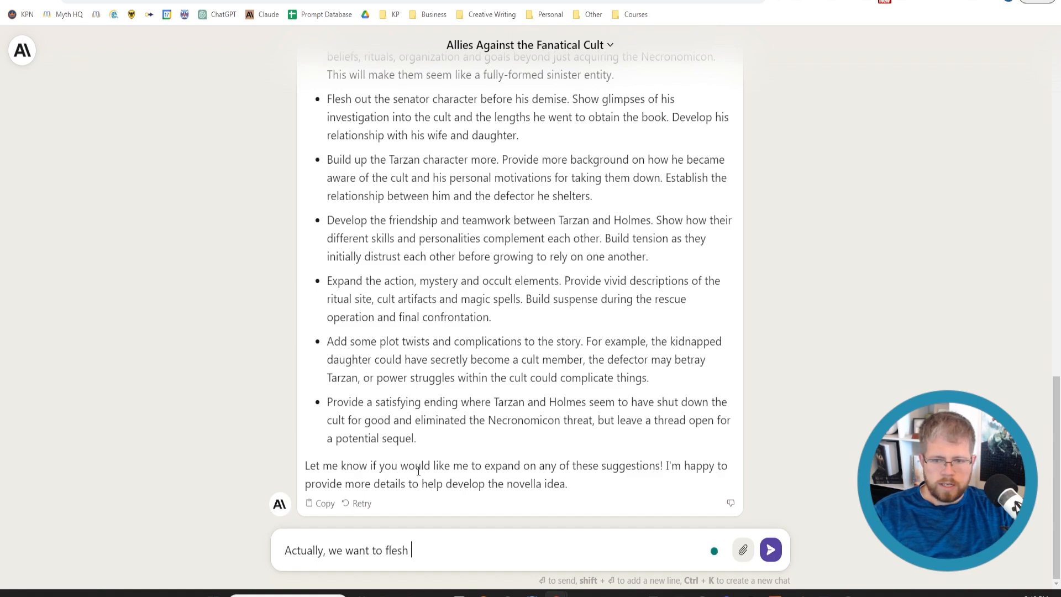
type("out the characters ")
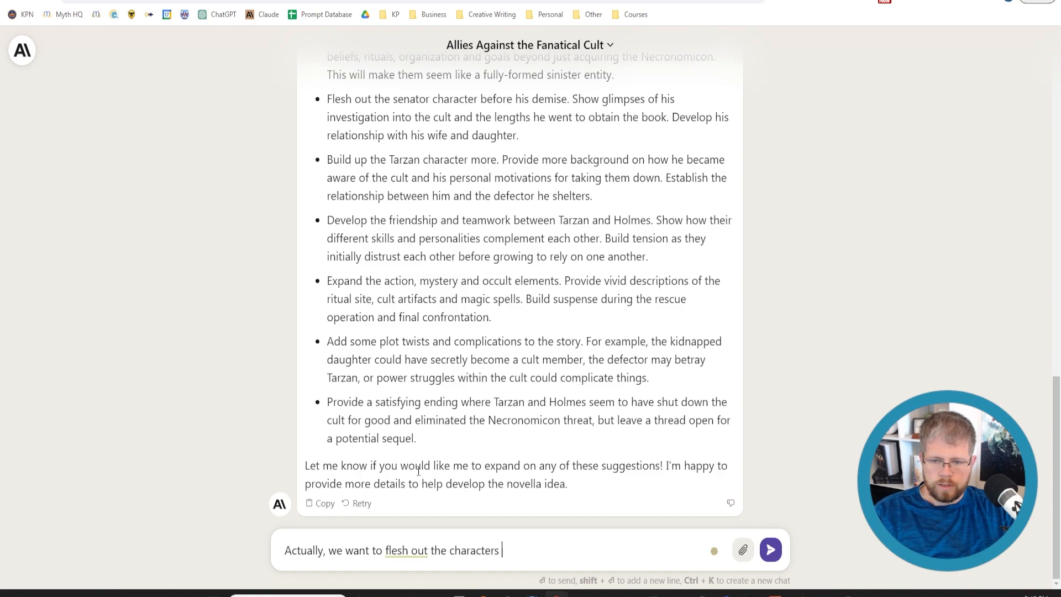
type("a bit more. C")
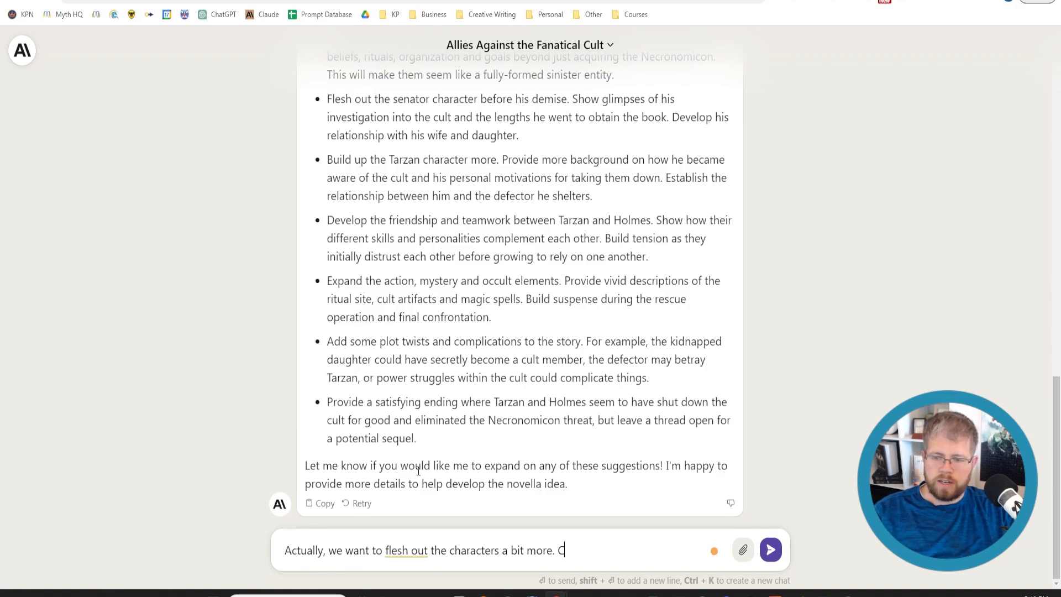
Add "Can you give me a list of characters that would make sense to flesh out for this novella." and send the message
type("an you ")
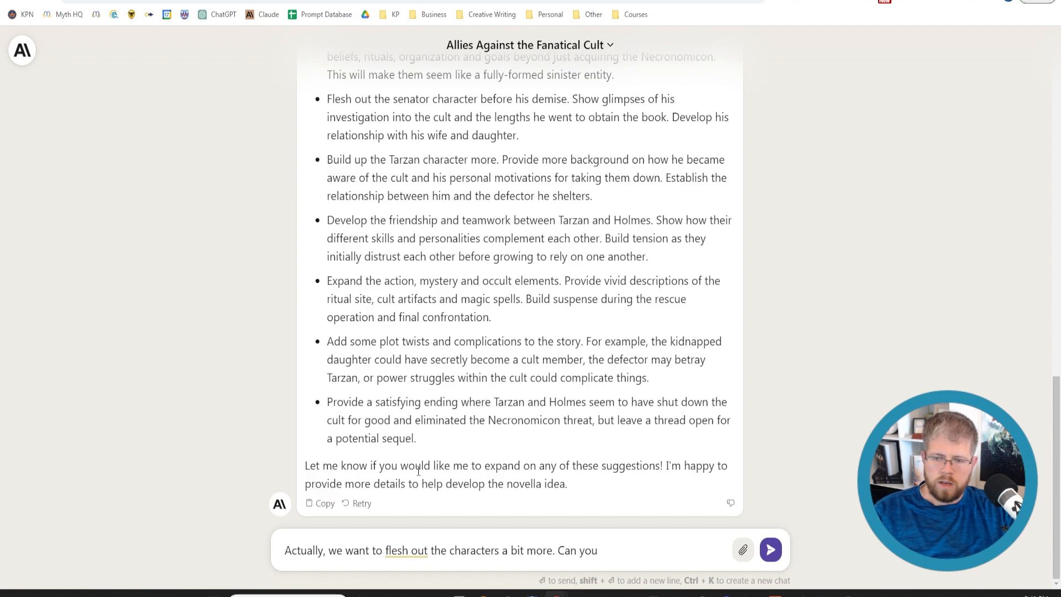
type("give me a list o")
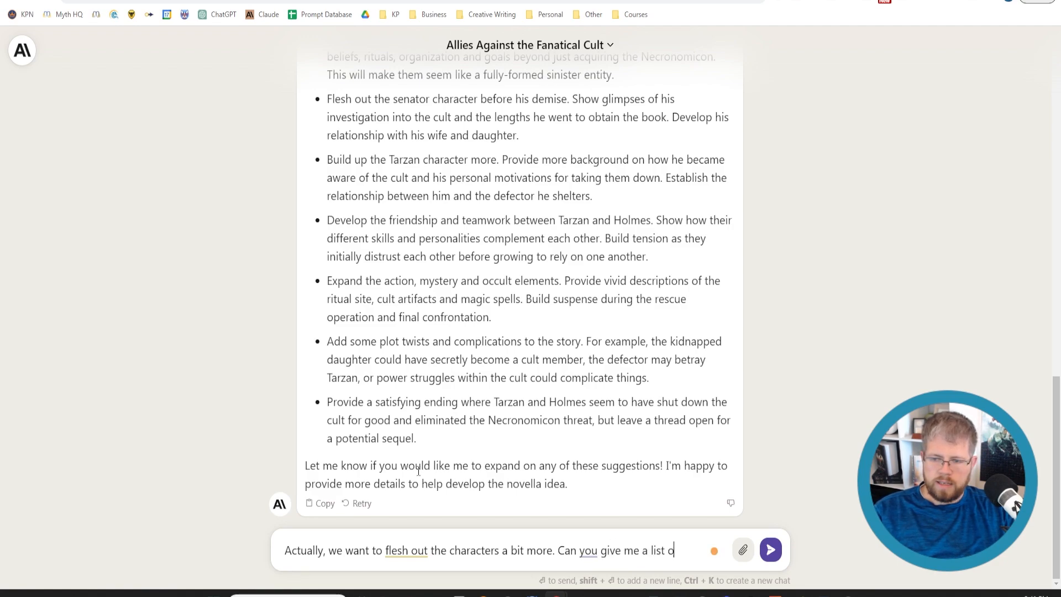
type("f characters")
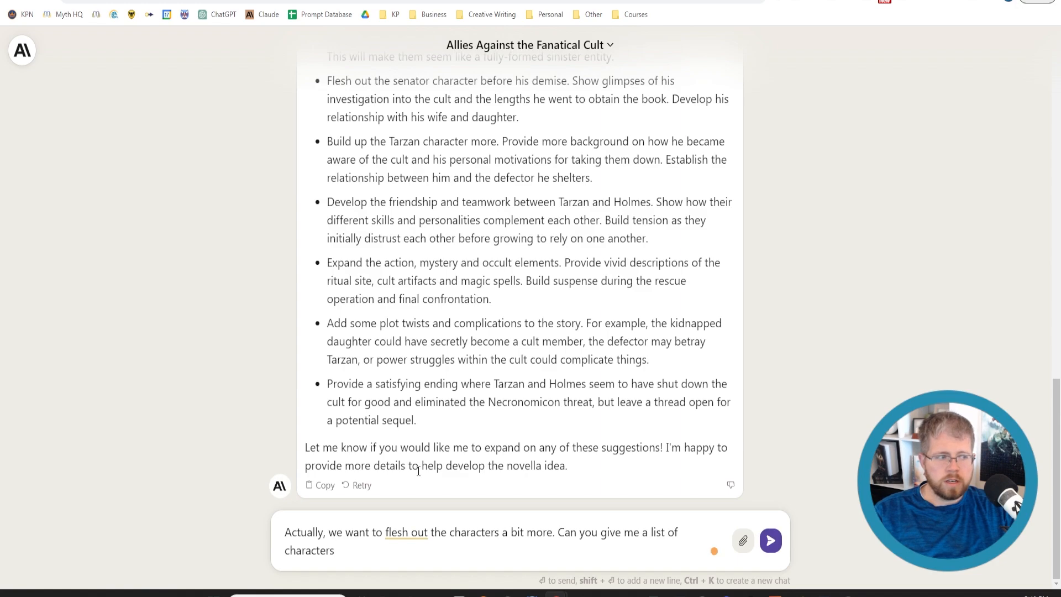
type(" from")
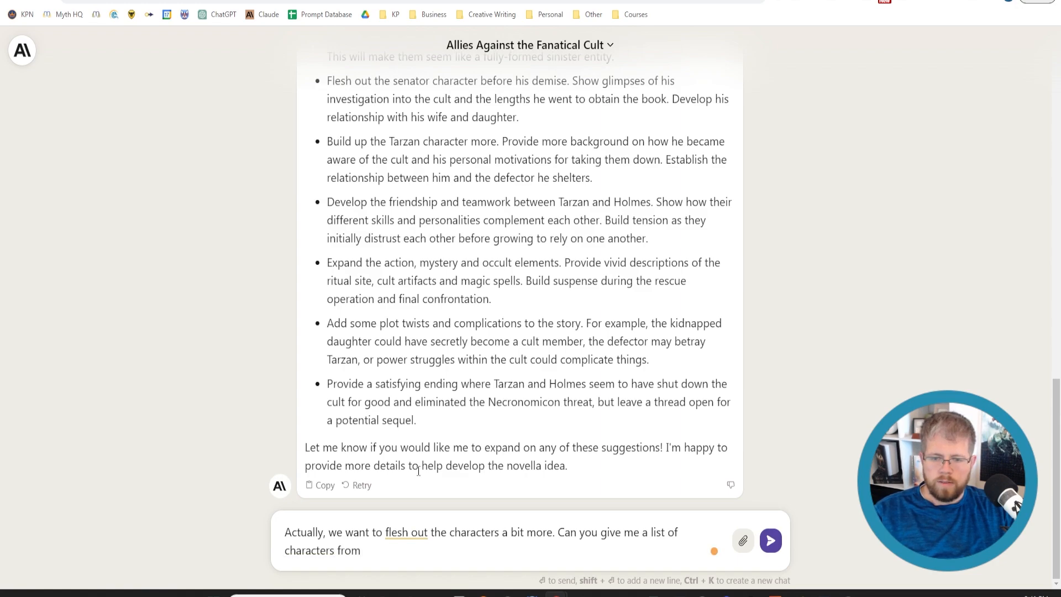
key("BackSpace")
key("BackSpace")
key("BackSpace")
key("BackSpace")
key("BackSpace")
type("that would make s")
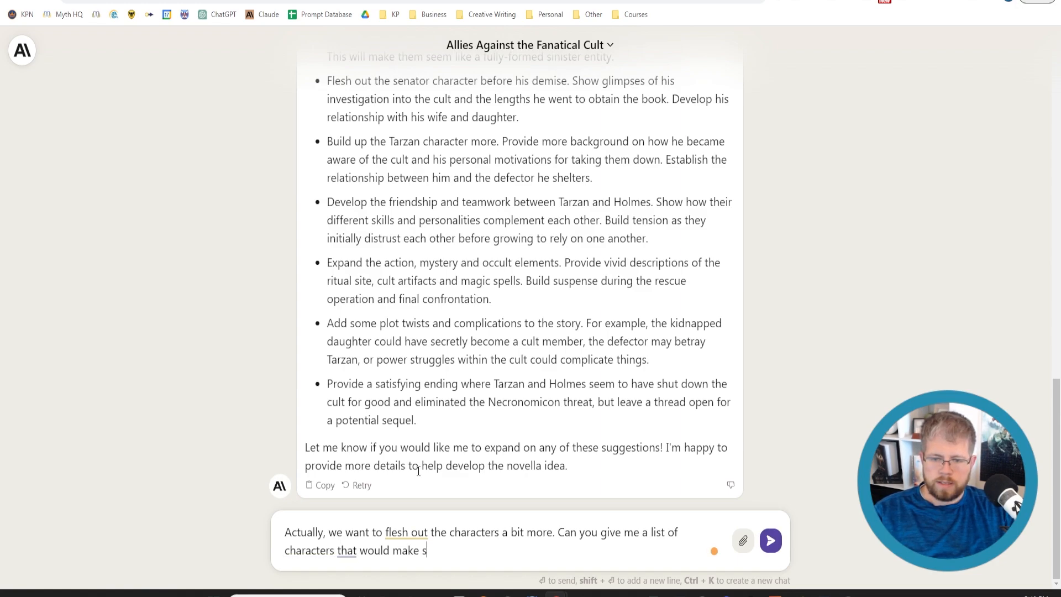
type("ense to flesh out ")
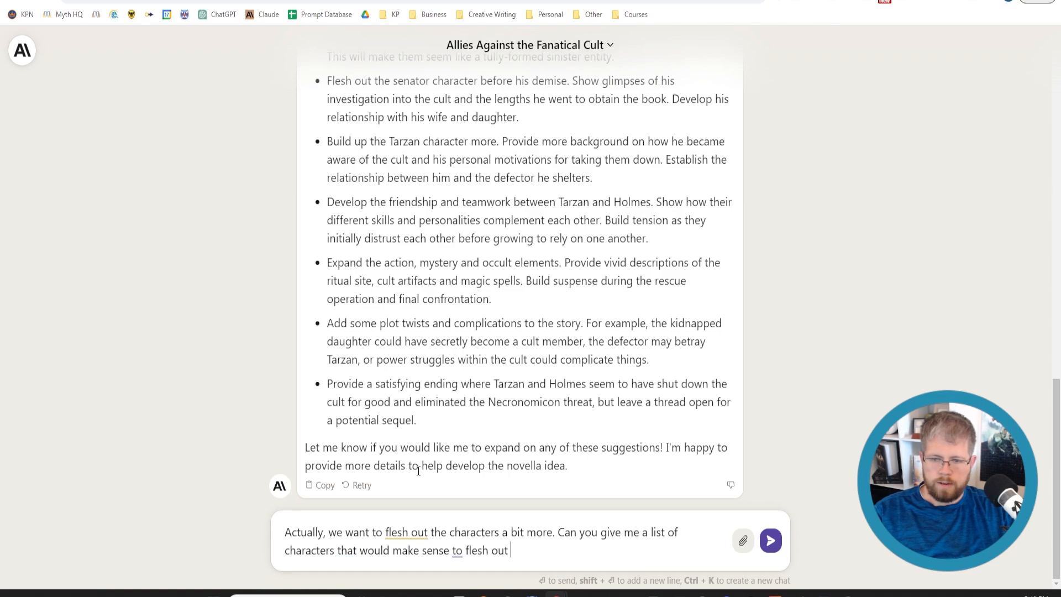
type("for this novella.")
key("Return")
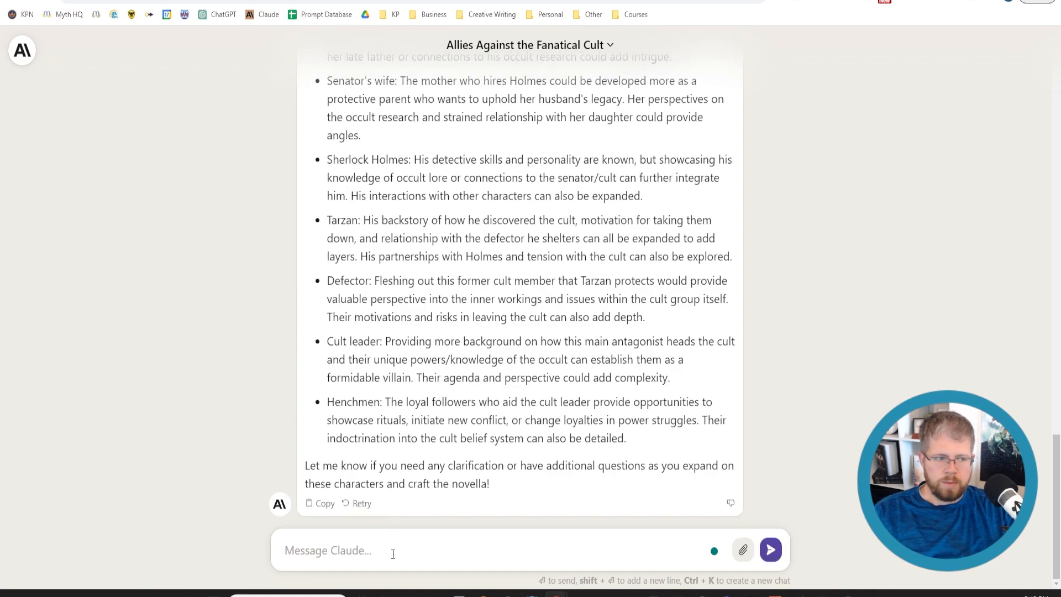
Write a new message reading "Let's flesh out the characters for Sherlock Holmes, Watson, Tarzan, and the cult defector."
type("Let's flehs ou")
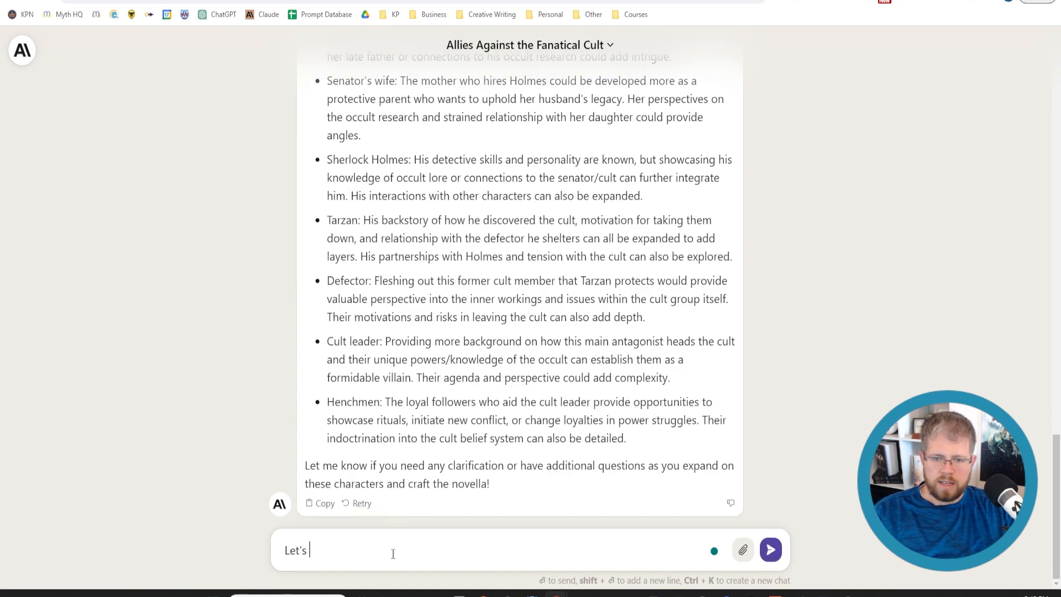
key("BackSpace")
key("BackSpace")
key("BackSpace")
key("BackSpace")
key("BackSpace")
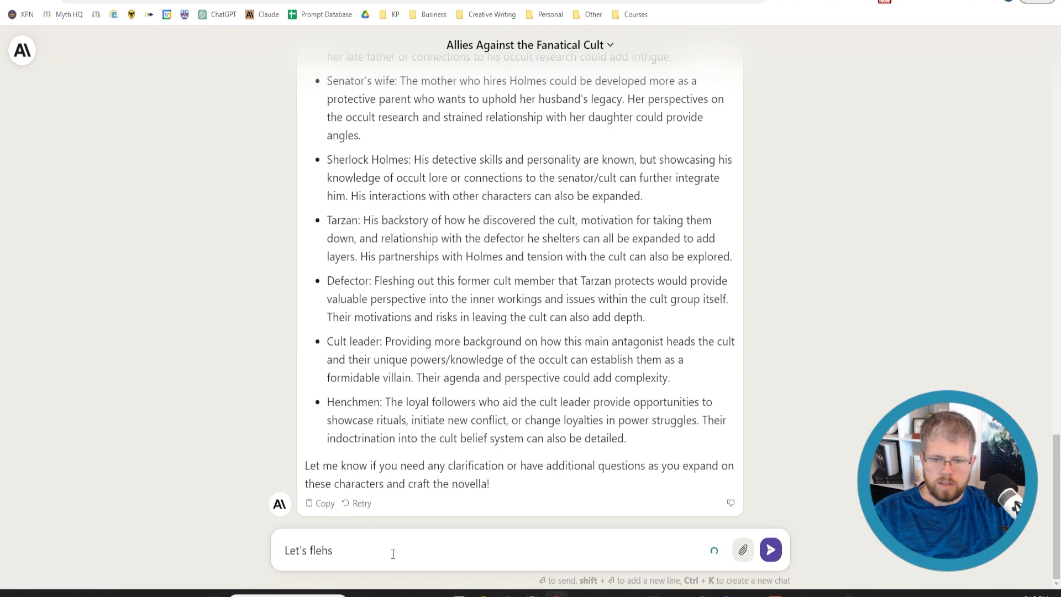
type("sh out ")
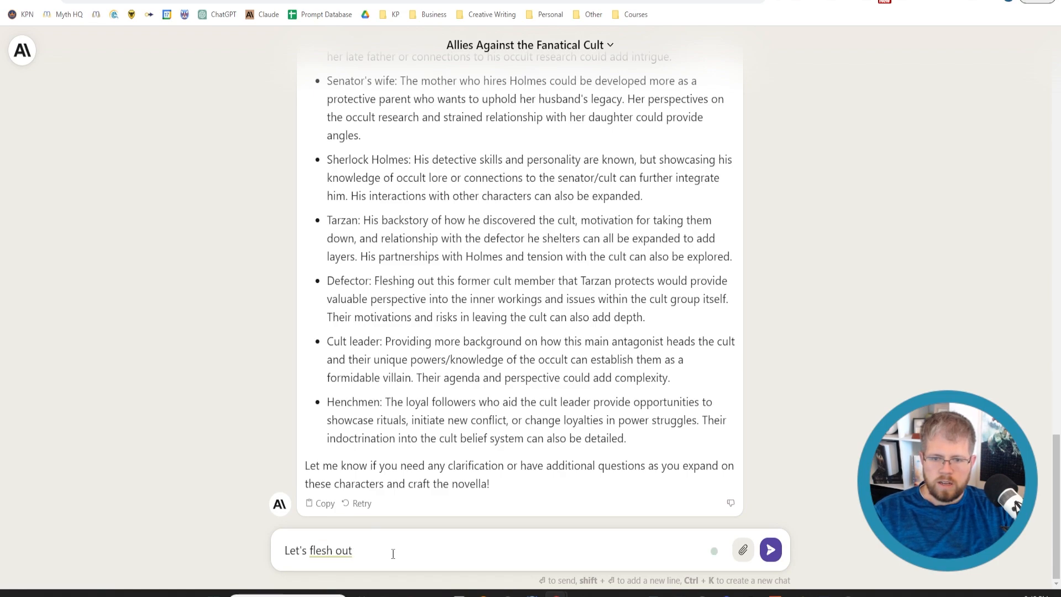
type("the character")
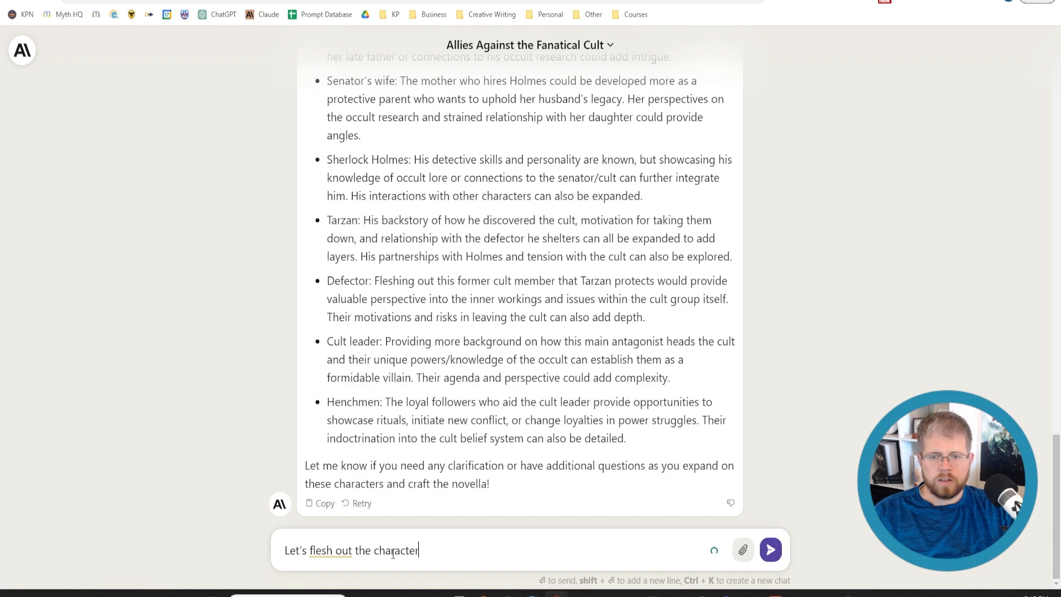
type("s for Sherlock Ho")
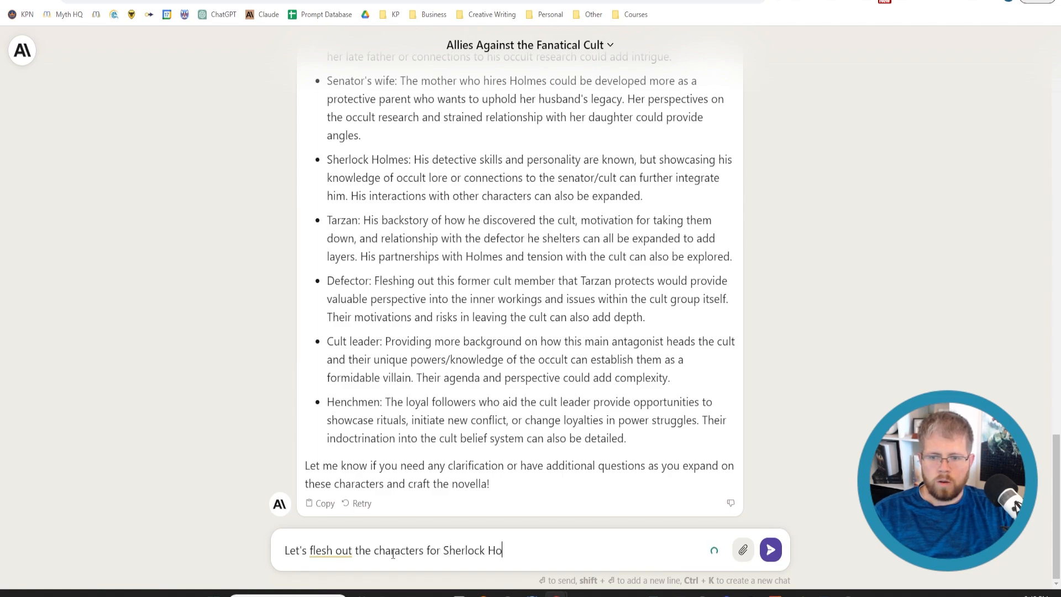
type("lmes, Watson")
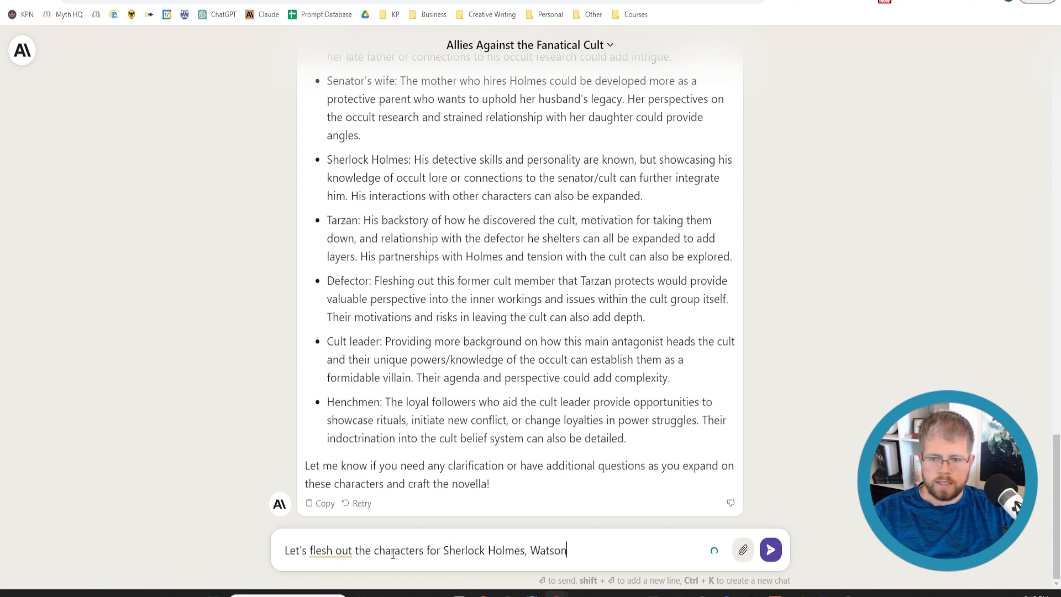
type(", Tarzan, ")
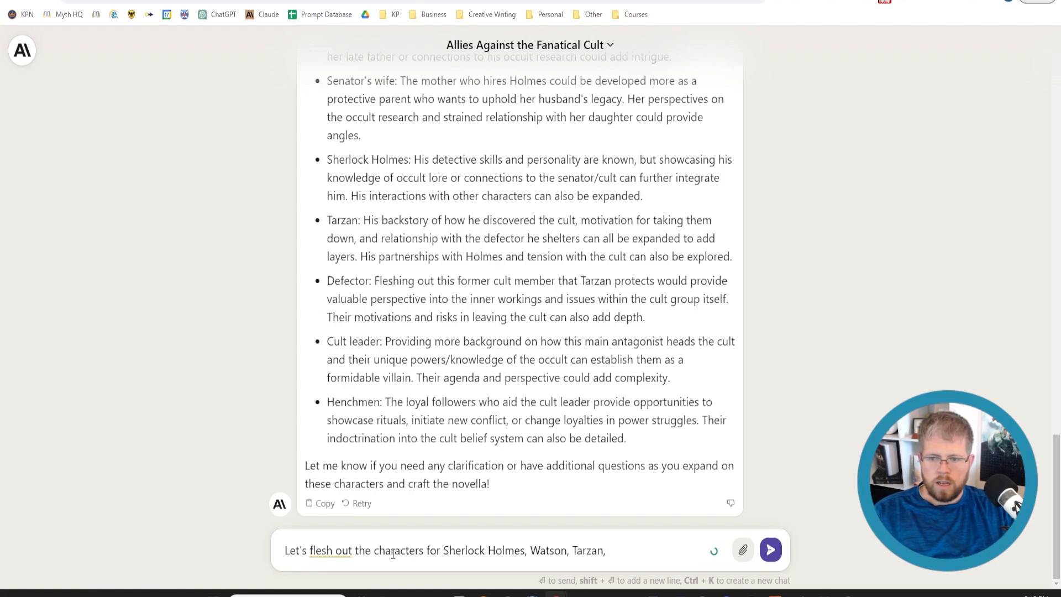
type("and the")
type("cult defector")
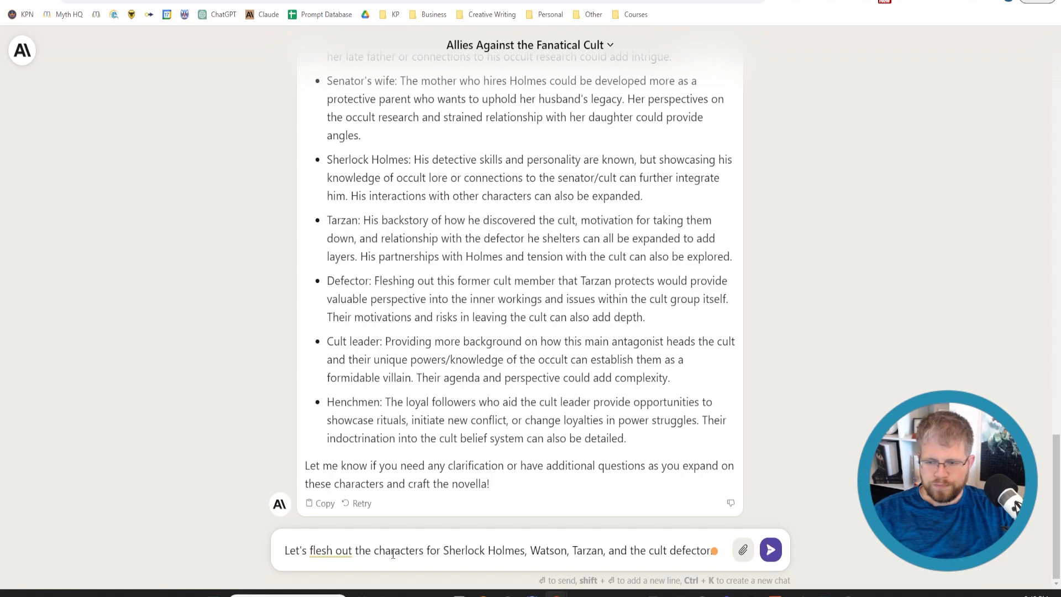
Add a second line to the message beginning "Let's start by giving a full paragraph about each, describing their"
key("shift+Return")
type("Let's start by giving ")
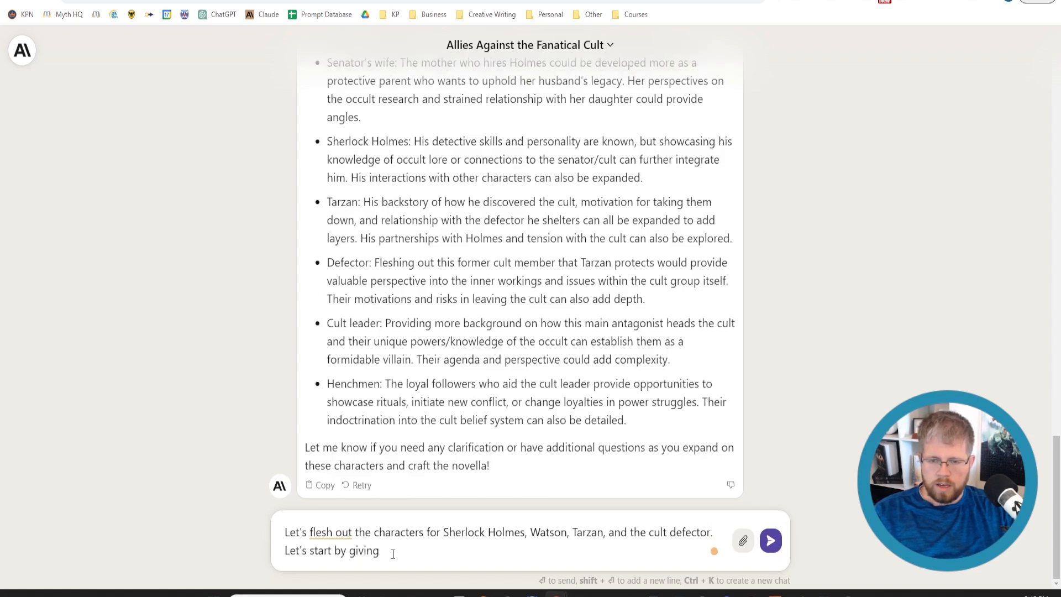
type("a full paragraph ")
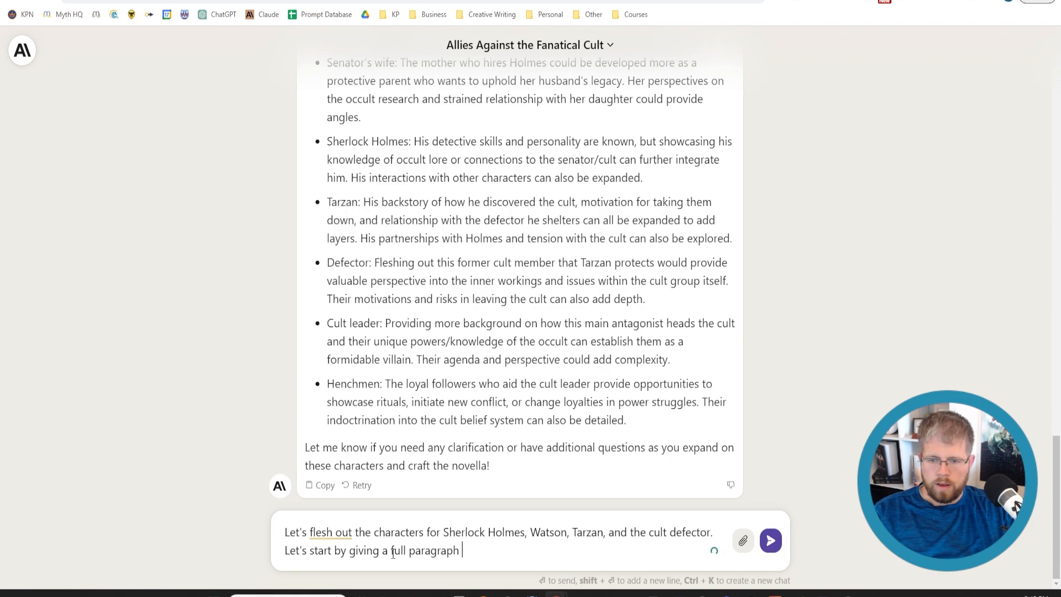
type("about each, describing ")
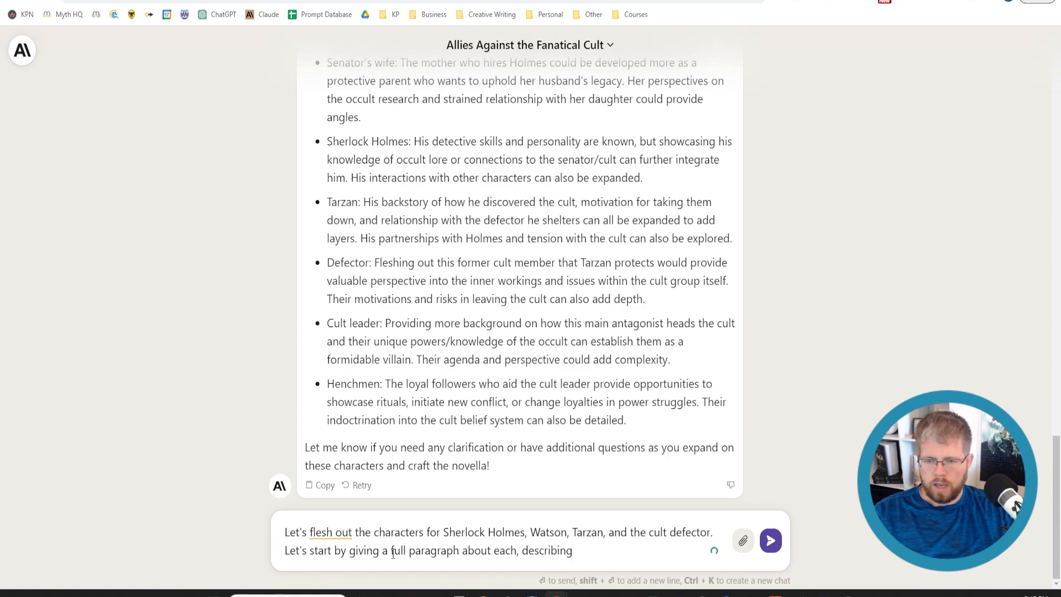
type("their ")
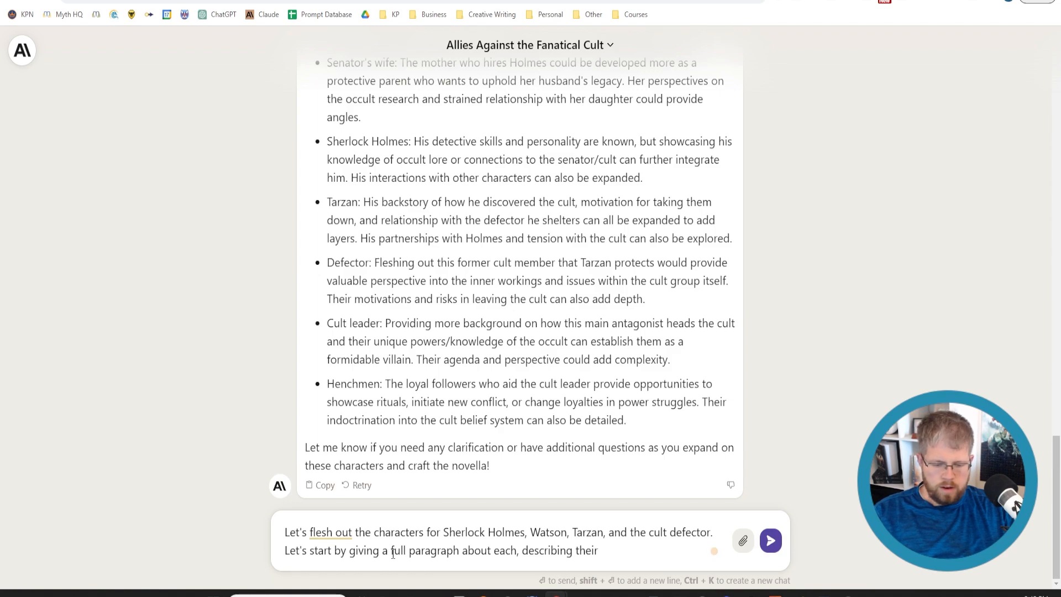
type("motivations,")
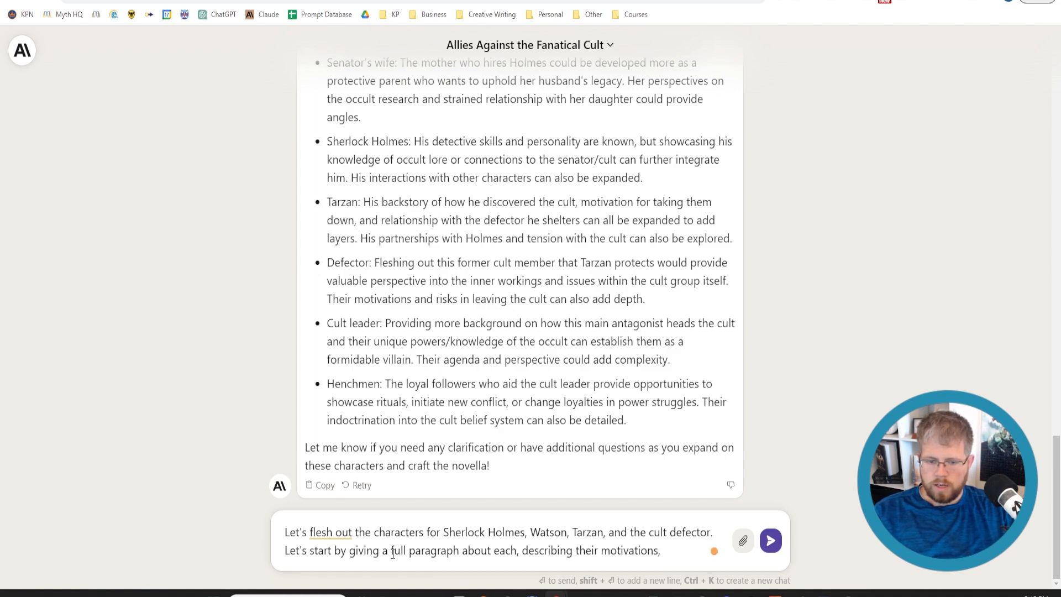
type(" thie")
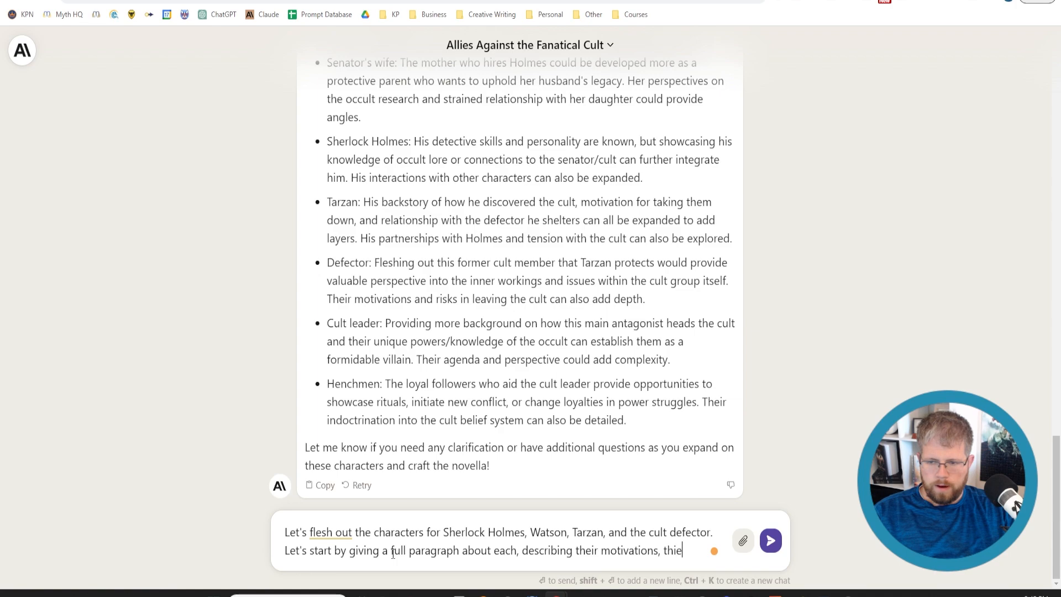
type("r")
Complete the sentence with "motivations, their role in the story, and other general details." and send the message
key("BackSpace")
key("BackSpace")
key("BackSpace")
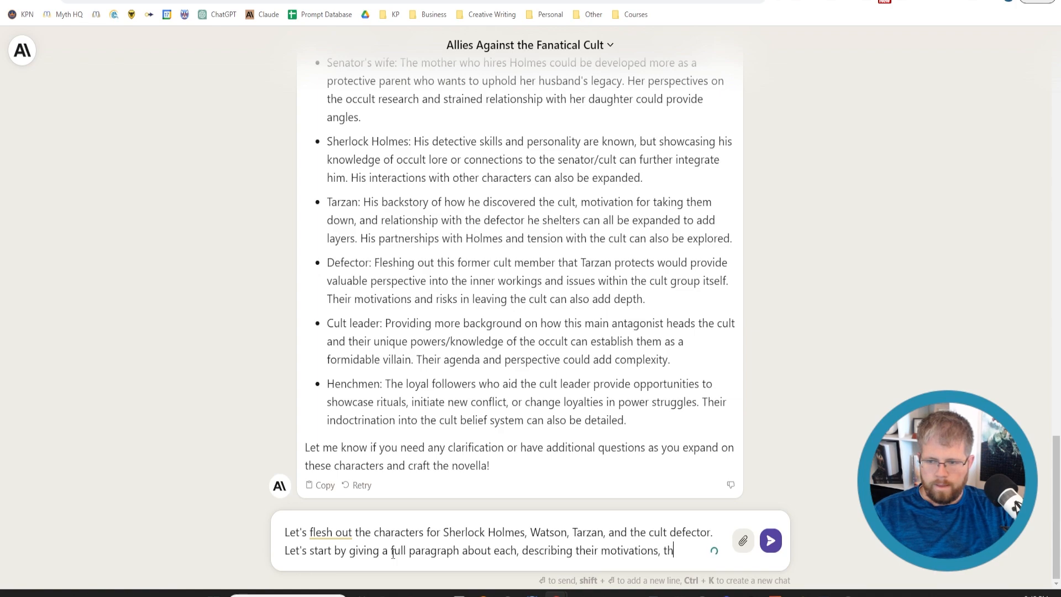
type("eir role in the sto")
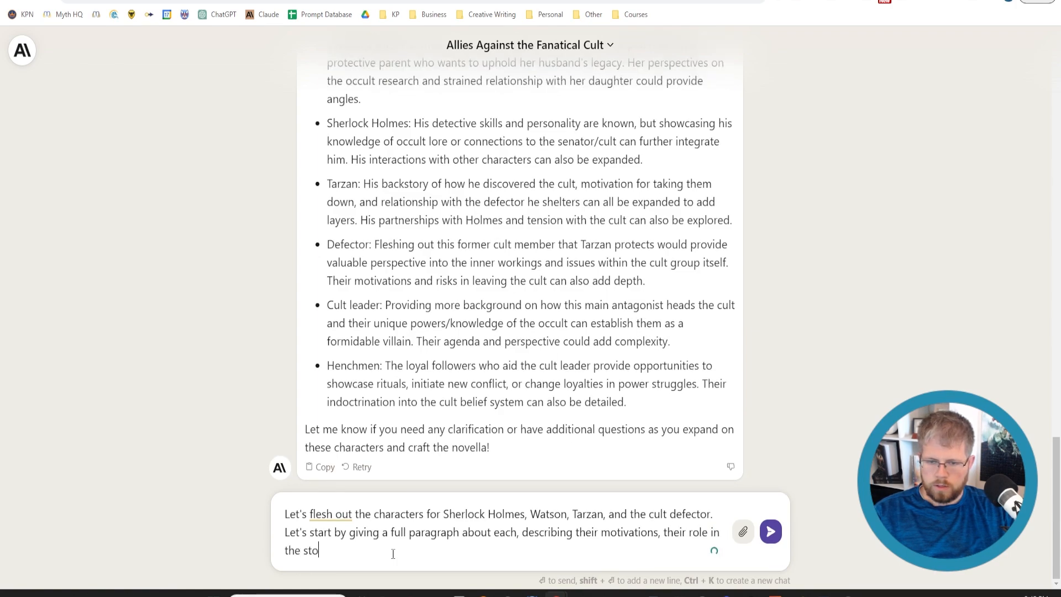
type("ry, an")
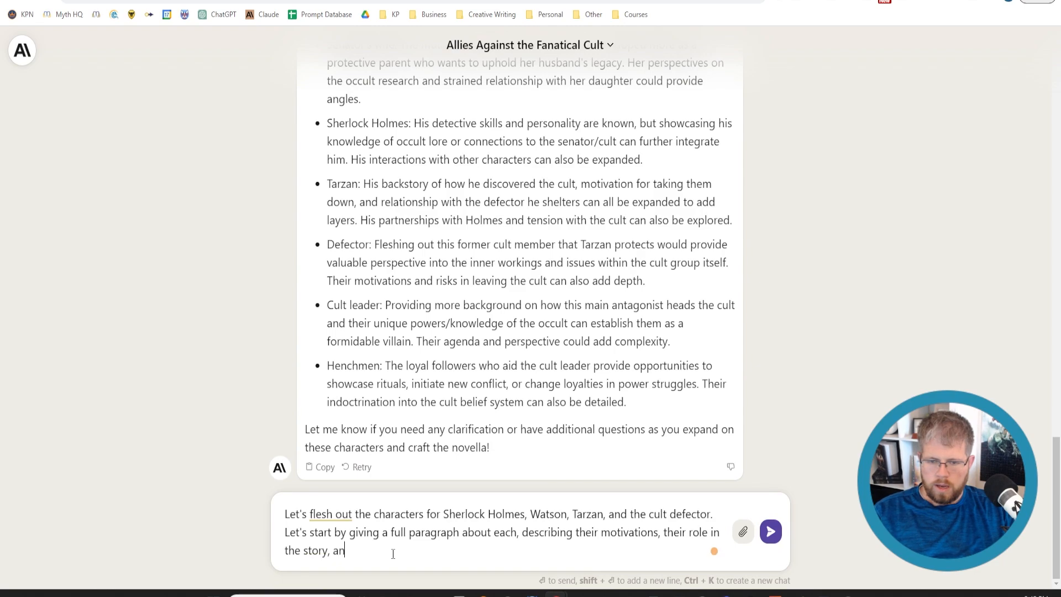
type("d other general details.")
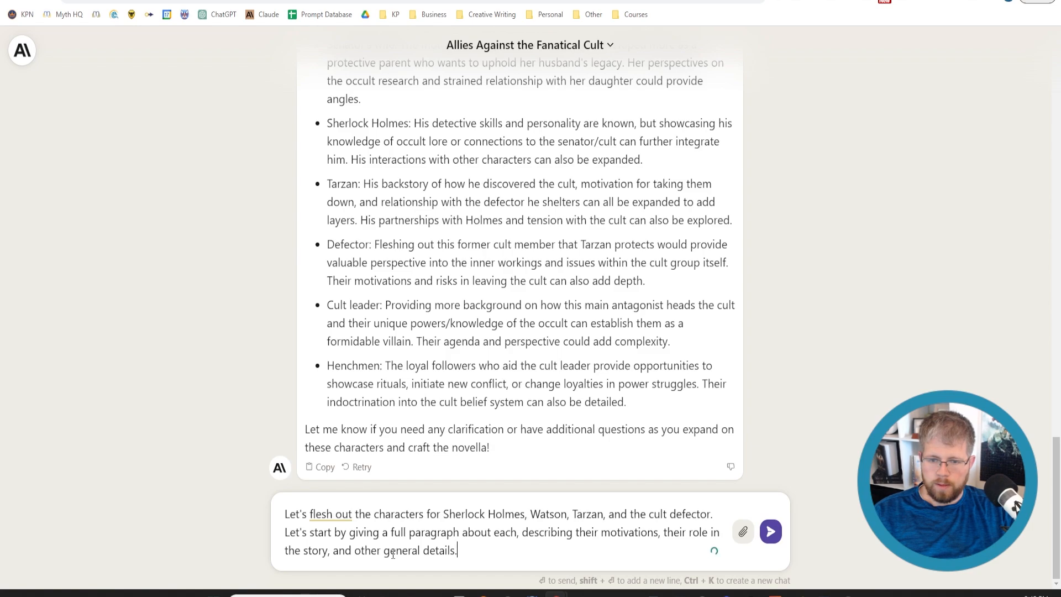
key("Return")
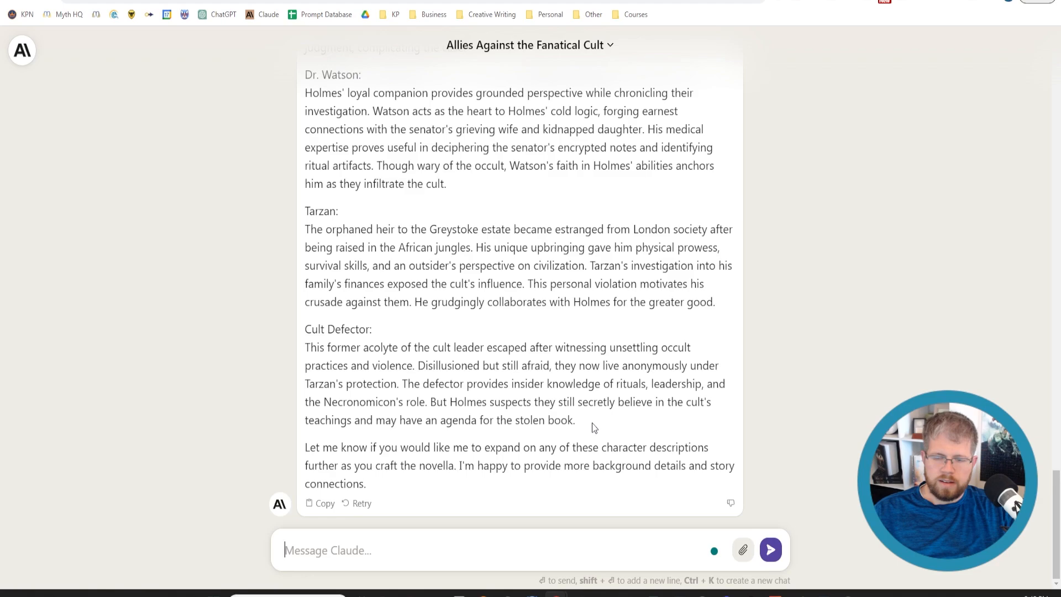
Copy the four character descriptions, from Sherlock Holmes through the cult defector, out of Claude's latest reply
left_click_drag(592, 422, 298, 347)
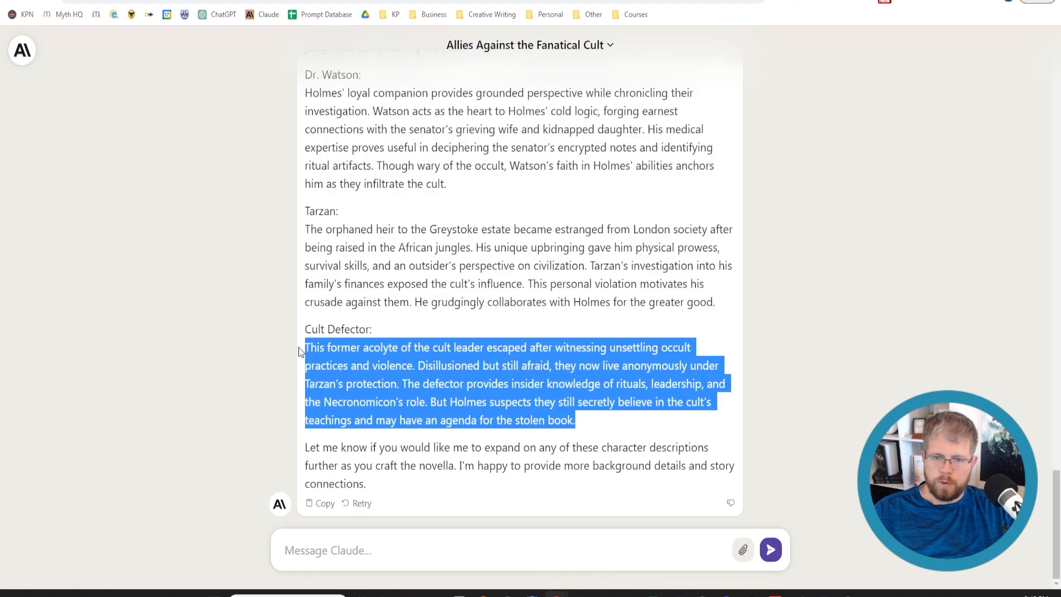
left_click(378, 328)
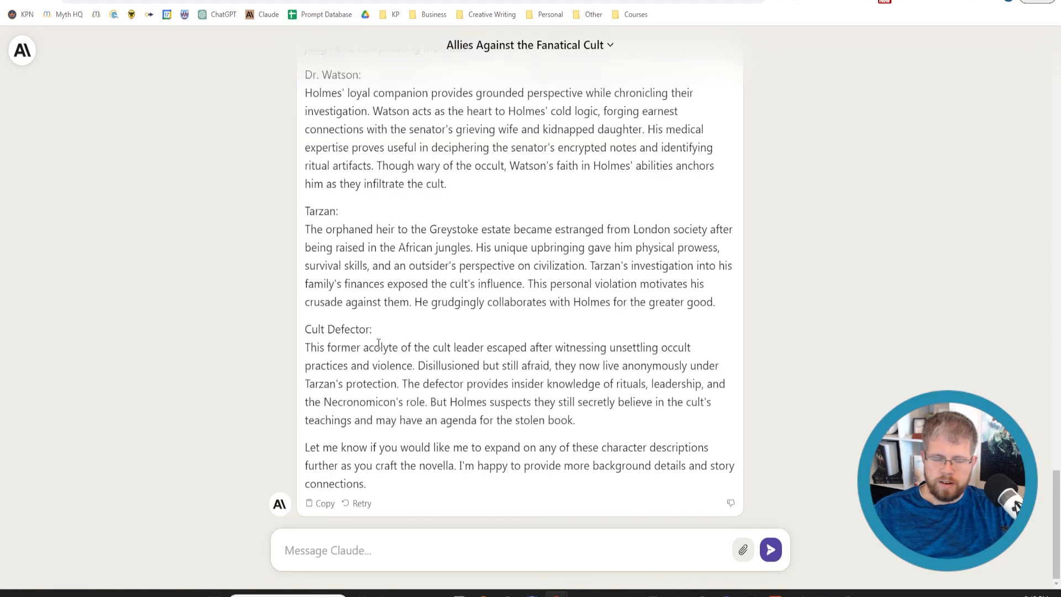
left_click_drag(620, 422, 305, 347)
left_click(306, 347)
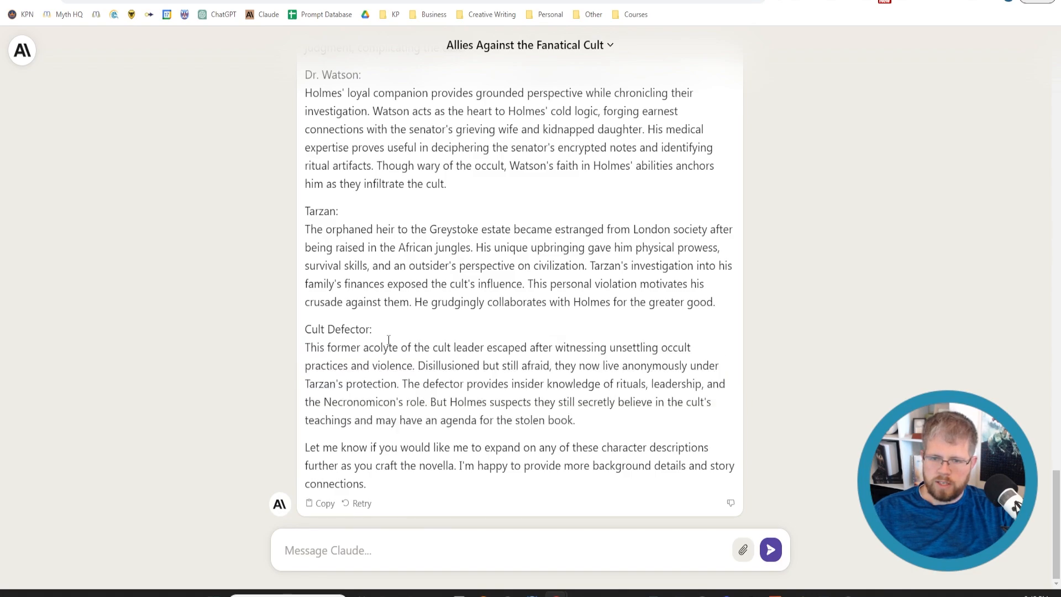
left_click_drag(590, 423, 303, 181)
key("ctrl+c")
scroll(459, 350, "up", 4)
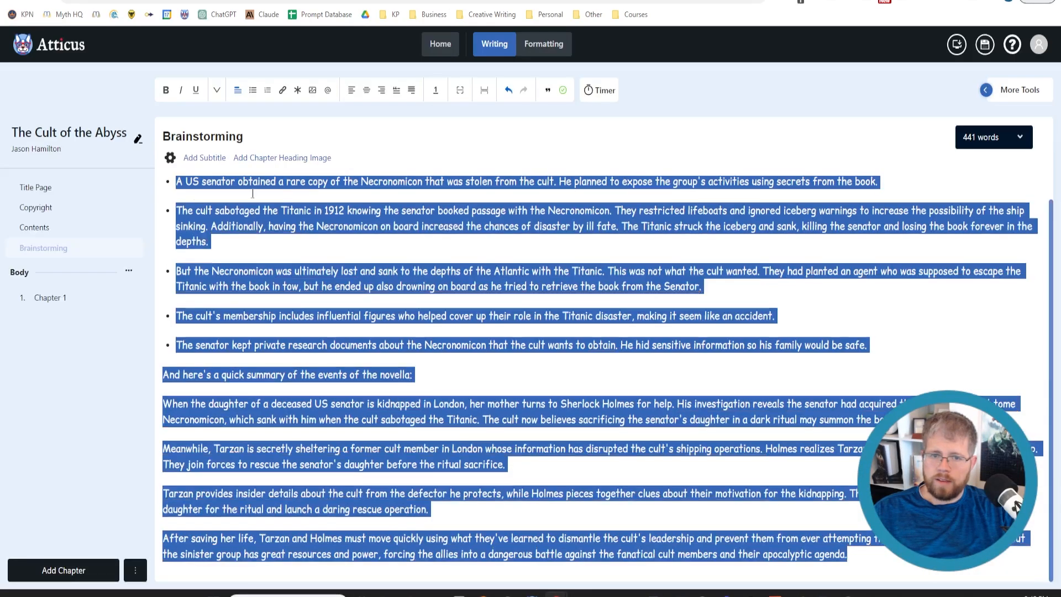
Switch to Atticus, add an Introduction page to The Cult of the Abyss and retitle it "Characters"
left_click(135, 570)
mouse_move(168, 433)
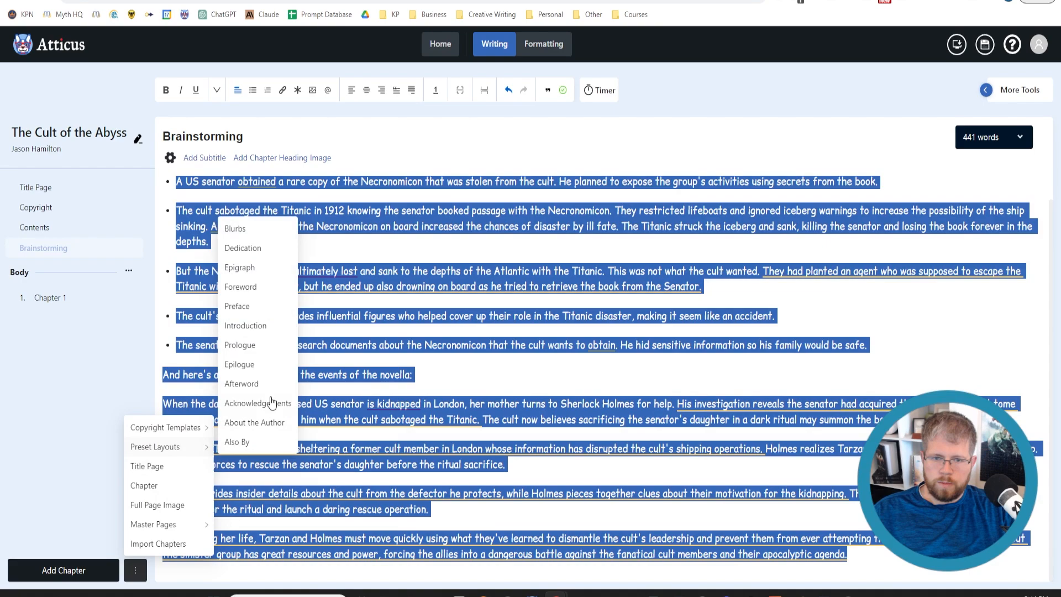
left_click(264, 326)
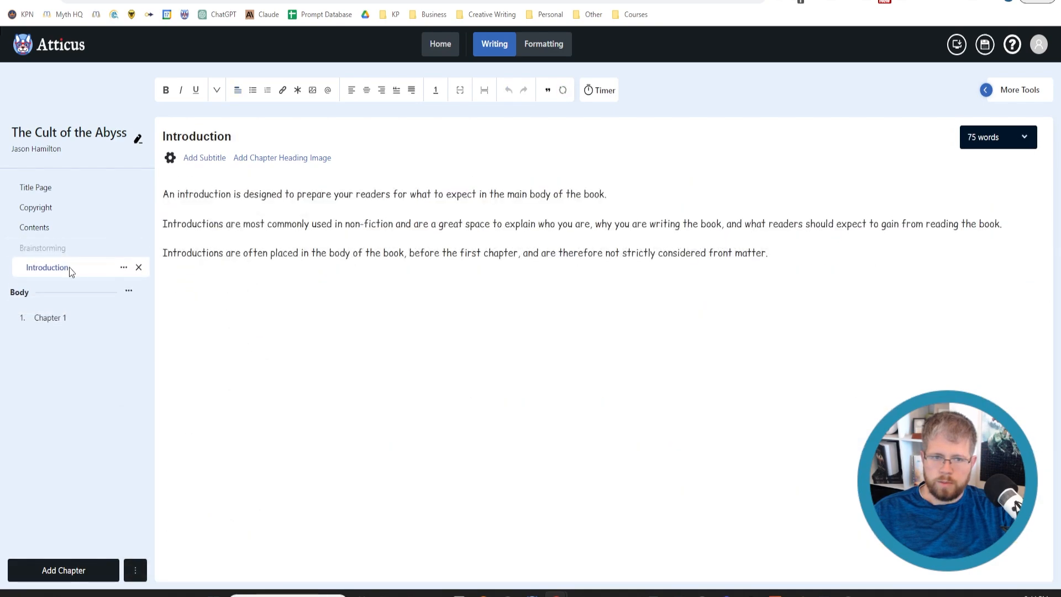
double_click(226, 137)
type("Charac")
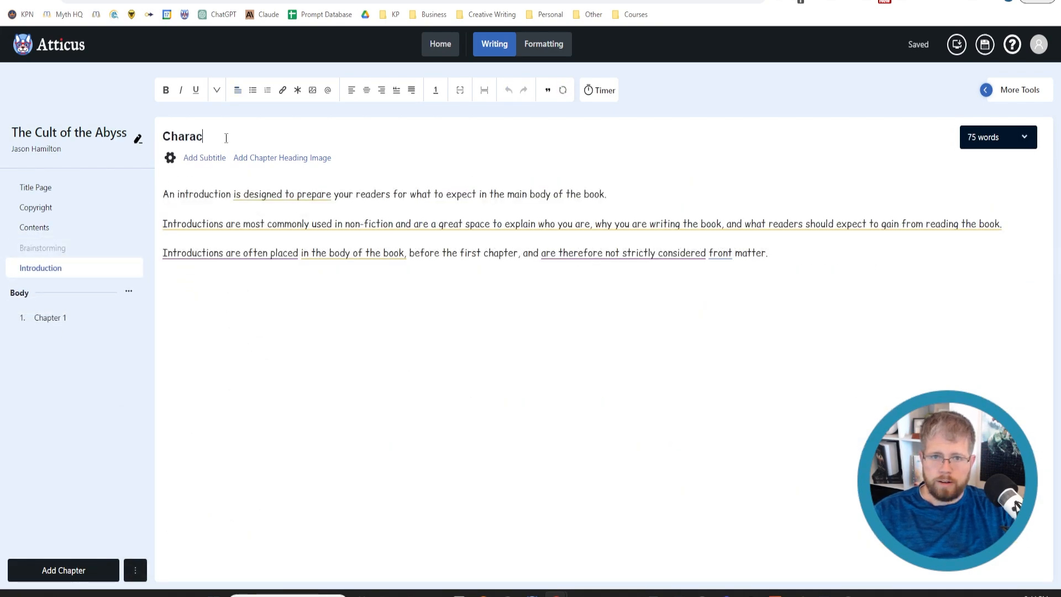
type("ters")
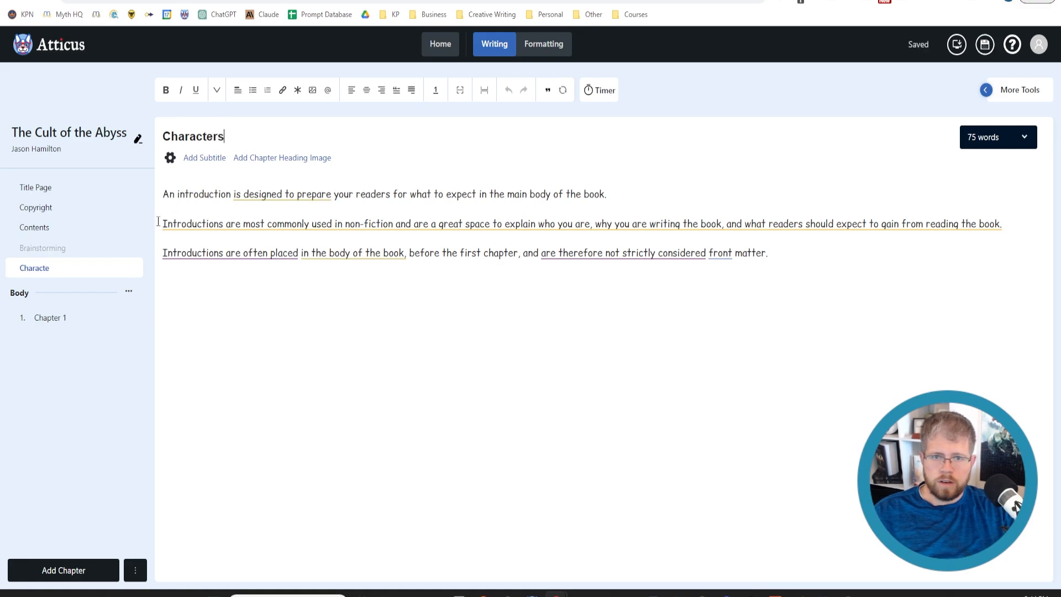
Exclude the Characters page from every book format by setting its Include In option to None
left_click(118, 269)
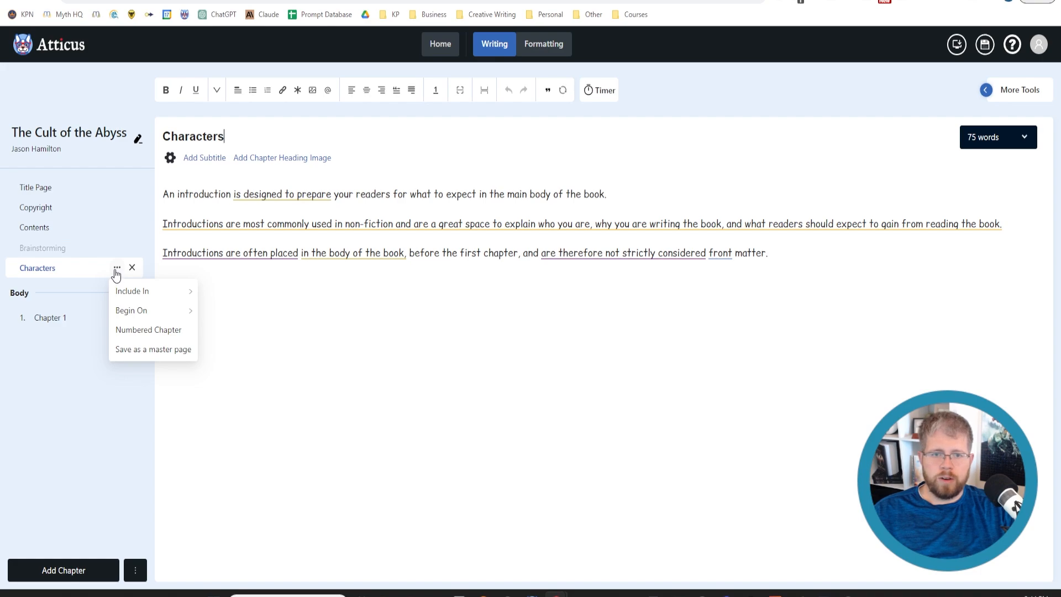
mouse_move(125, 298)
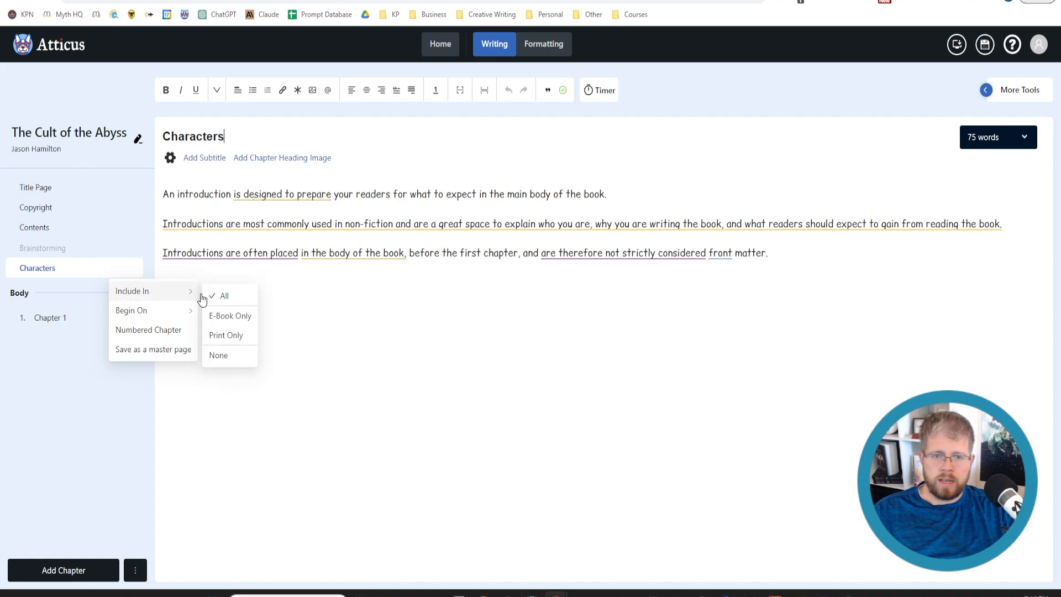
left_click(218, 355)
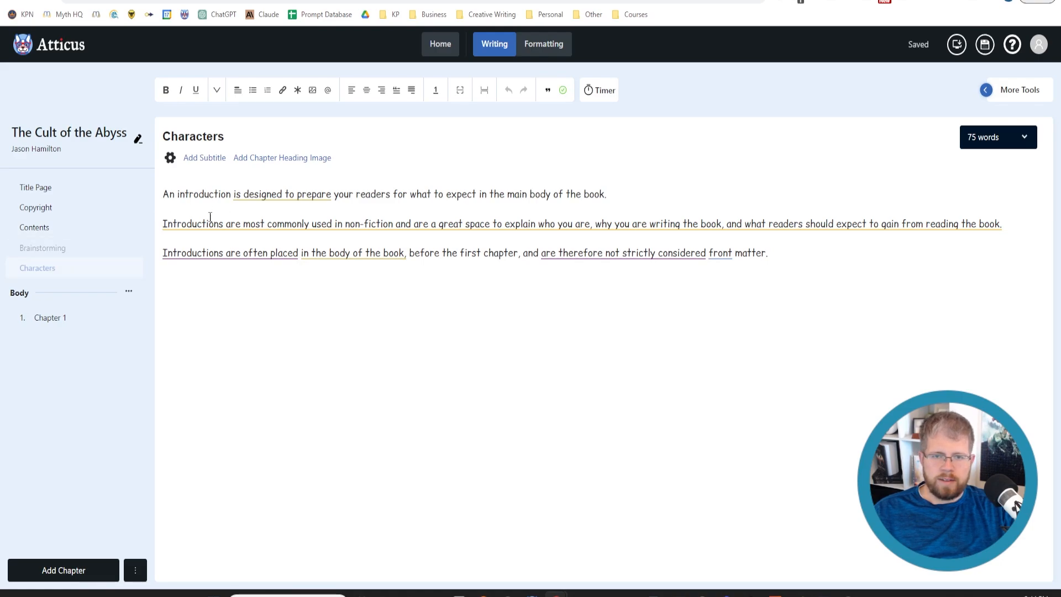
Replace the placeholder text on the Characters page with the copied character descriptions
left_click(208, 197)
key("ctrl+a")
key("ctrl+v")
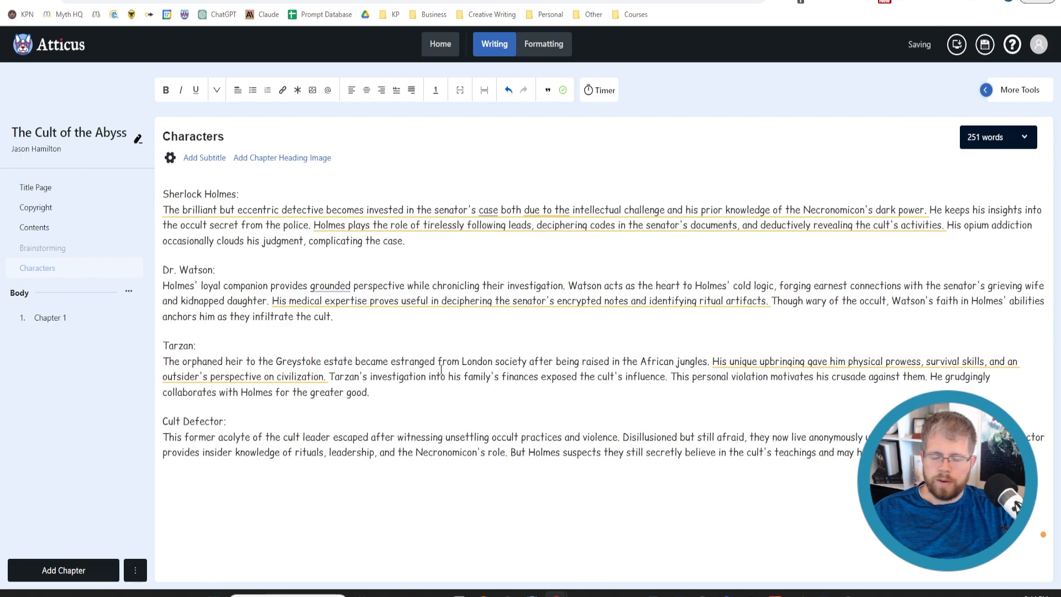
Make the Sherlock Holmes, Dr. Watson, Tarzan and Cult Defector name headings bold
left_click_drag(257, 189, 161, 193)
key("ctrl+b")
left_click(226, 271)
left_click_drag(226, 270, 157, 272)
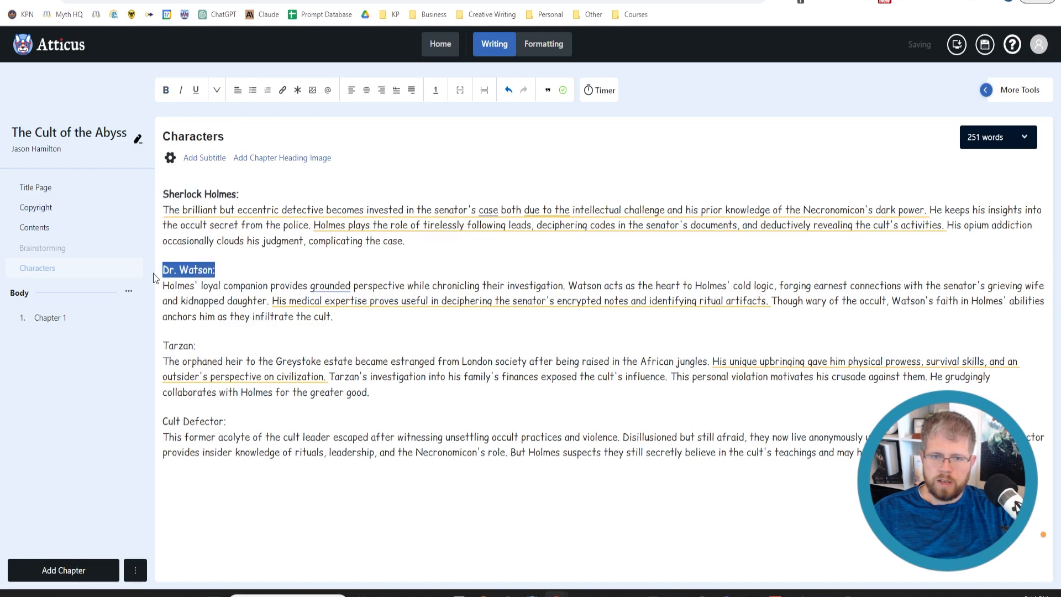
key("ctrl+b")
left_click_drag(197, 346, 162, 349)
key("ctrl+b")
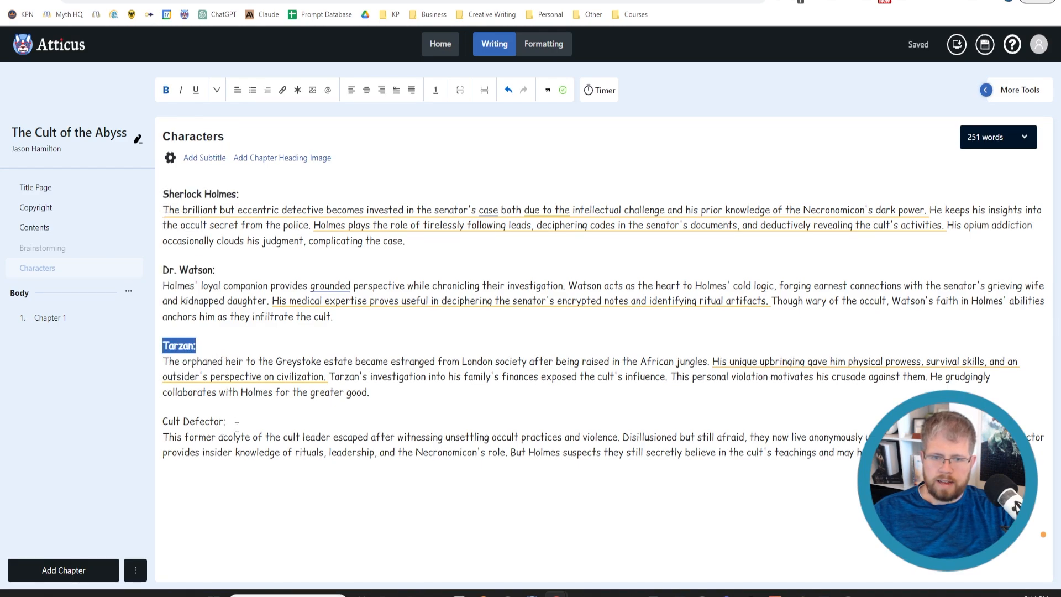
left_click_drag(229, 422, 162, 423)
key("ctrl+b")
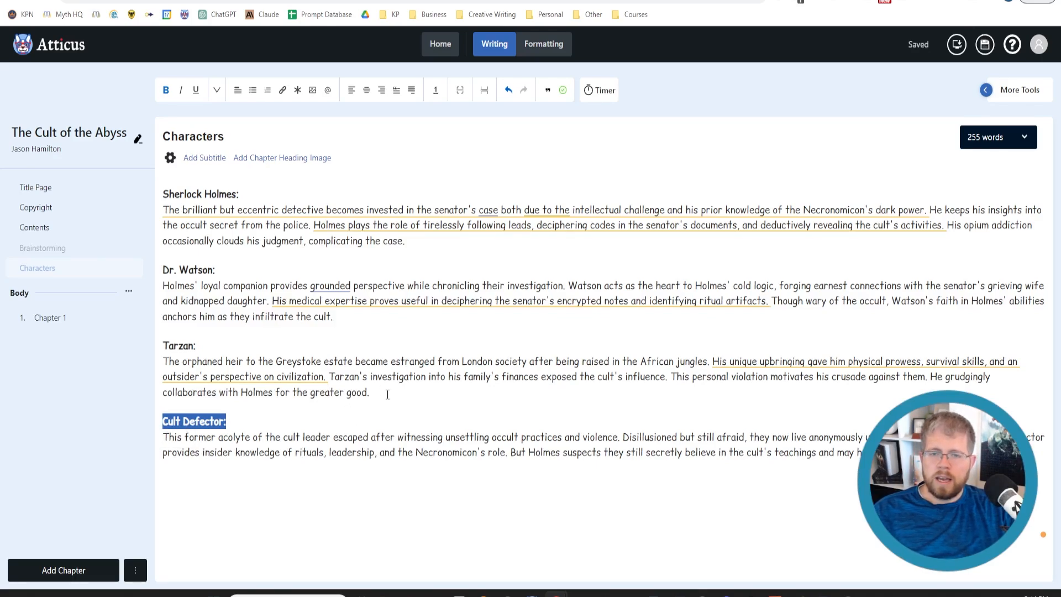
Examine the Sherlock Holmes description, highlighting the passage about his clouded judgment complicating the case
left_click(668, 448)
left_click_drag(667, 448, 664, 447)
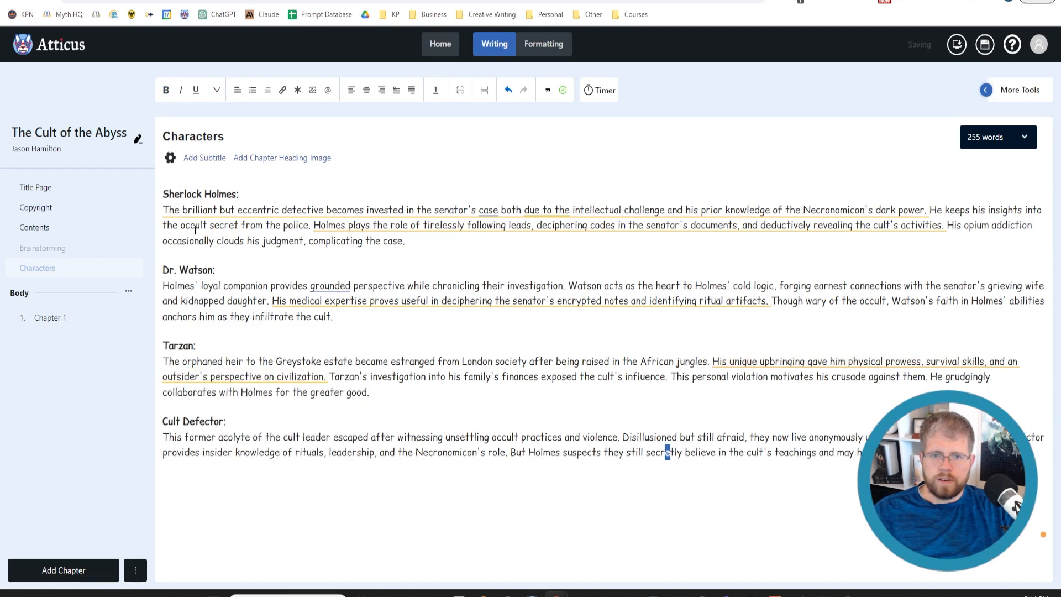
mouse_move(257, 208)
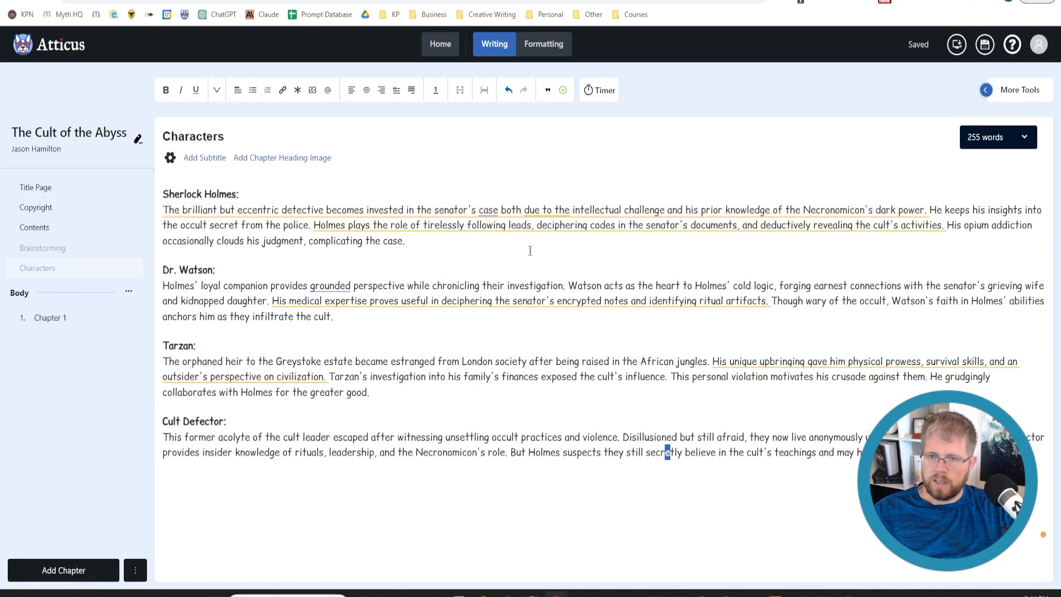
mouse_move(749, 204)
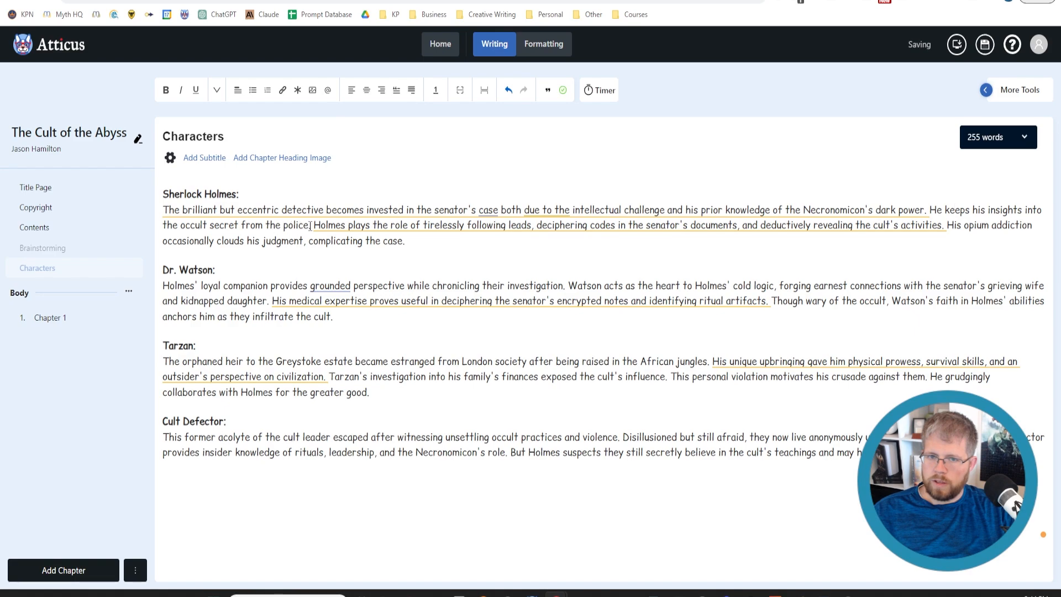
mouse_move(478, 229)
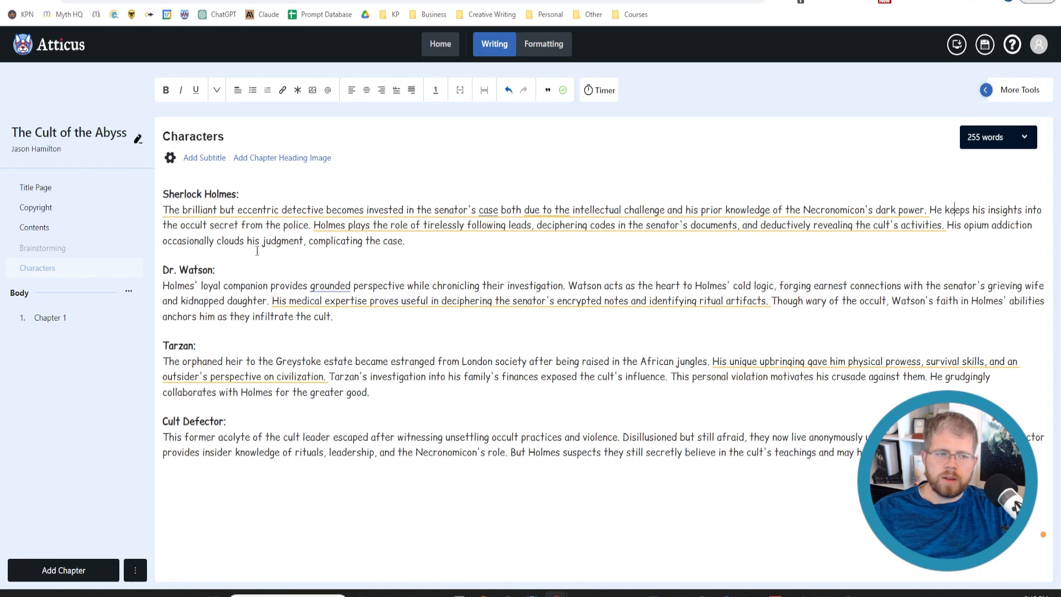
left_click_drag(429, 246, 164, 241)
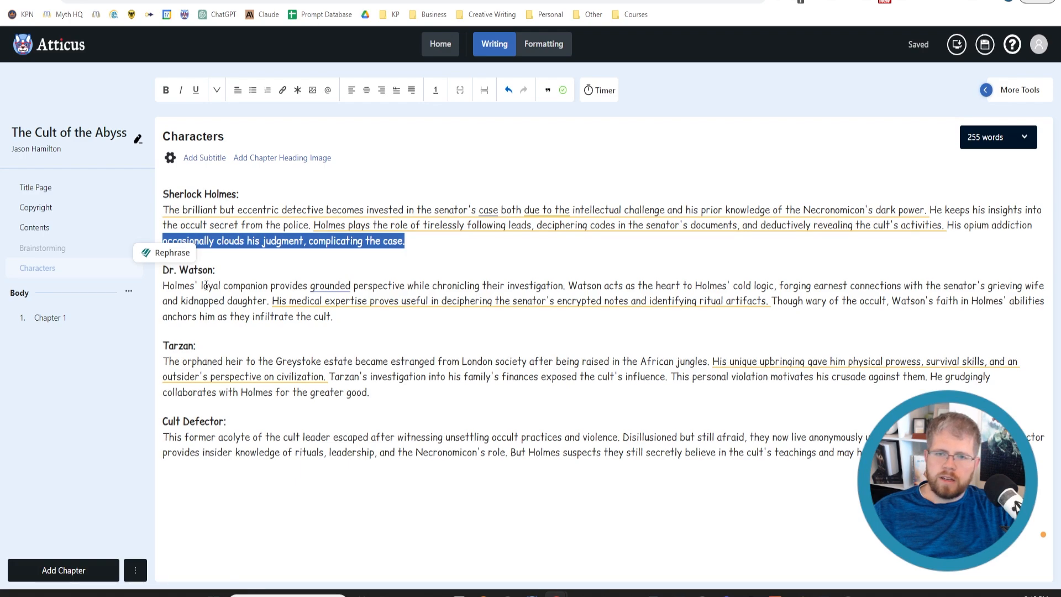
left_click(416, 262)
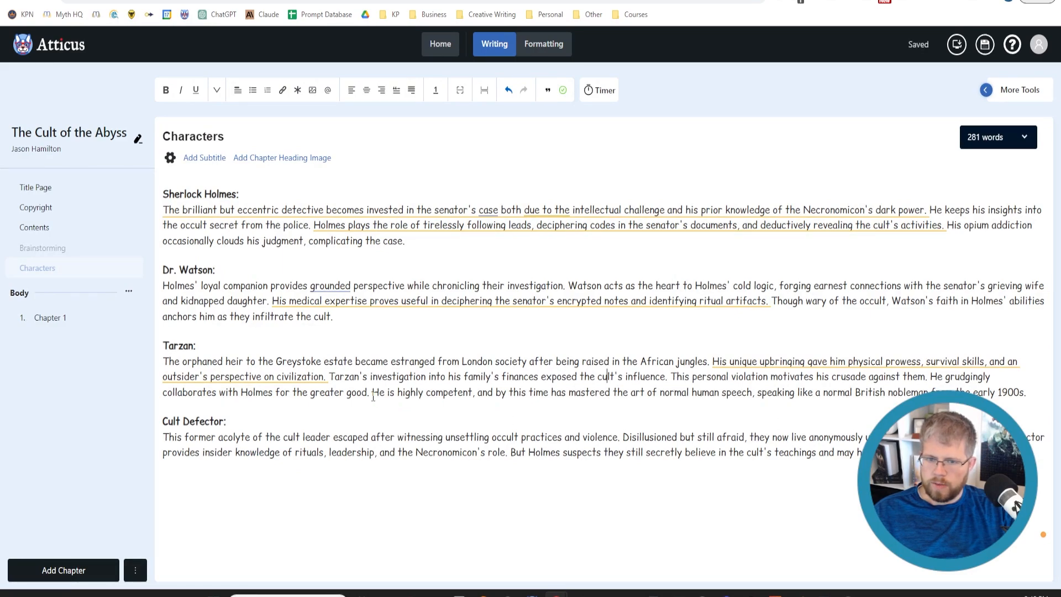
Examine the Tarzan sentence about his noble British speech, and reveal the additional writing tools beside the character text
left_click_drag(375, 393, 1028, 392)
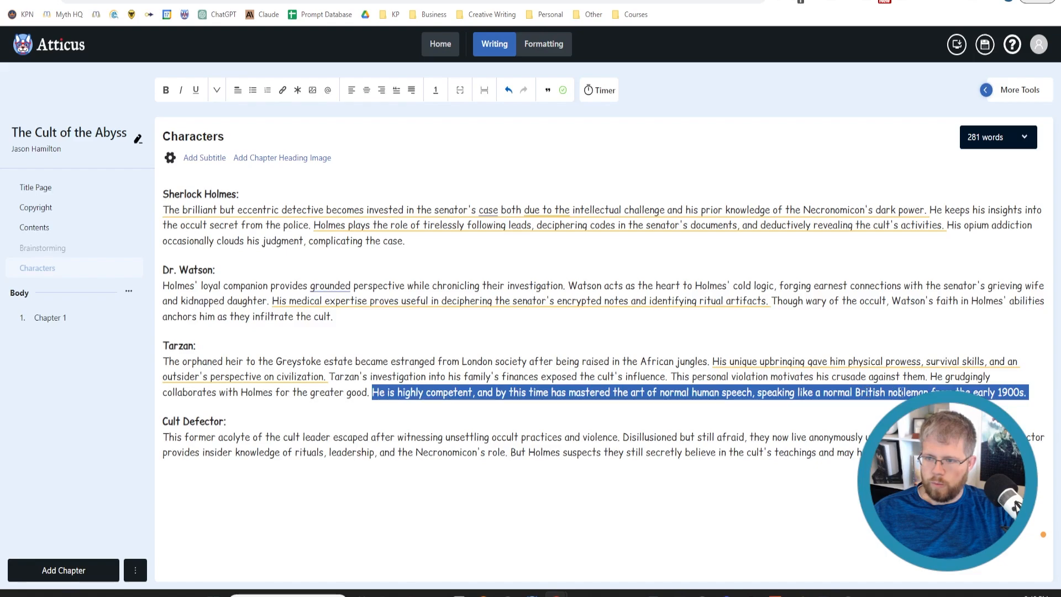
left_click(998, 90)
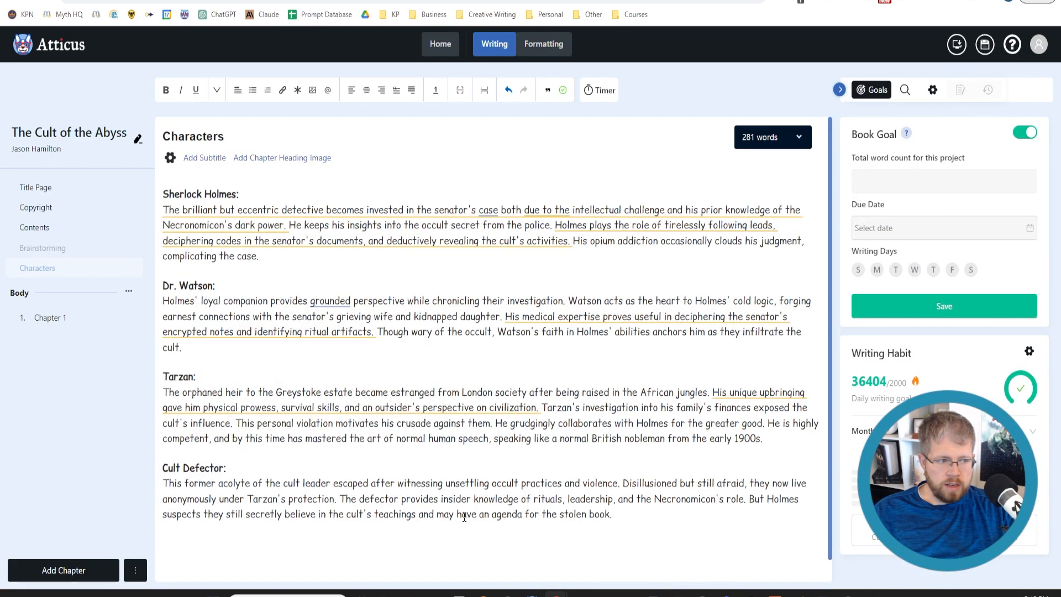
scroll(343, 450, "down", 1)
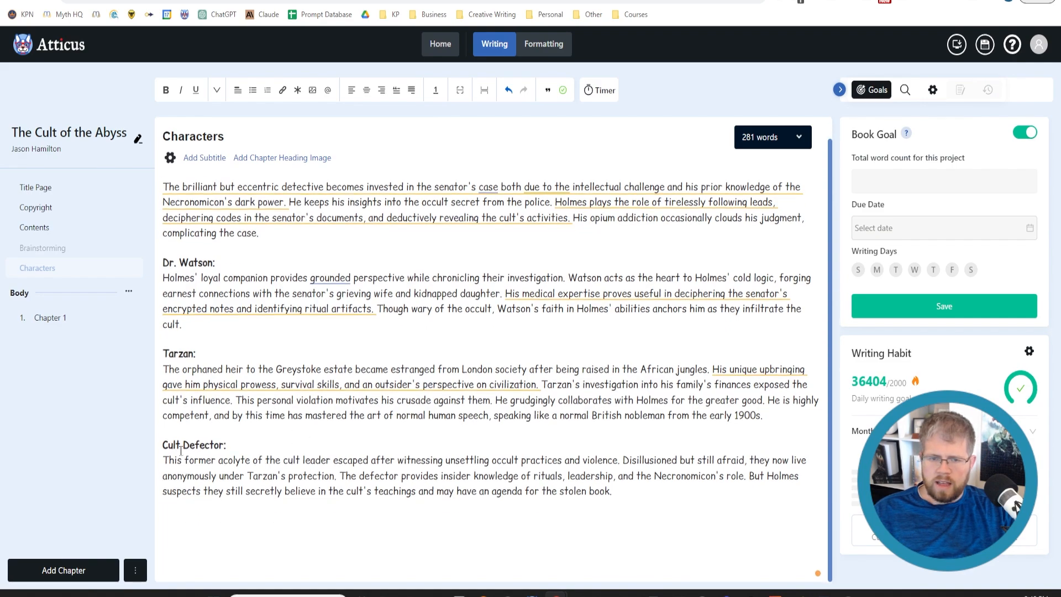
Switch to Claude and send the request "Can you give me 10 possible names for the cult defector?"
left_click_drag(164, 445, 224, 444)
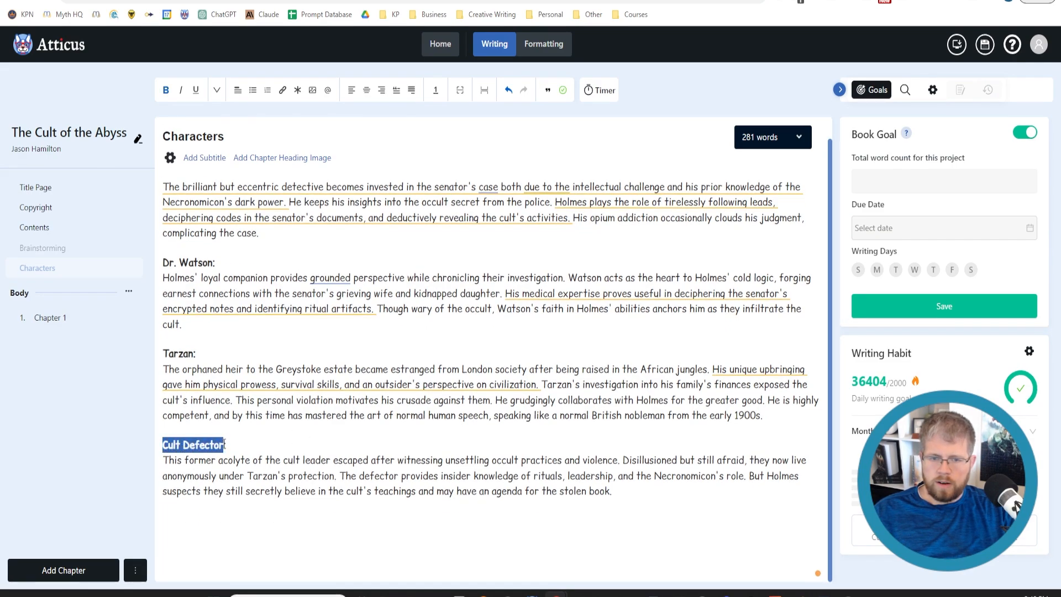
left_click(355, 460)
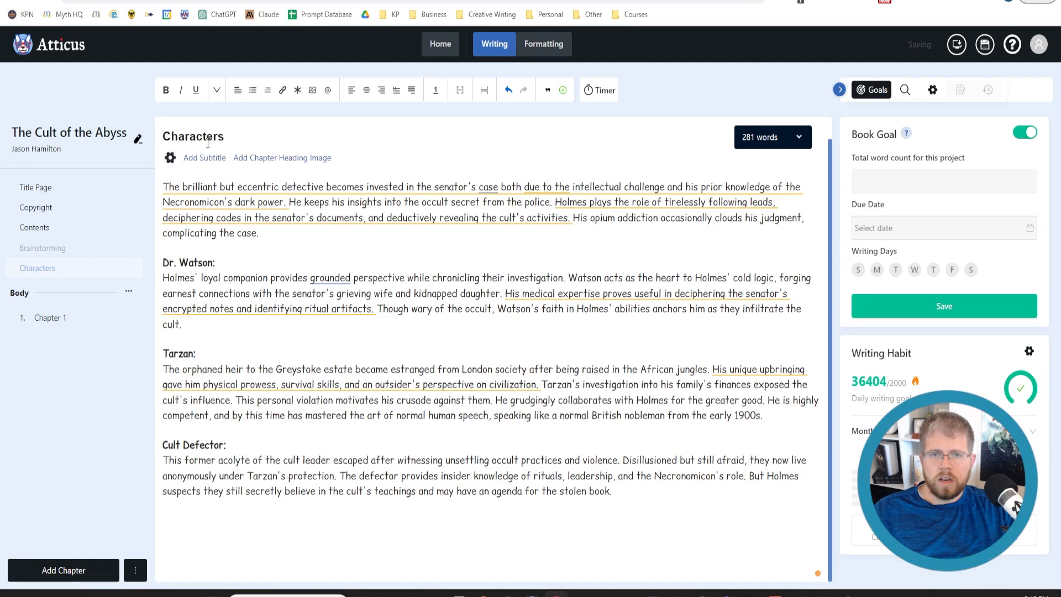
left_click(182, 1)
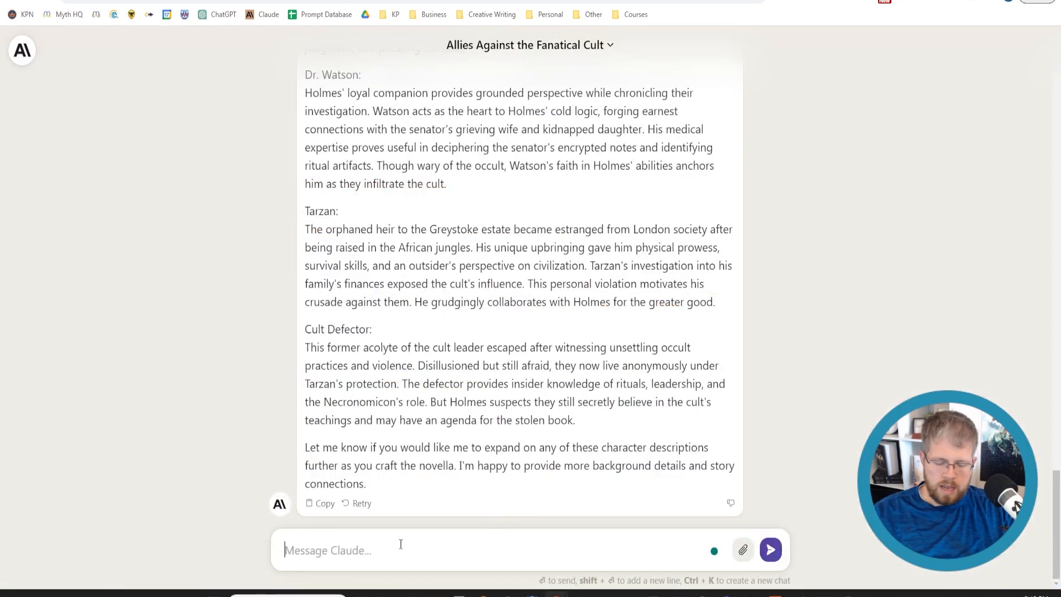
type("Can you give me ")
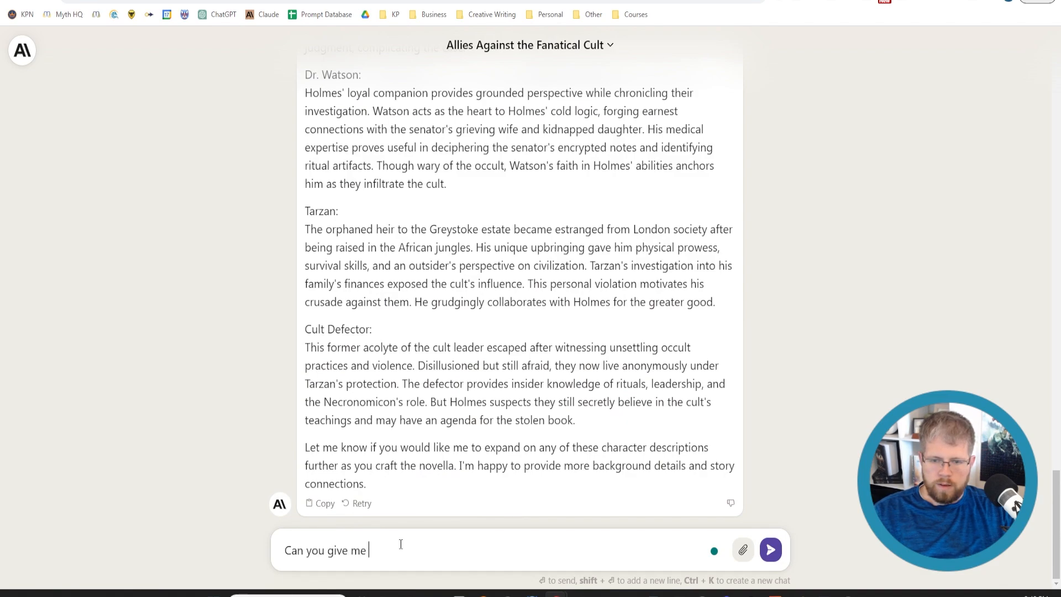
type("10 p")
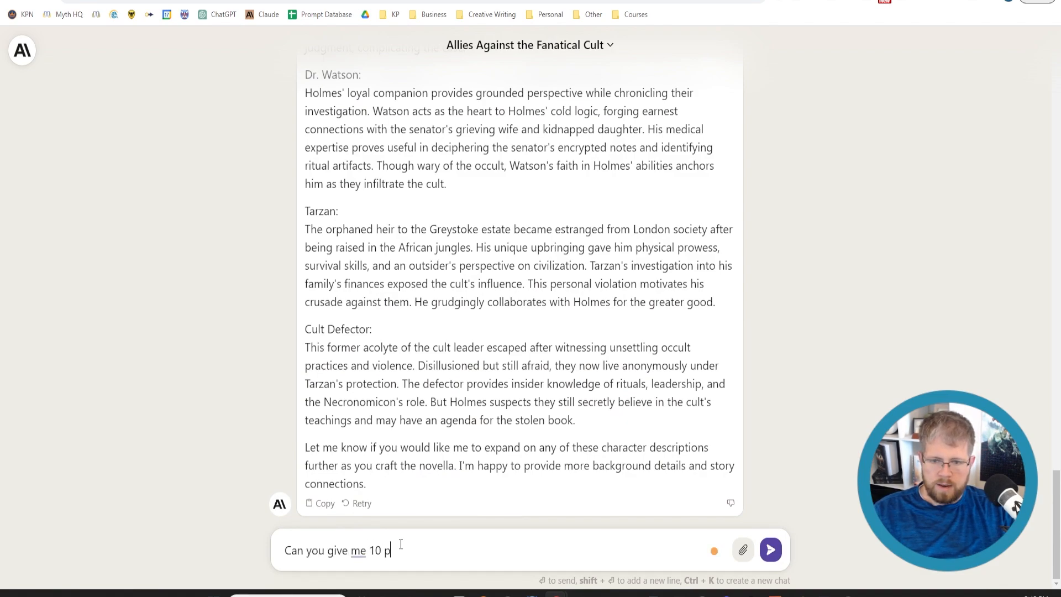
type("ossible names for the cult defector")
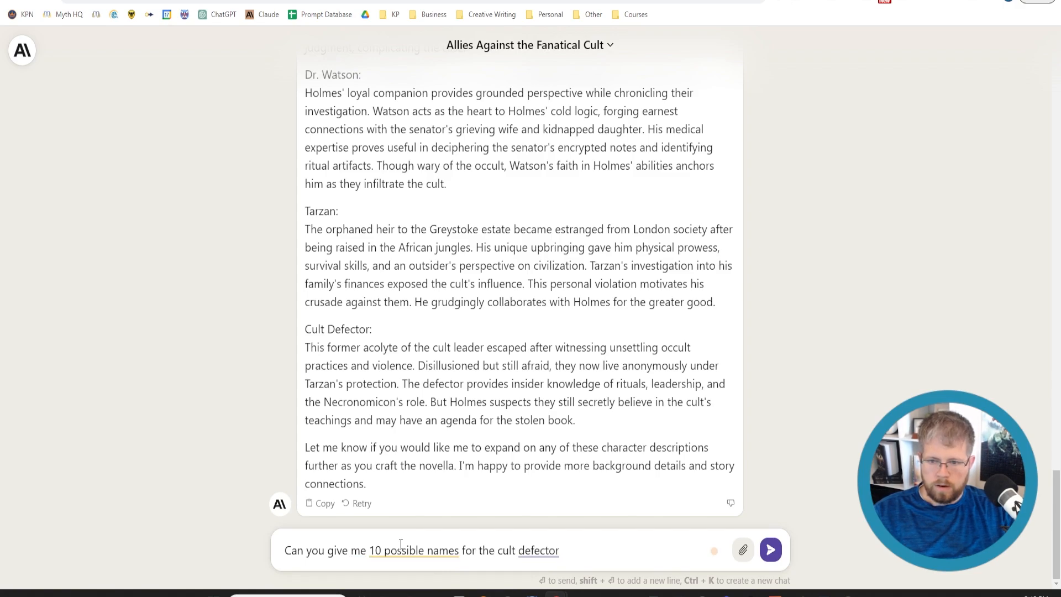
type("?")
key("Return")
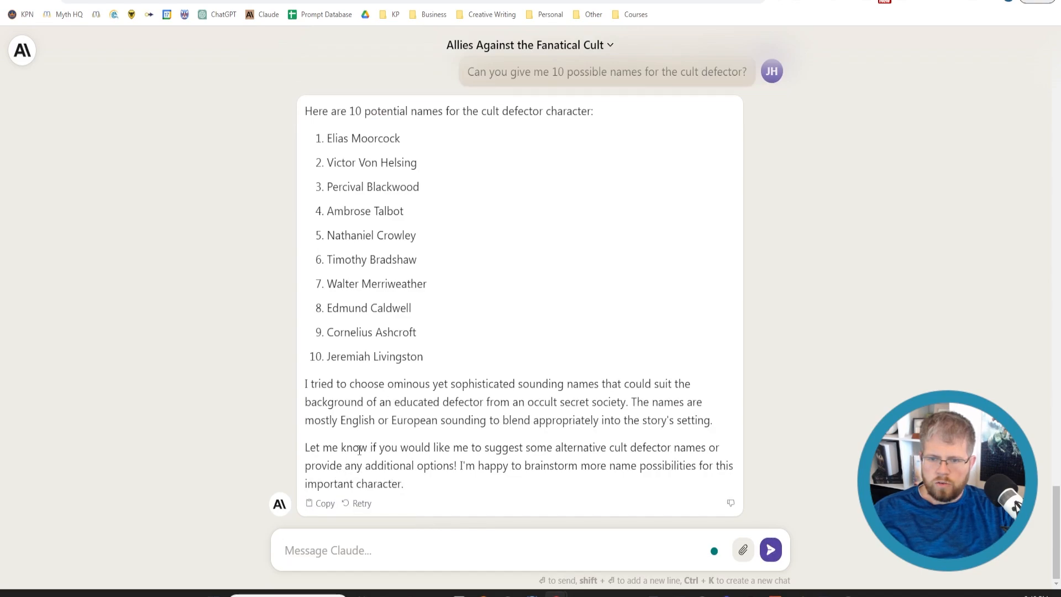
Send Claude the follow-up "Can you give me 10 more names that start with A and include a C."
scroll(363, 362, "up", 2)
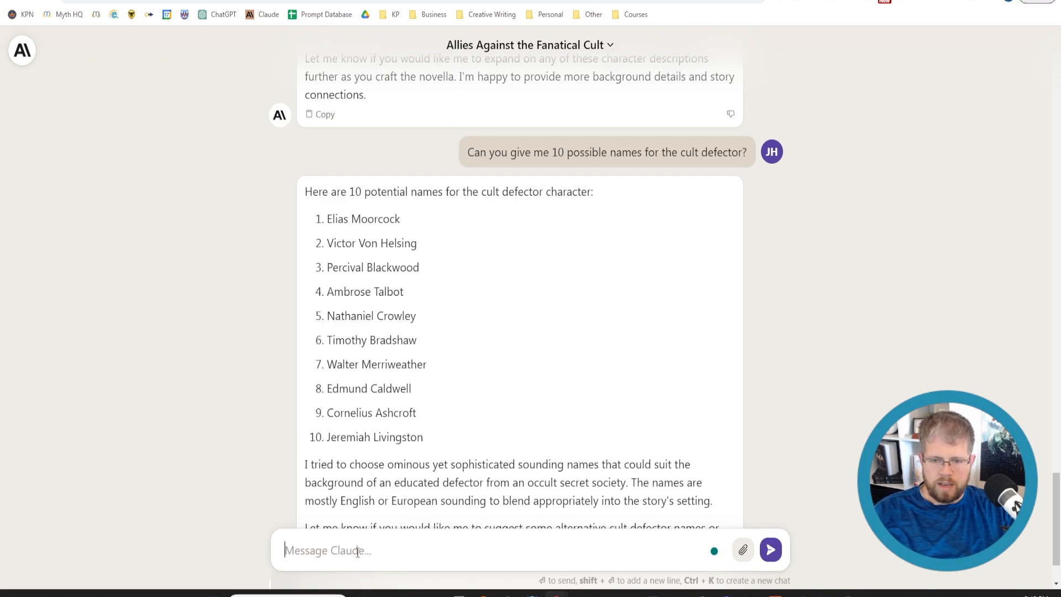
type("Can you gi")
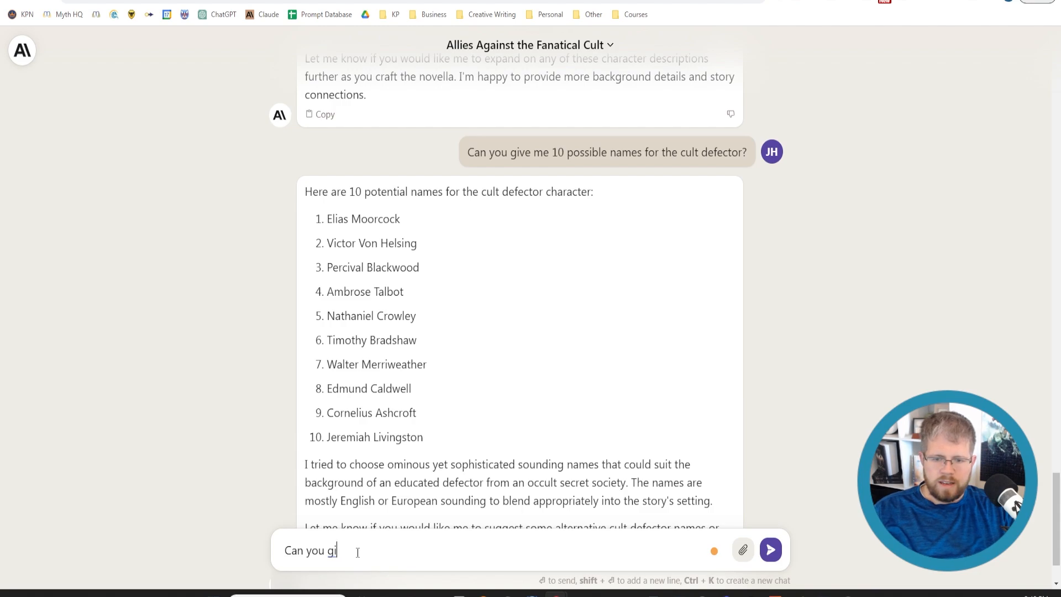
type("ve me 10")
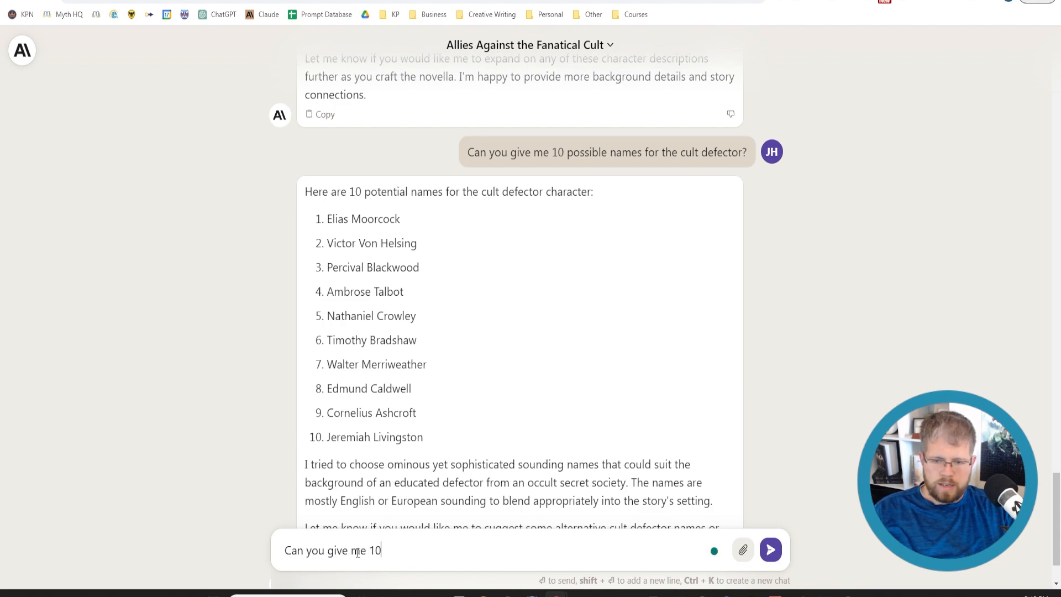
type(" more name")
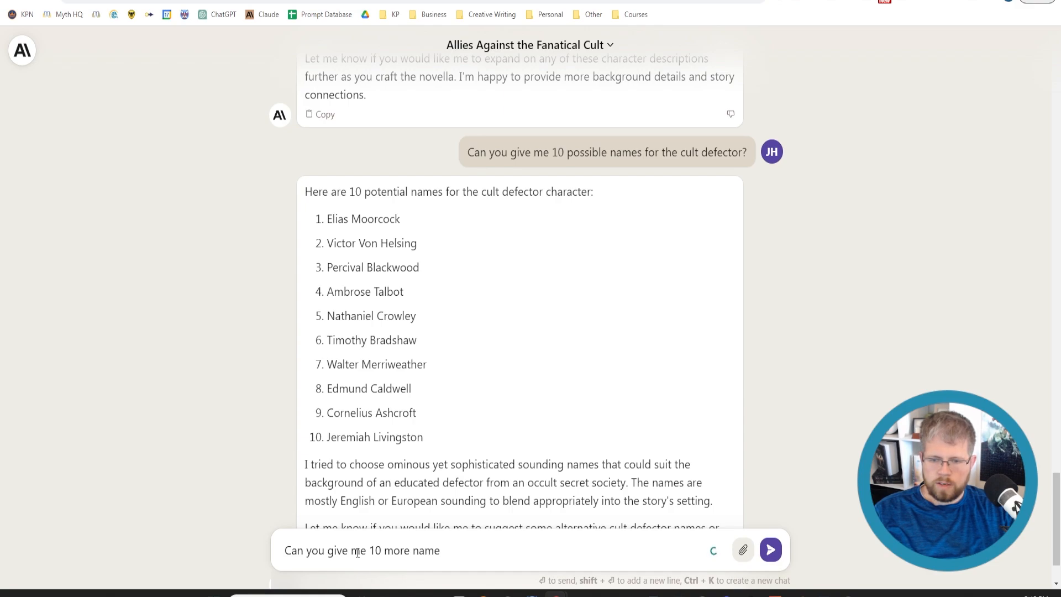
key("BackSpace")
type("s that ")
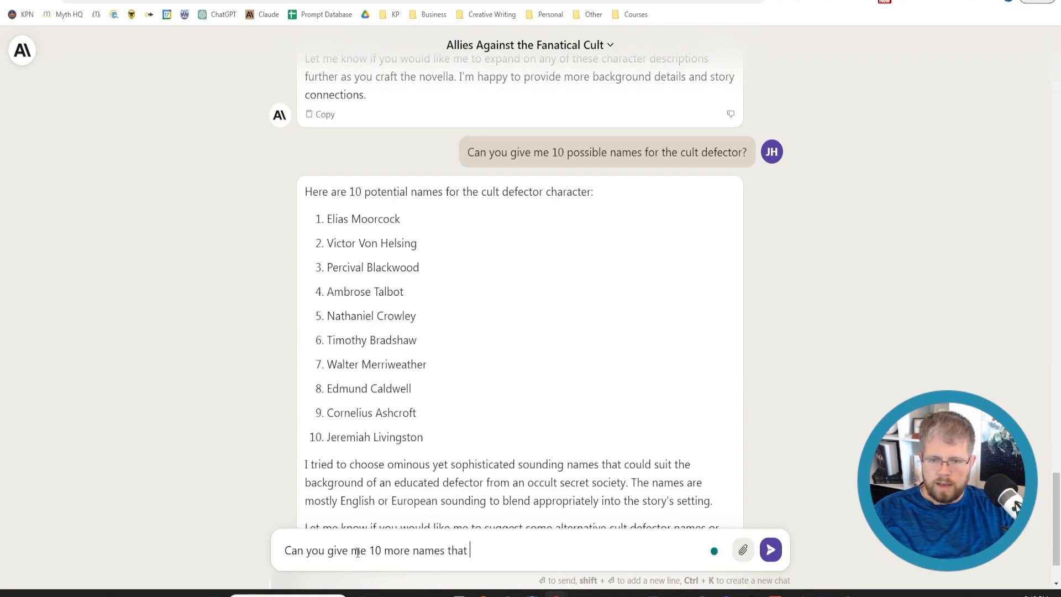
type("start with A")
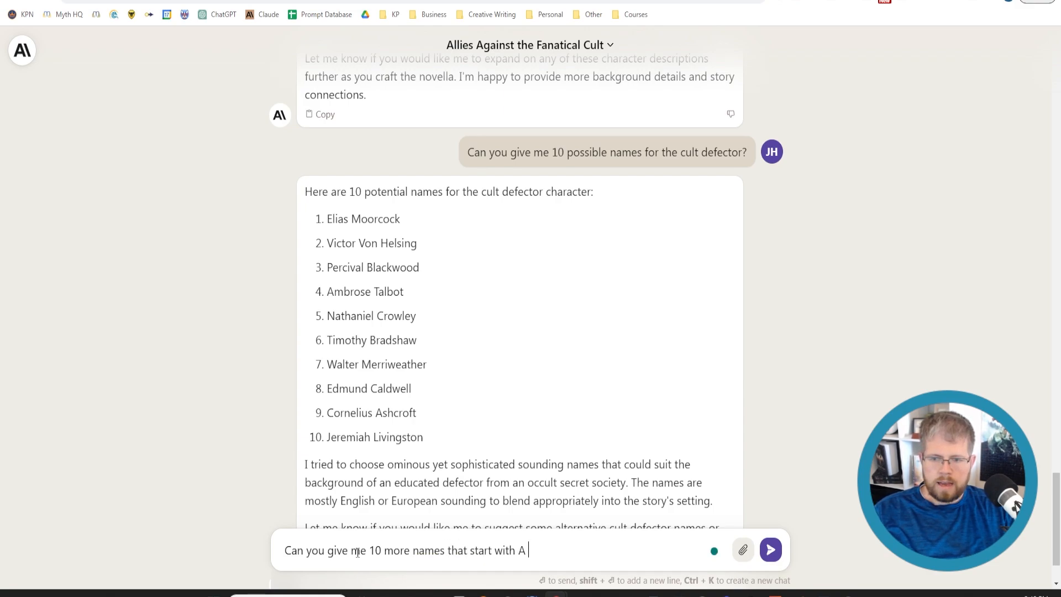
type(" and include ")
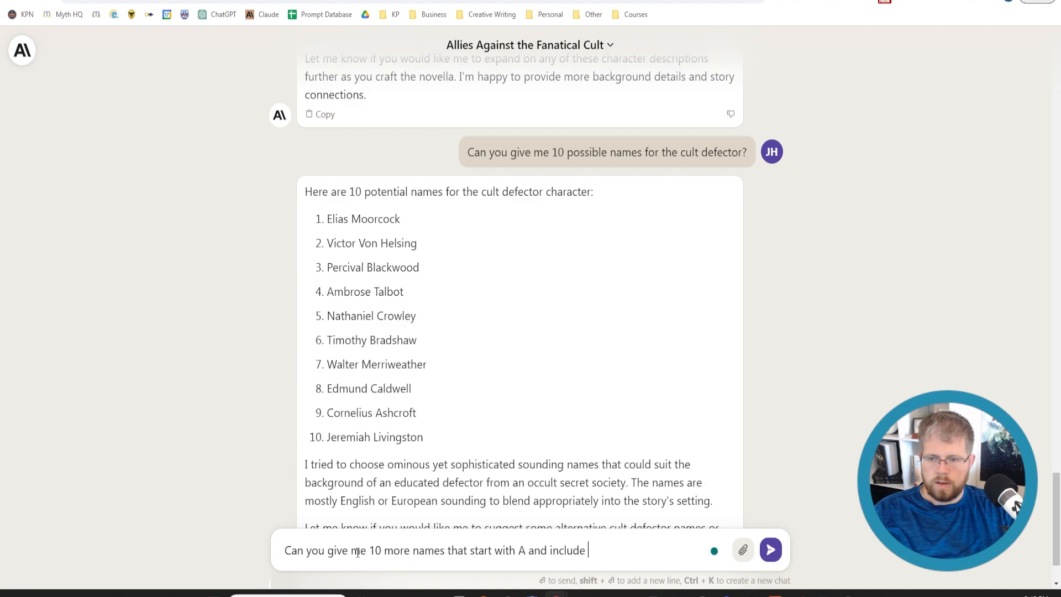
type("a C")
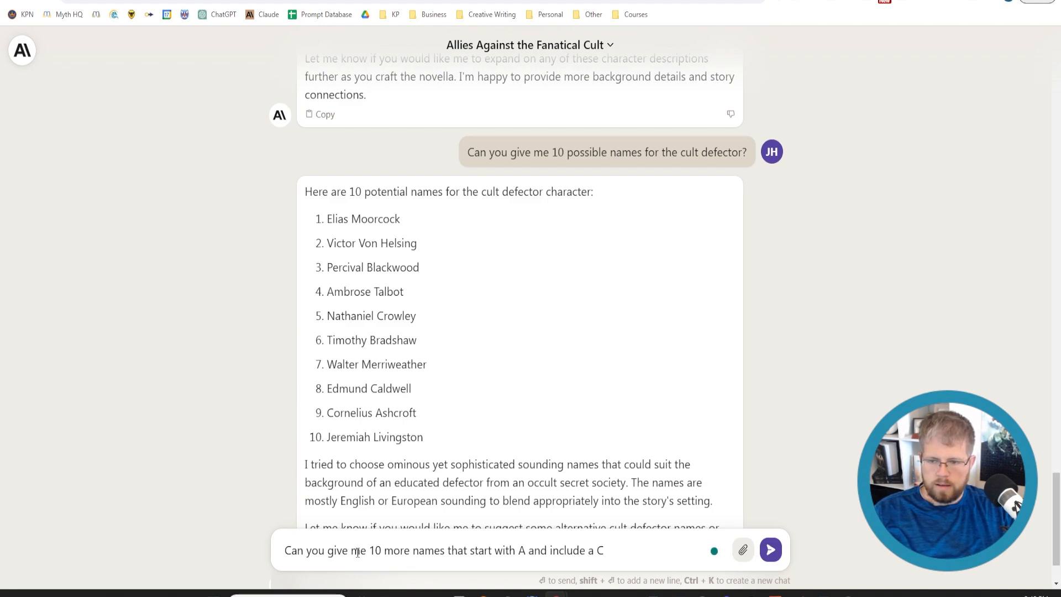
type(".")
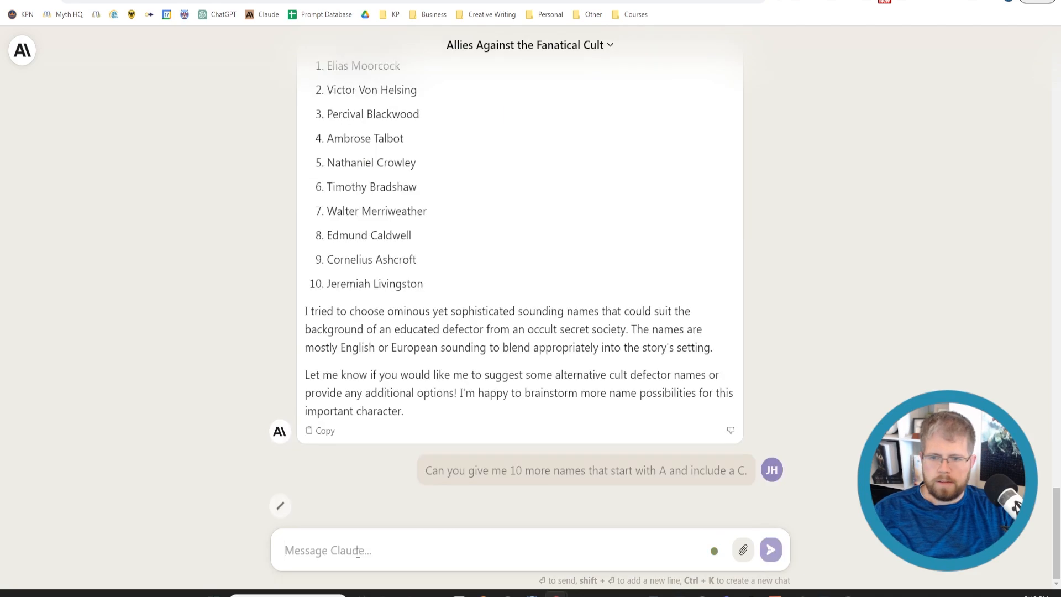
key("Return")
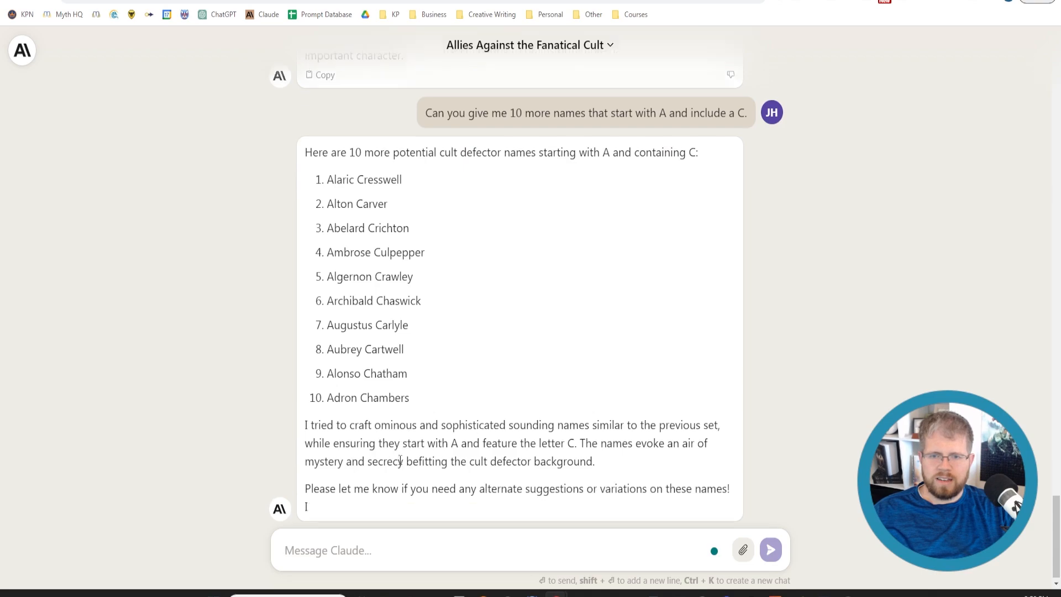
Copy the name Algernon Crawley from Claude's list and replace the Cult Defector heading on the Atticus Characters page with it
scroll(391, 471, "up", 3)
scroll(399, 463, "down", 2)
scroll(399, 463, "down", 2)
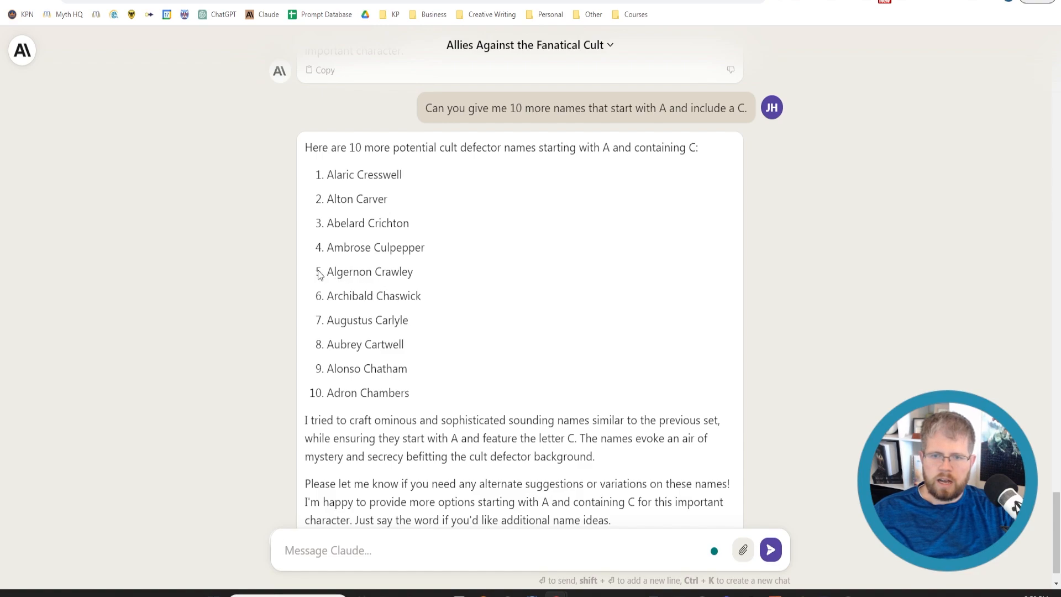
left_click_drag(328, 272, 433, 279)
key("ctrl+c")
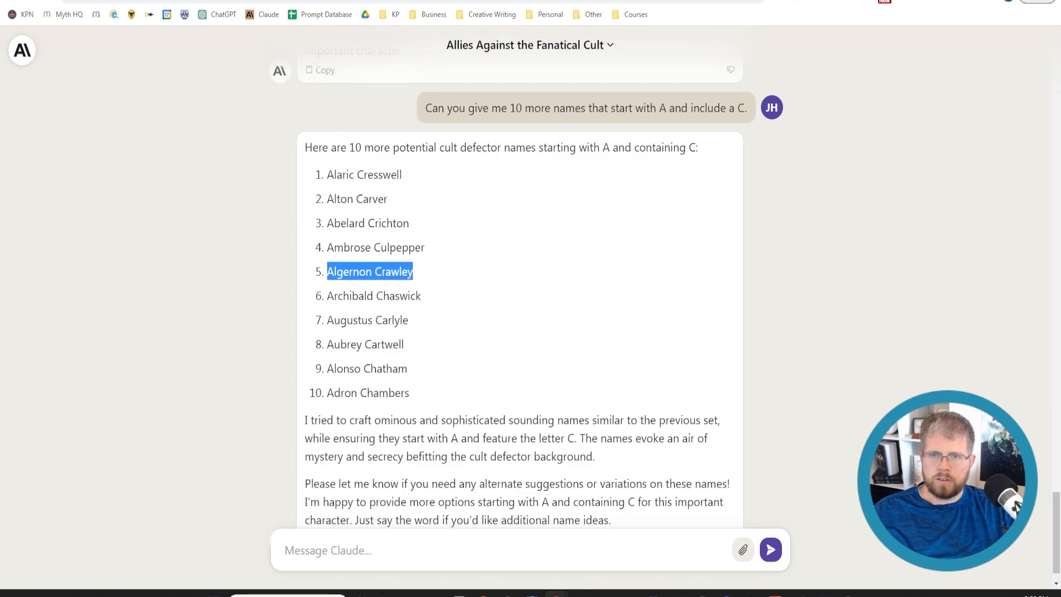
key("ctrl+Tab")
scroll(221, 443, "down", 1)
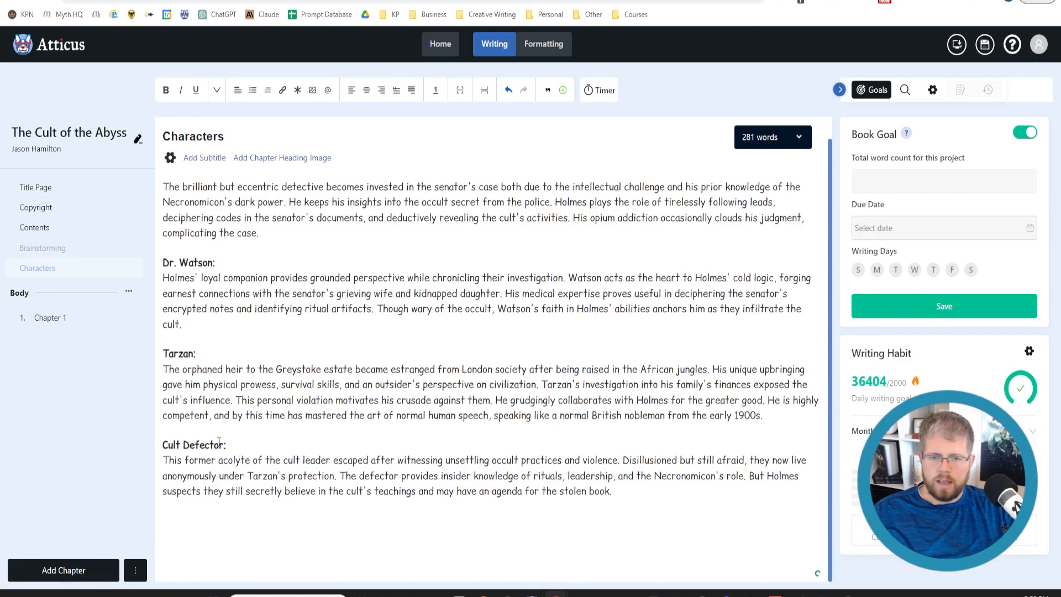
left_click_drag(224, 443, 162, 444)
key("ctrl+v")
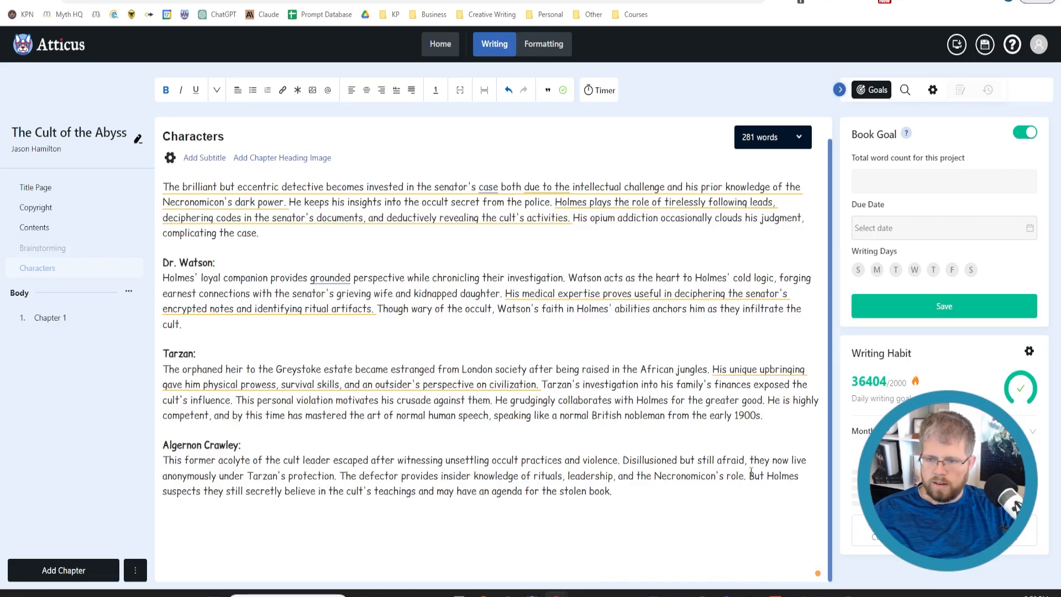
Change "they now live" to "he now lives" in Algernon Crawley's description
left_click_drag(769, 464, 749, 463)
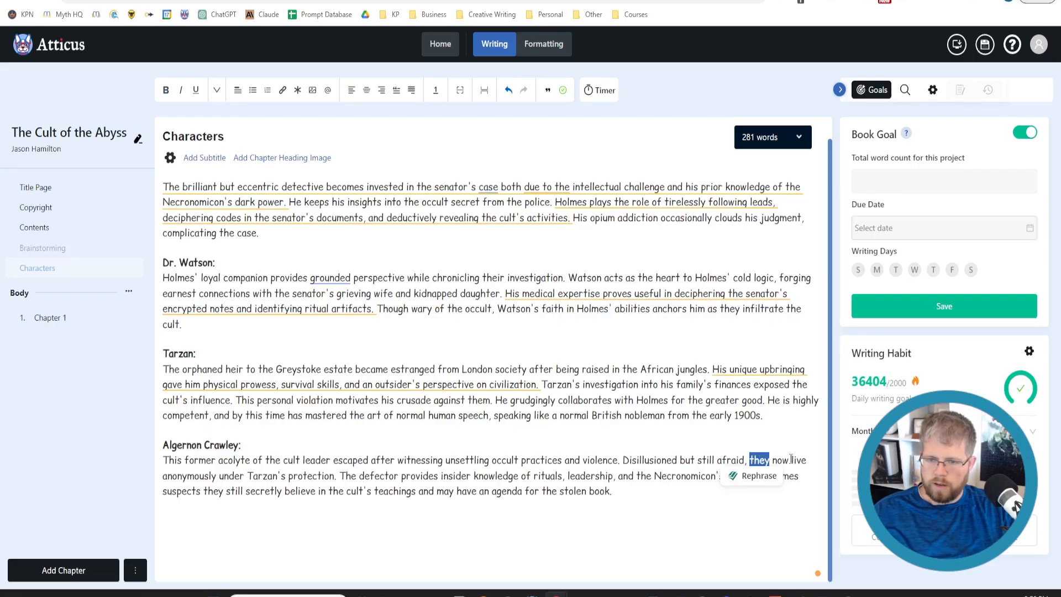
type("he")
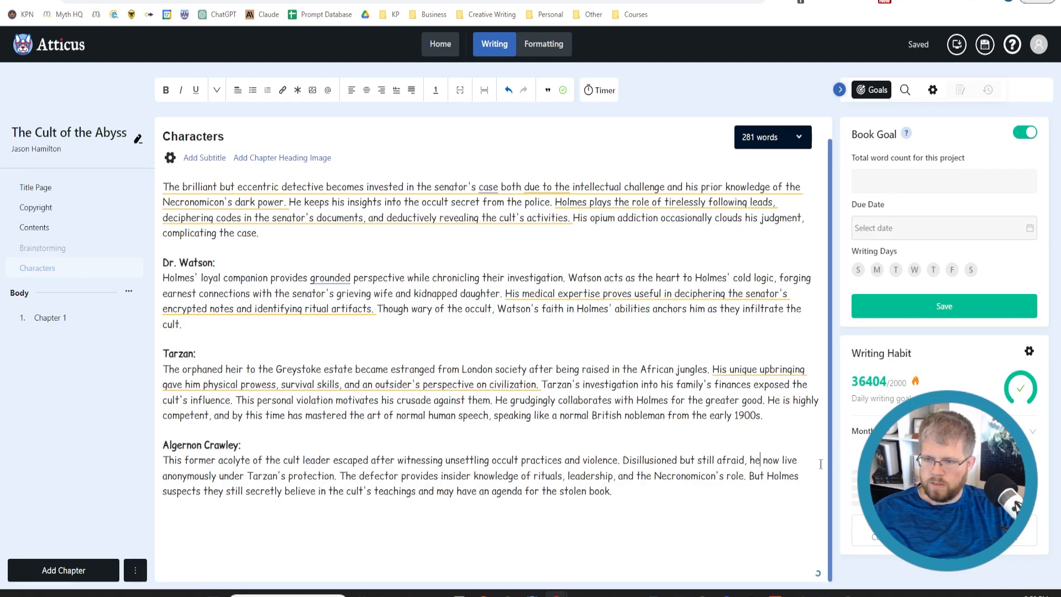
left_click(800, 461)
type("s")
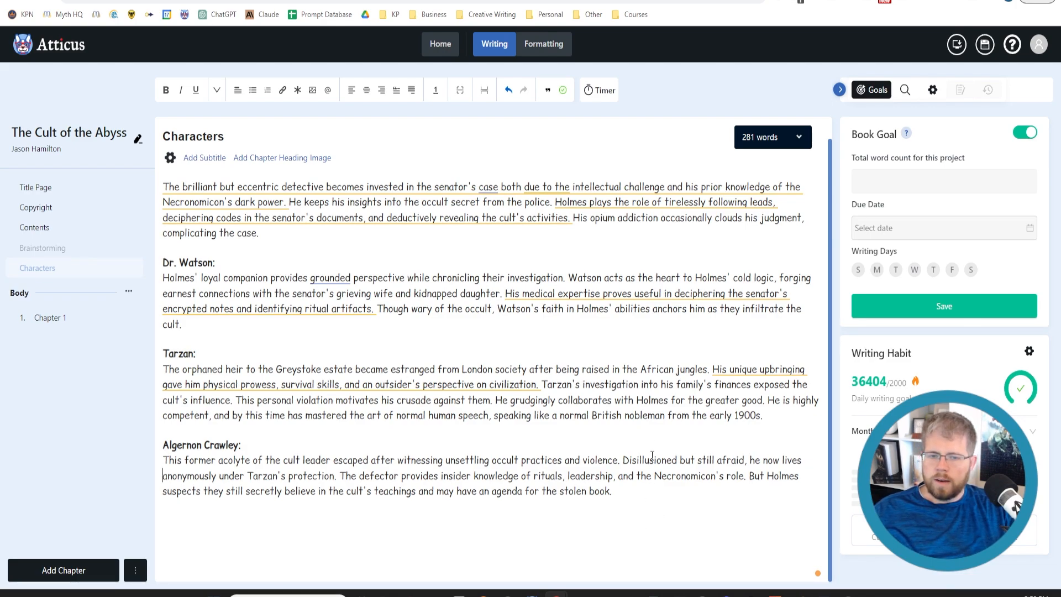
scroll(651, 470, "up", 1)
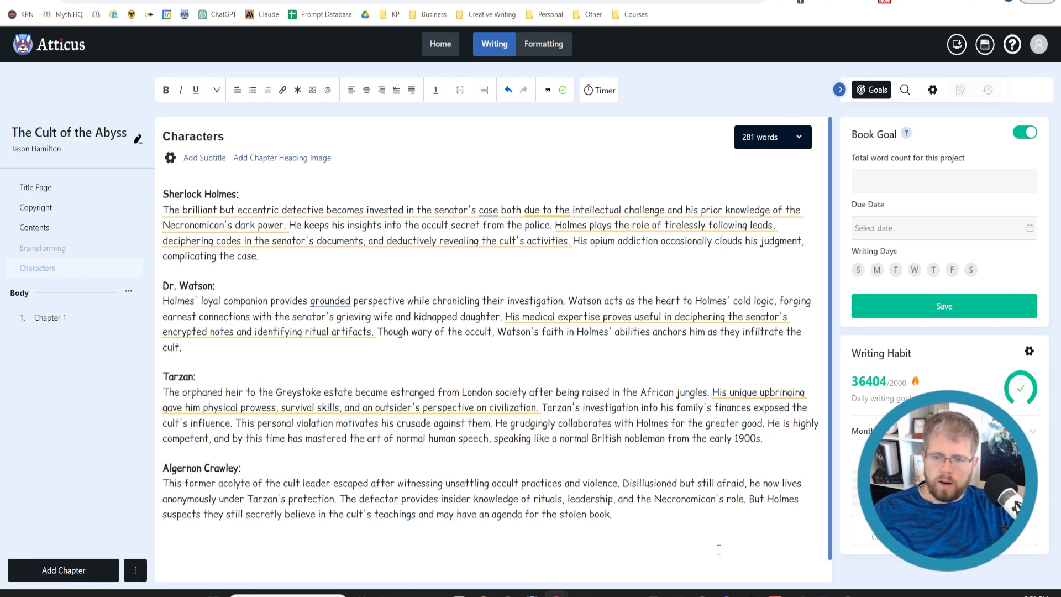
left_click_drag(645, 519, 579, 518)
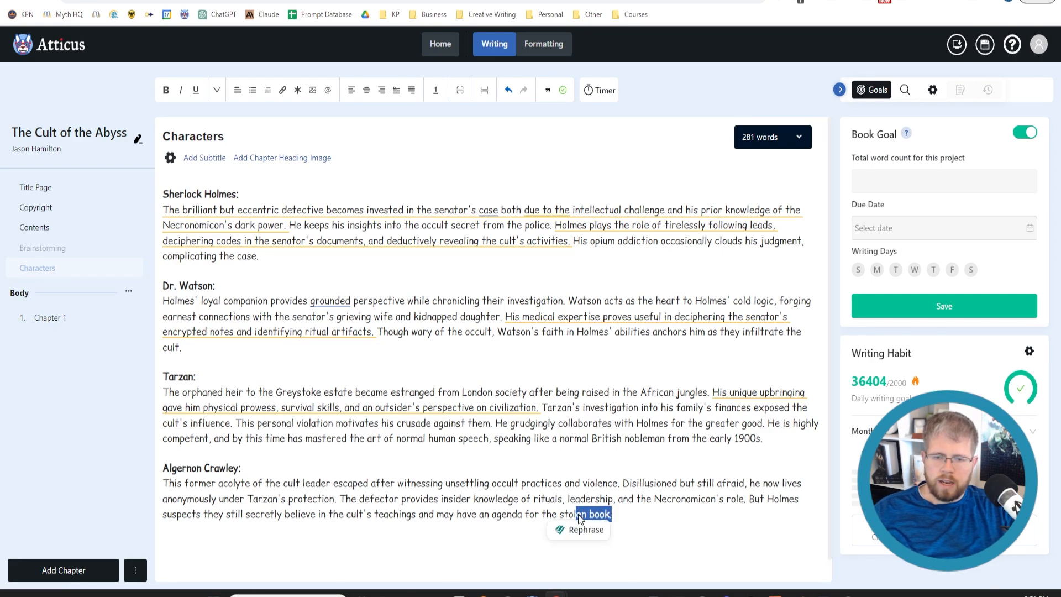
left_click(649, 512)
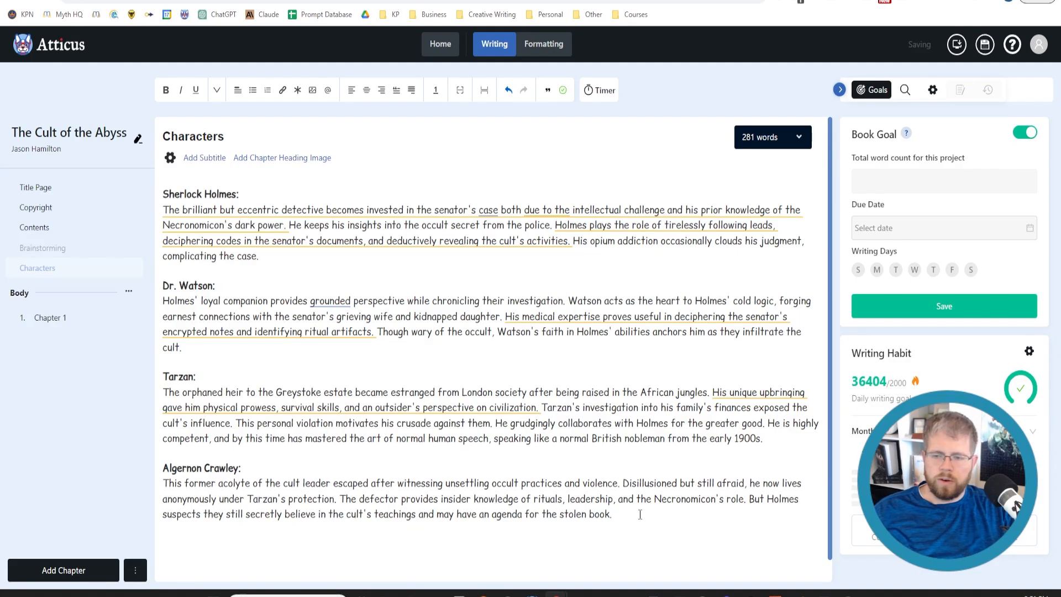
left_click_drag(640, 514, 140, 474)
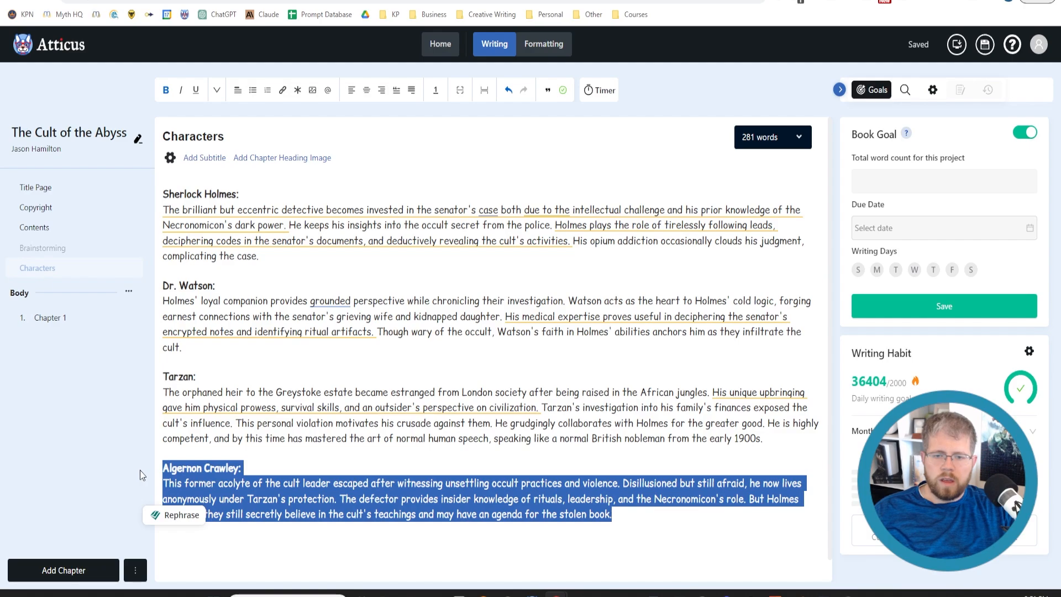
left_click(323, 467)
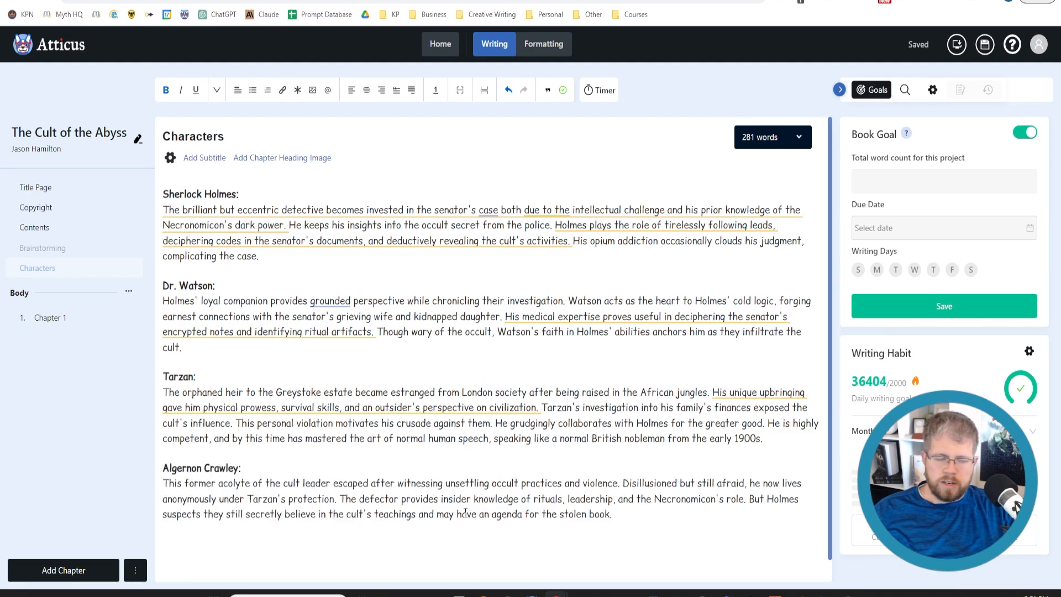
Copy all the character descriptions into a new Claude message that opens with "The following are my edited versions of the characters you fleshed out:"
left_click_drag(625, 515, 160, 182)
left_click(330, 1)
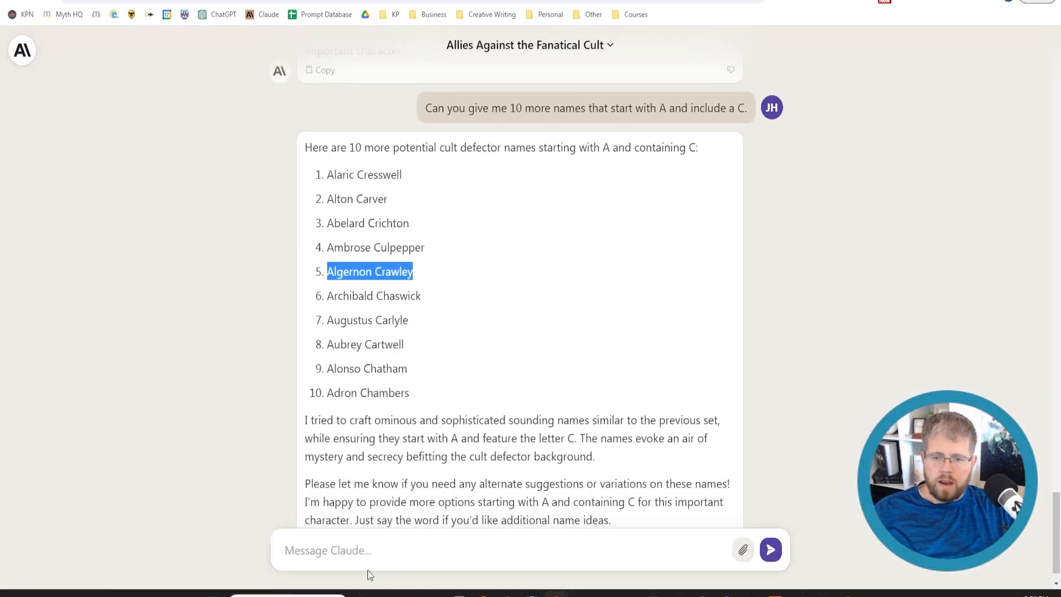
left_click(363, 553)
type("The followin")
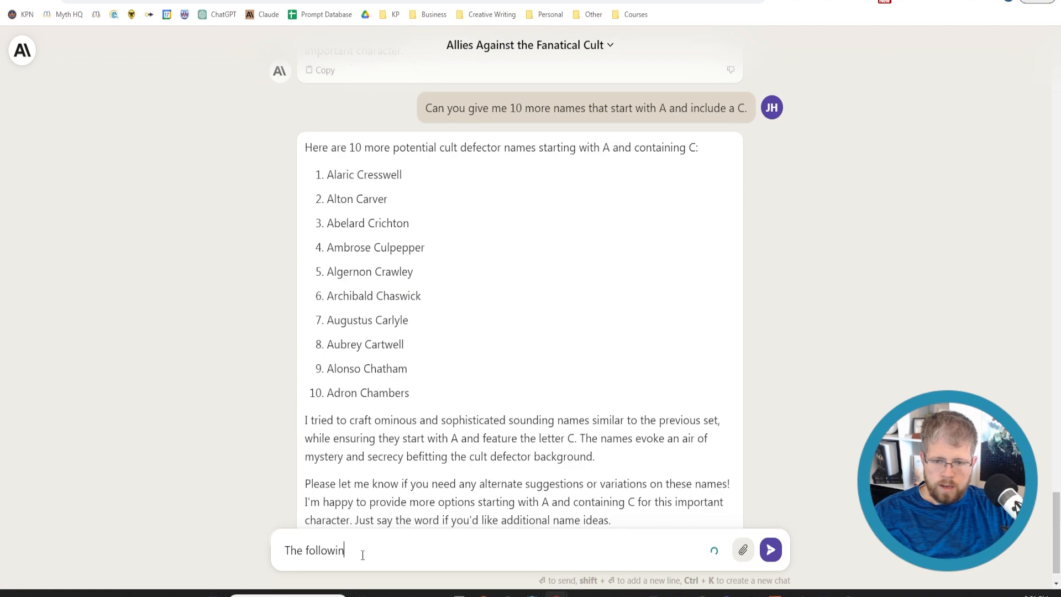
type("g are my edited ")
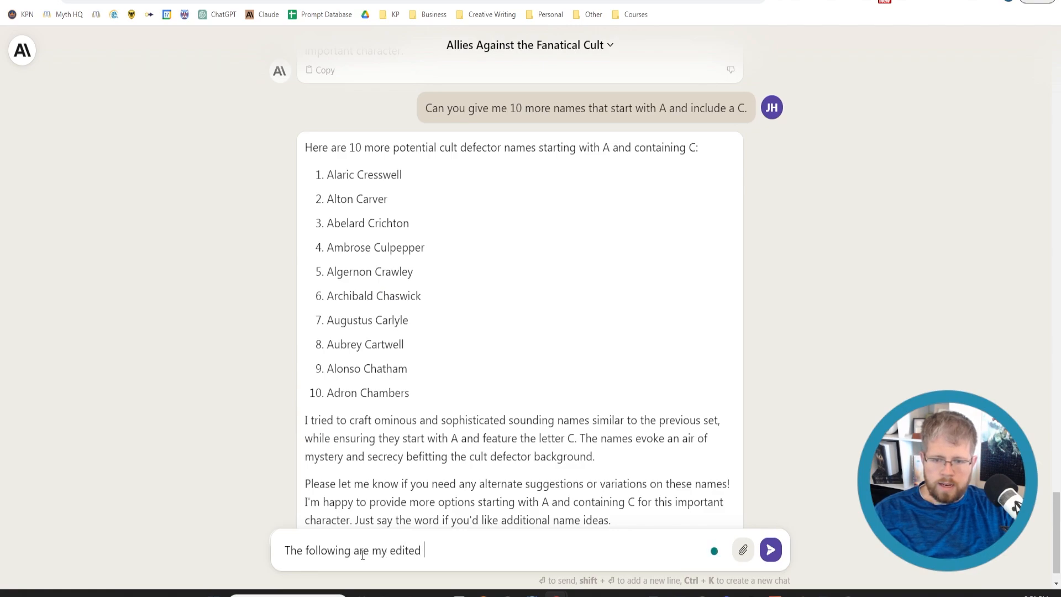
type("versions of the ch")
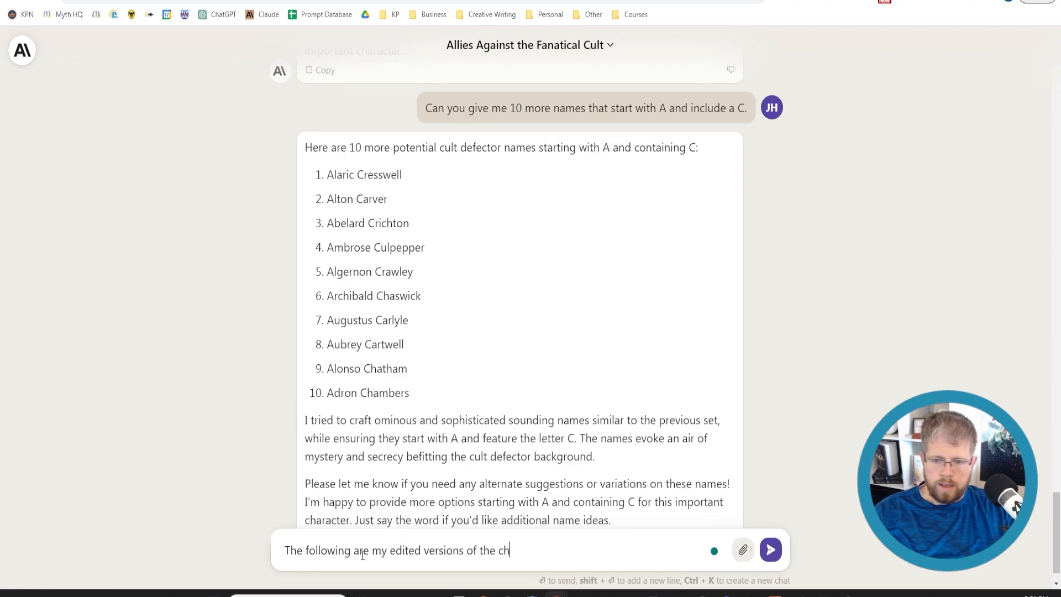
type("aracters you ")
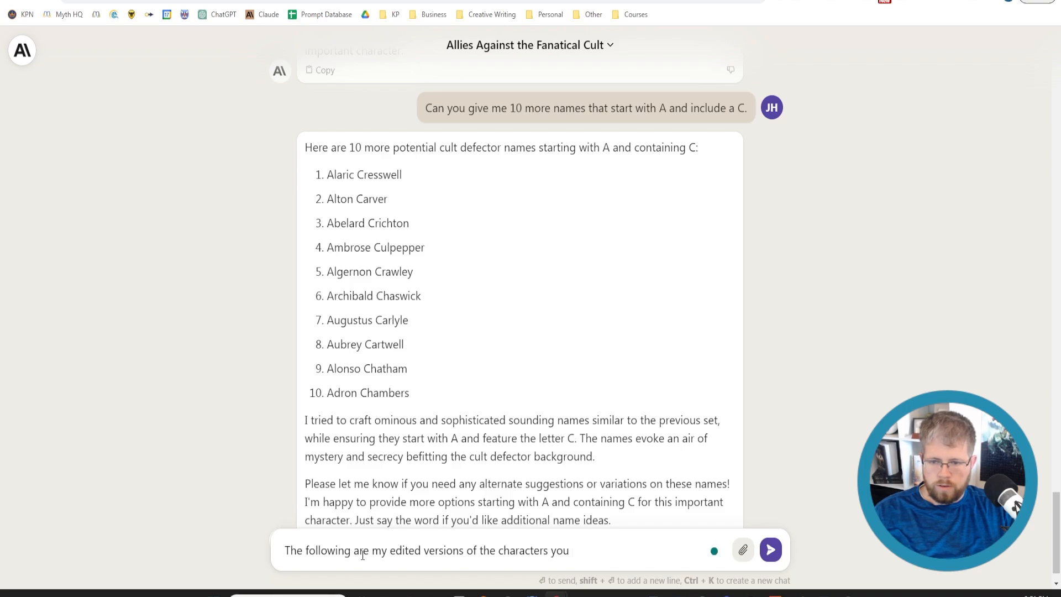
type("flesht")
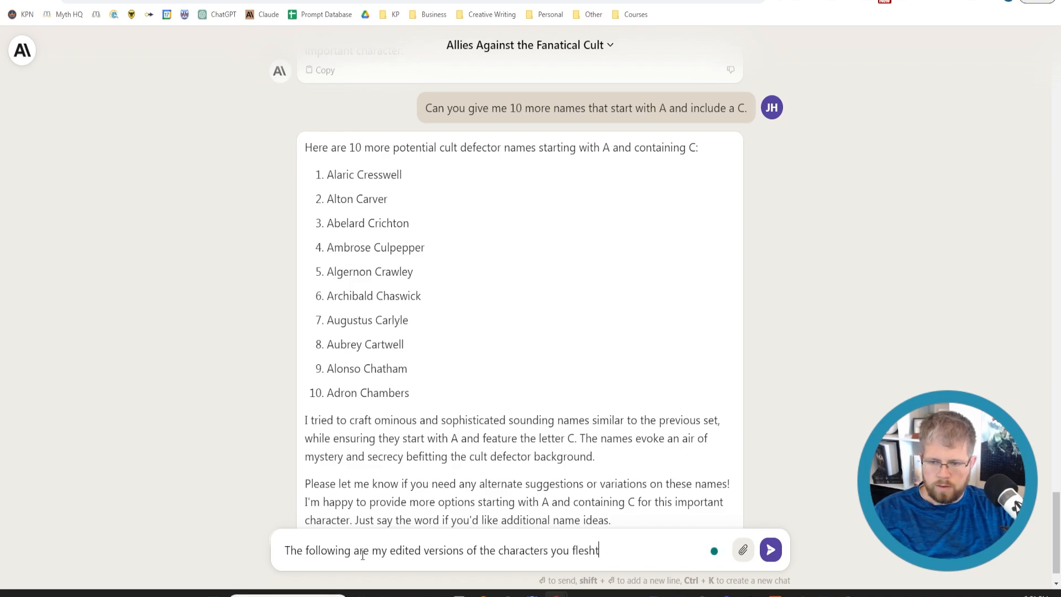
key("BackSpace")
type("ed out:")
key("shift+Return")
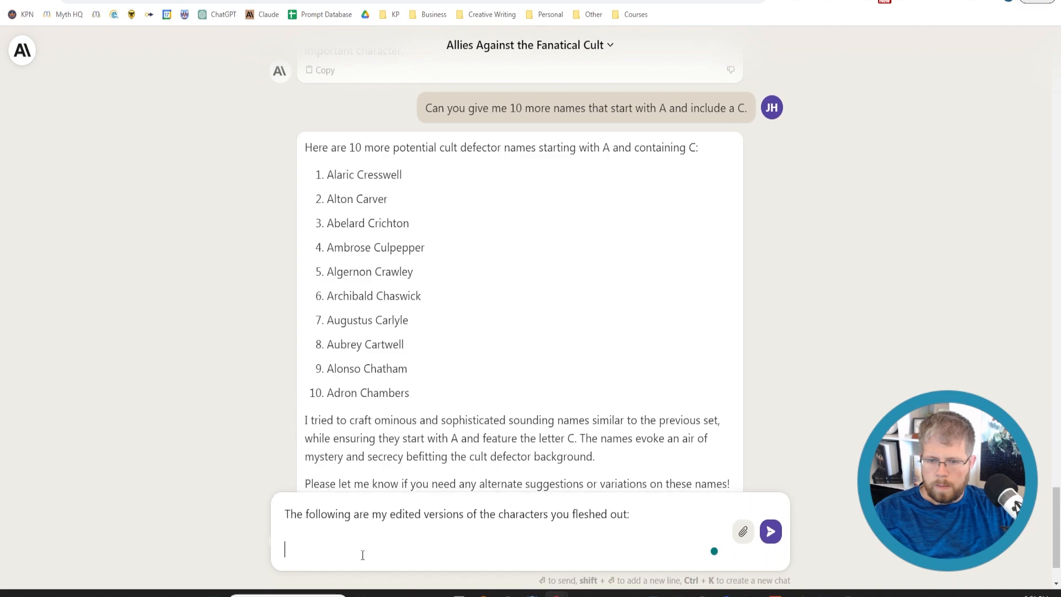
key("ctrl+v")
key("shift+Return")
End the message with "Can you give me the ideal Myers-Briggs personality type for each one, as well as their enneagram type." and send it
type("C")
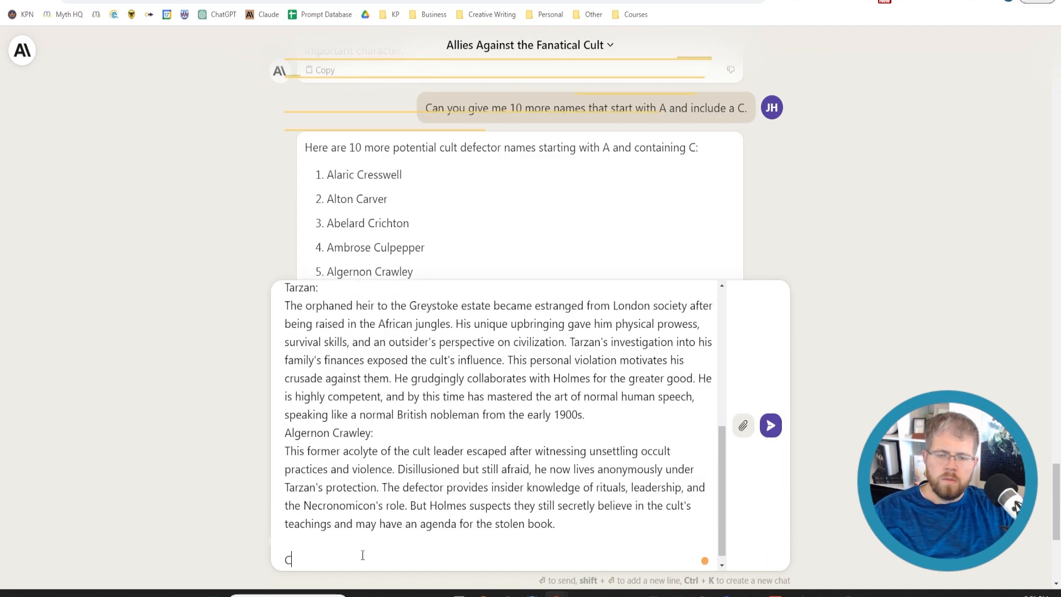
type("an you")
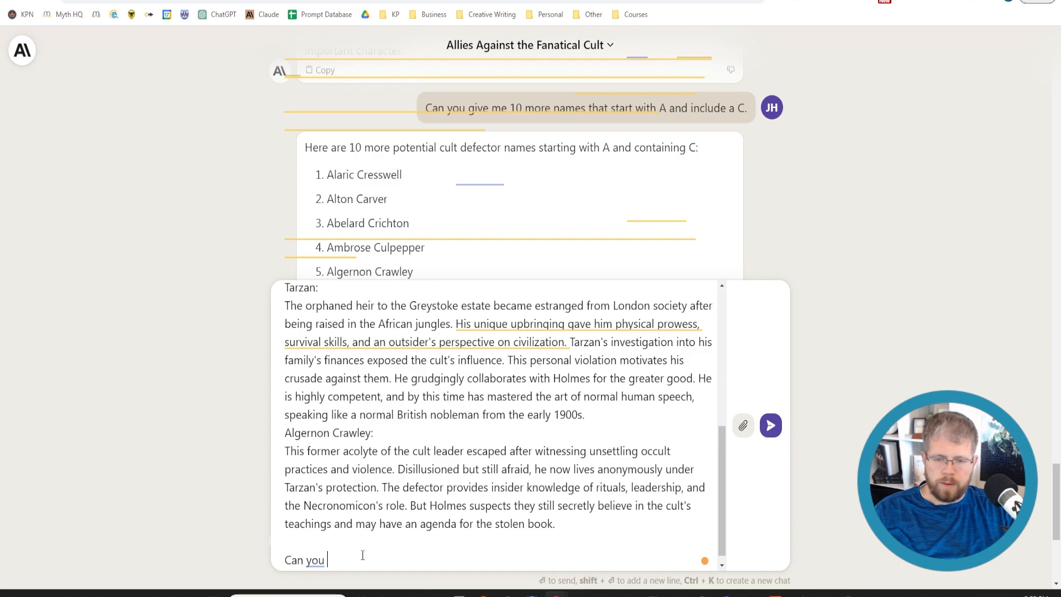
type("give me ")
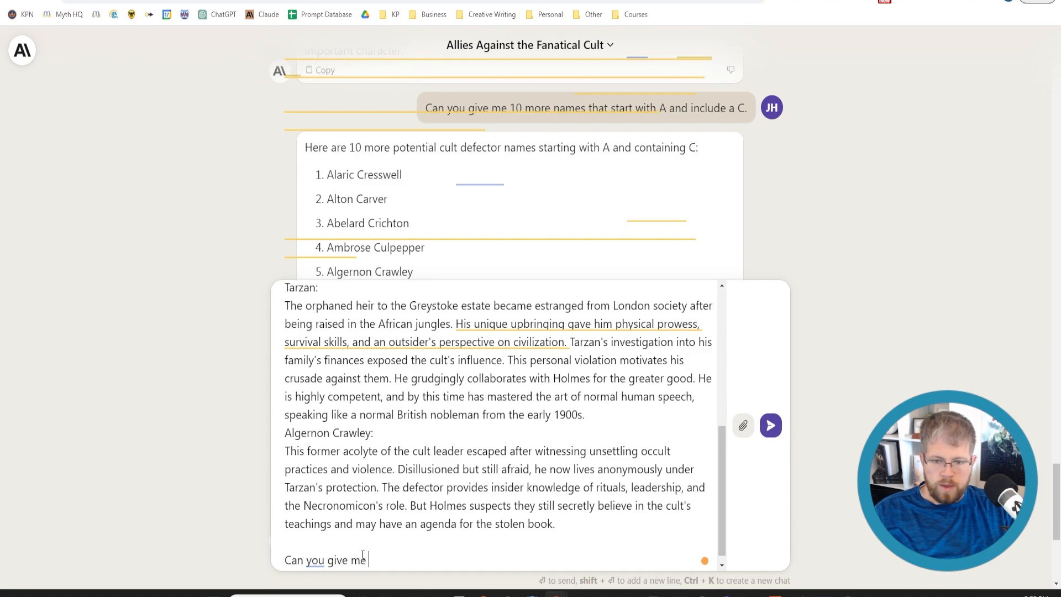
type("the ideal M")
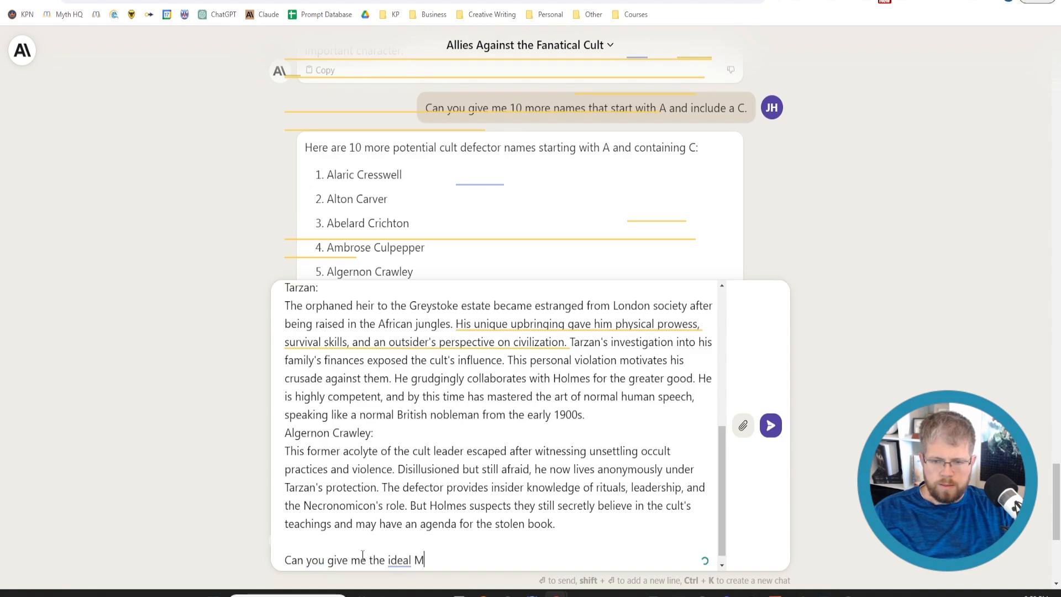
type("yers-B")
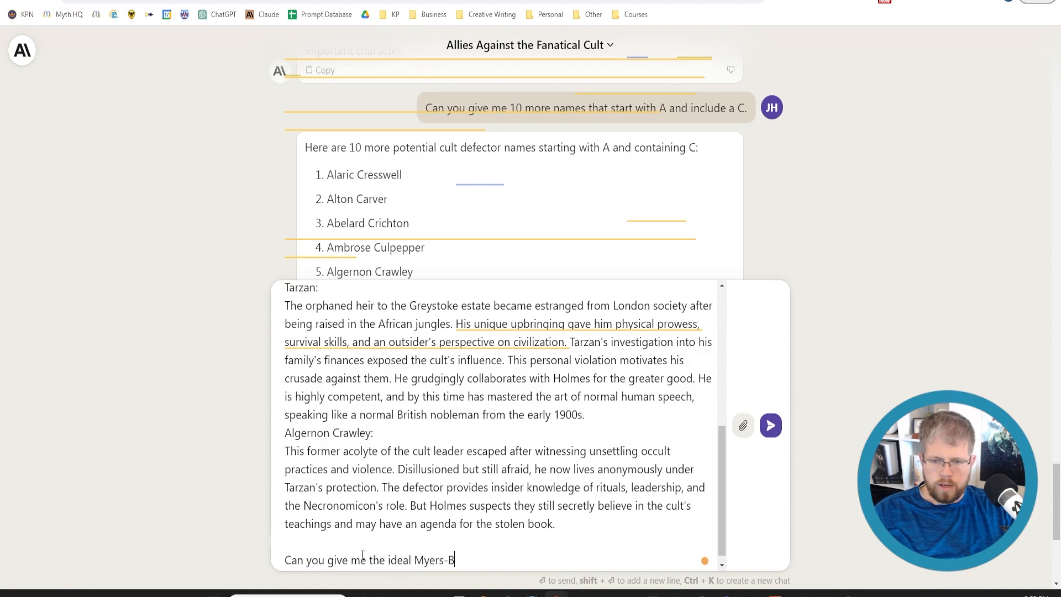
type("riggs personality tyep")
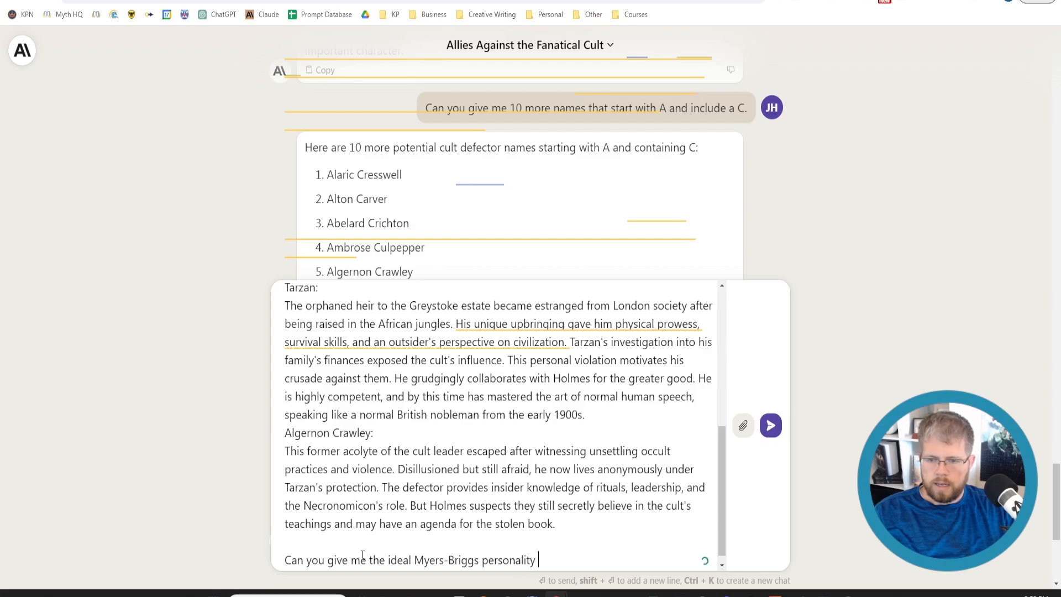
key("BackSpace")
key("BackSpace")
type("pe for each o")
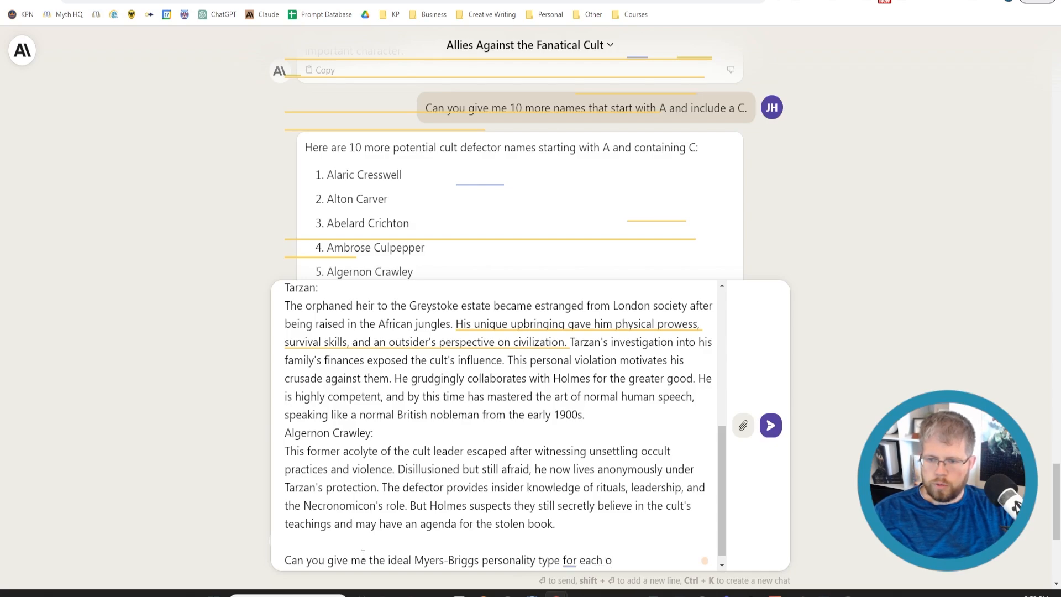
type("ne, as well as their")
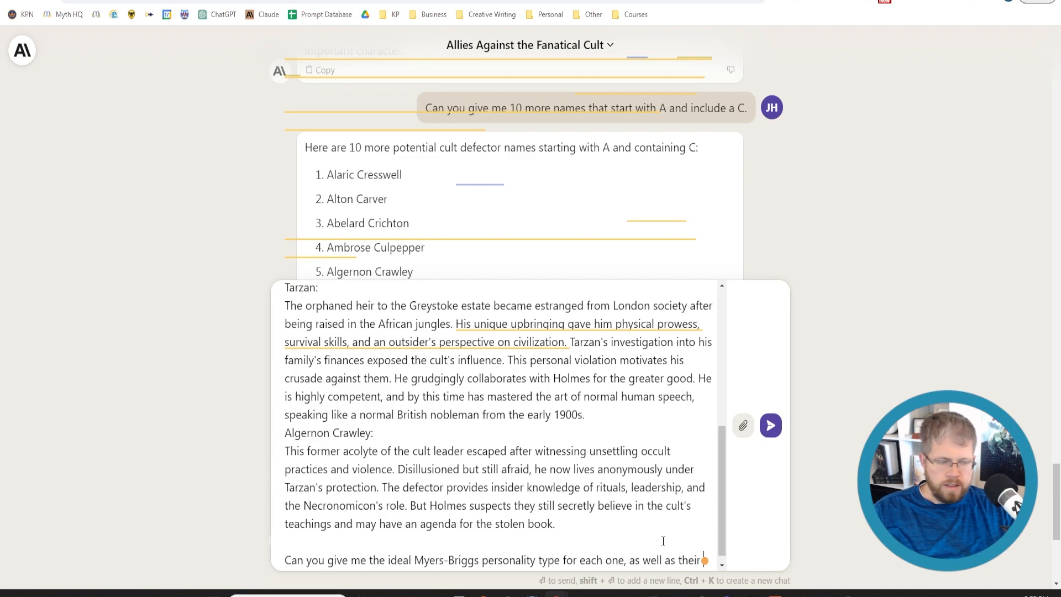
type(" enne")
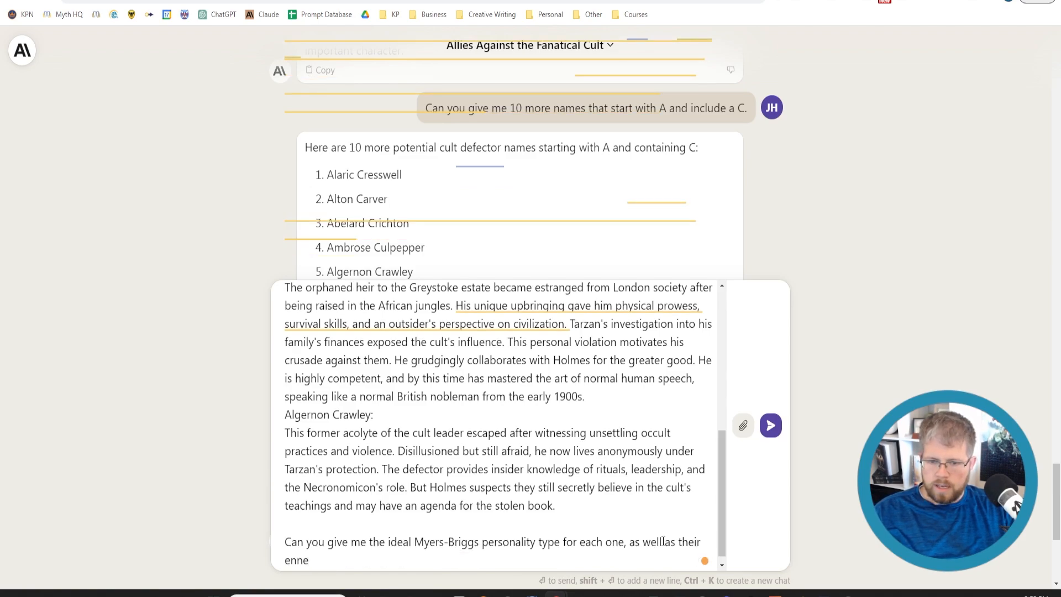
type("agram type")
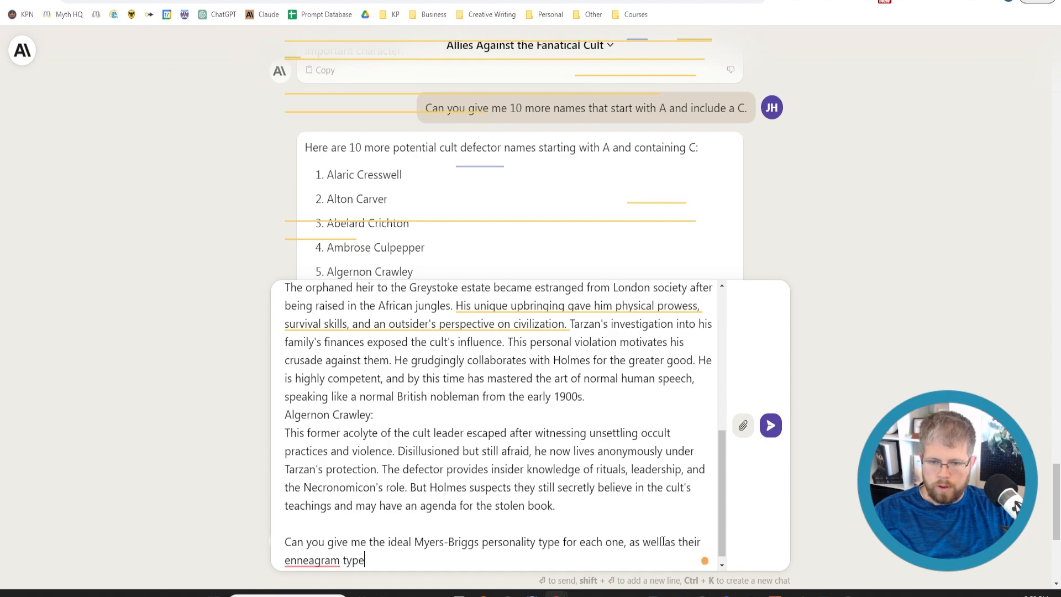
key("Return")
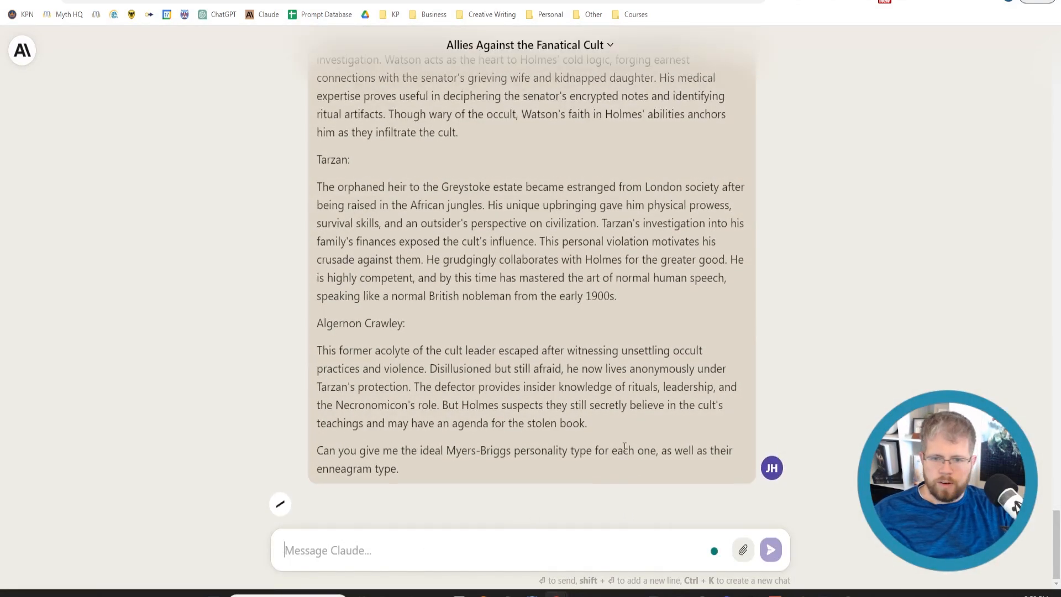
Review the Myers-Briggs and Enneagram types Claude suggests for each character, from Sherlock Holmes through Algernon Crawley
scroll(404, 373, "up", 3)
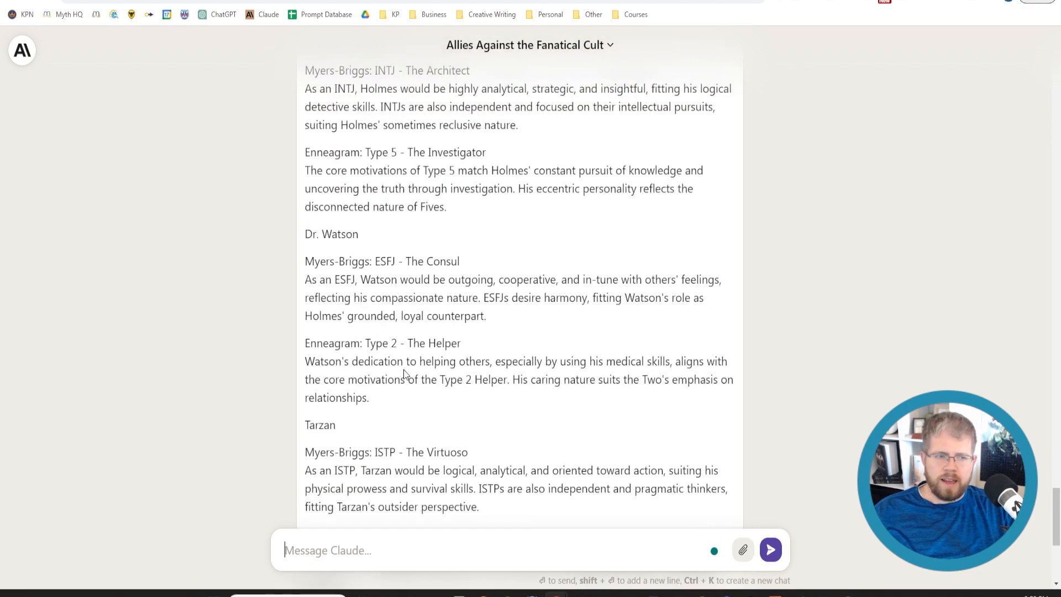
scroll(405, 369, "up", 2)
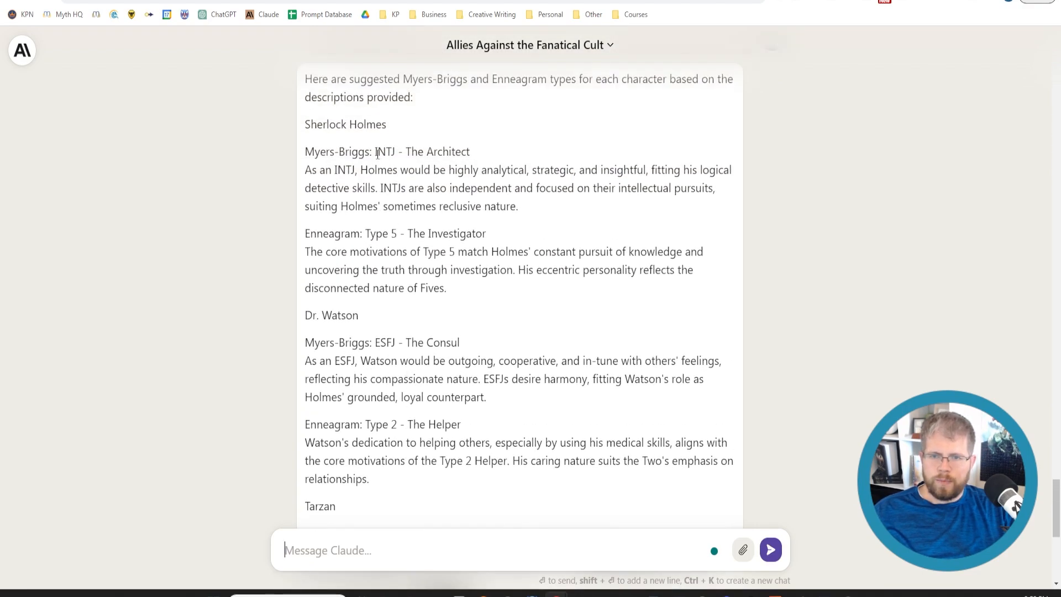
left_click_drag(375, 153, 485, 153)
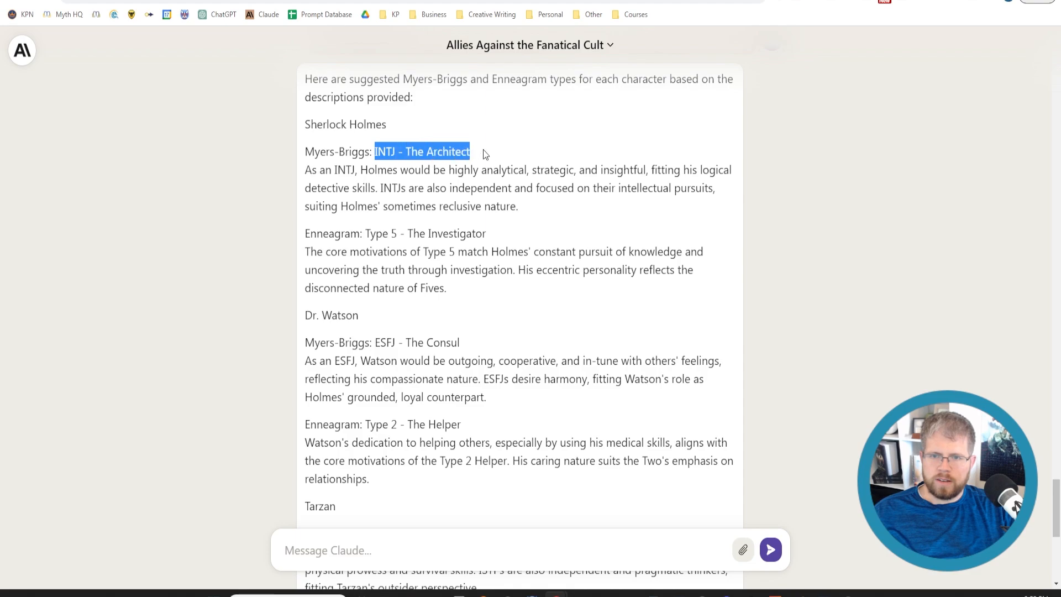
left_click(491, 203)
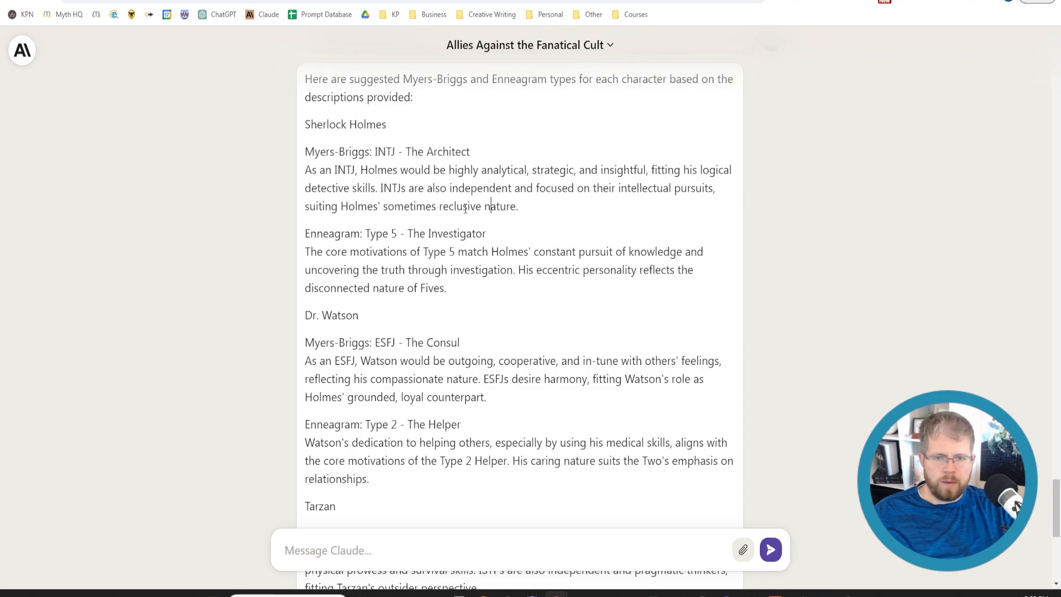
scroll(405, 317, "down", 4)
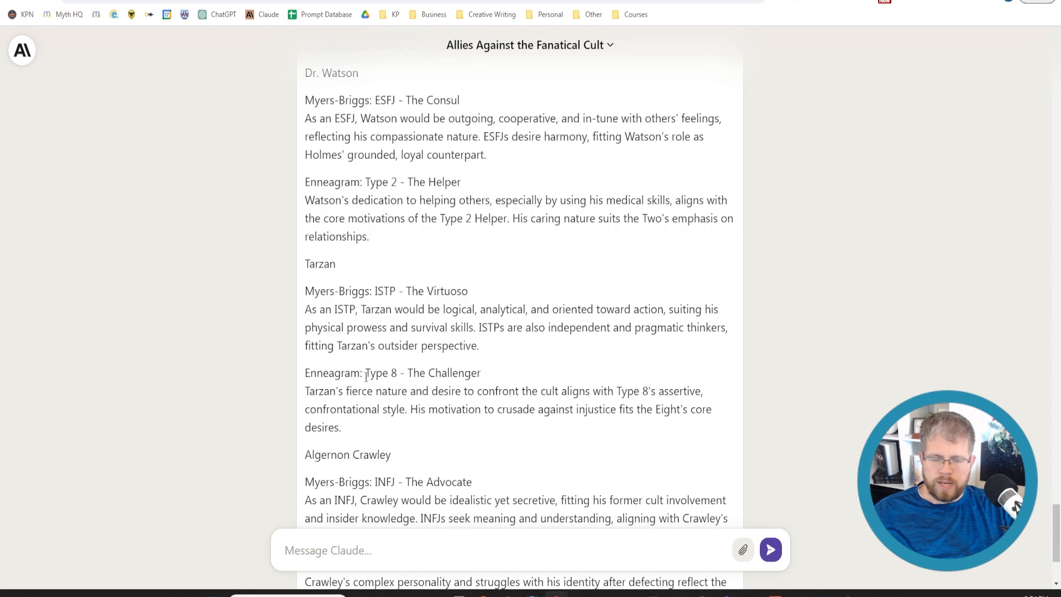
scroll(422, 448, "up", 7)
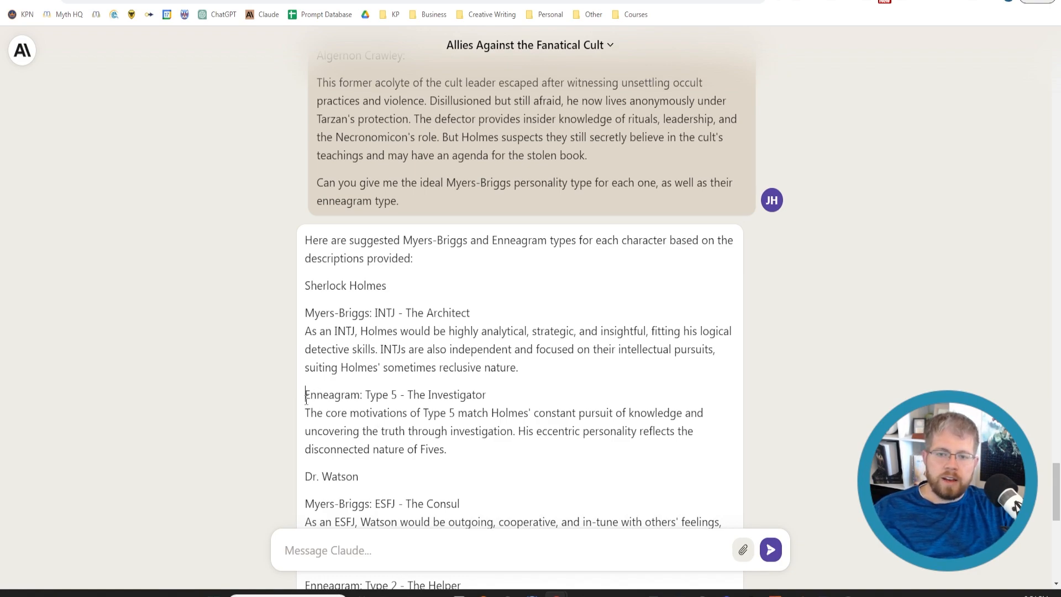
left_click_drag(306, 398, 365, 399)
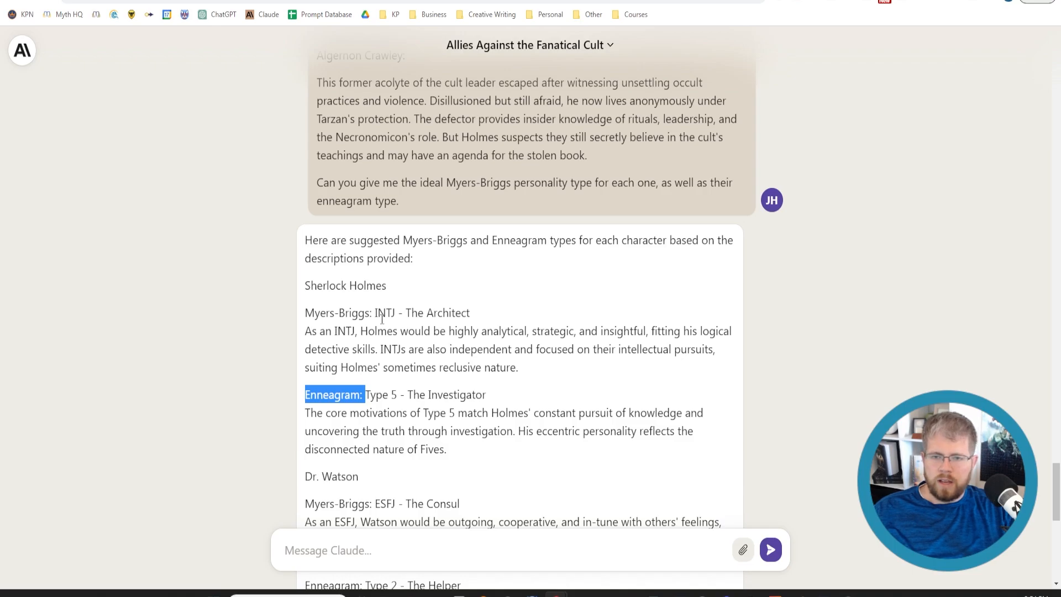
scroll(359, 482, "down", 6)
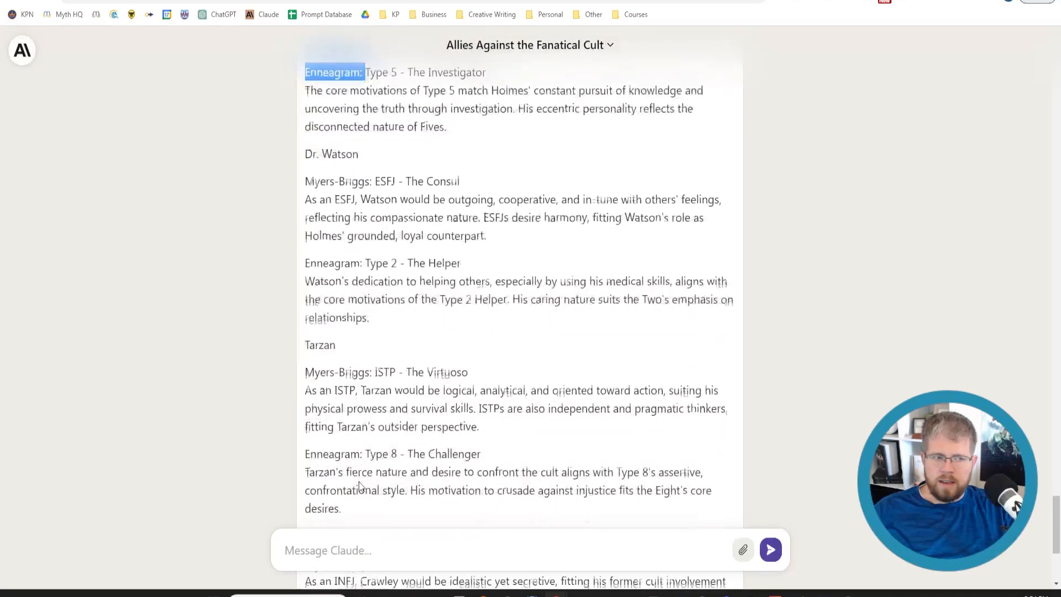
scroll(359, 482, "up", 3)
scroll(407, 239, "up", 3)
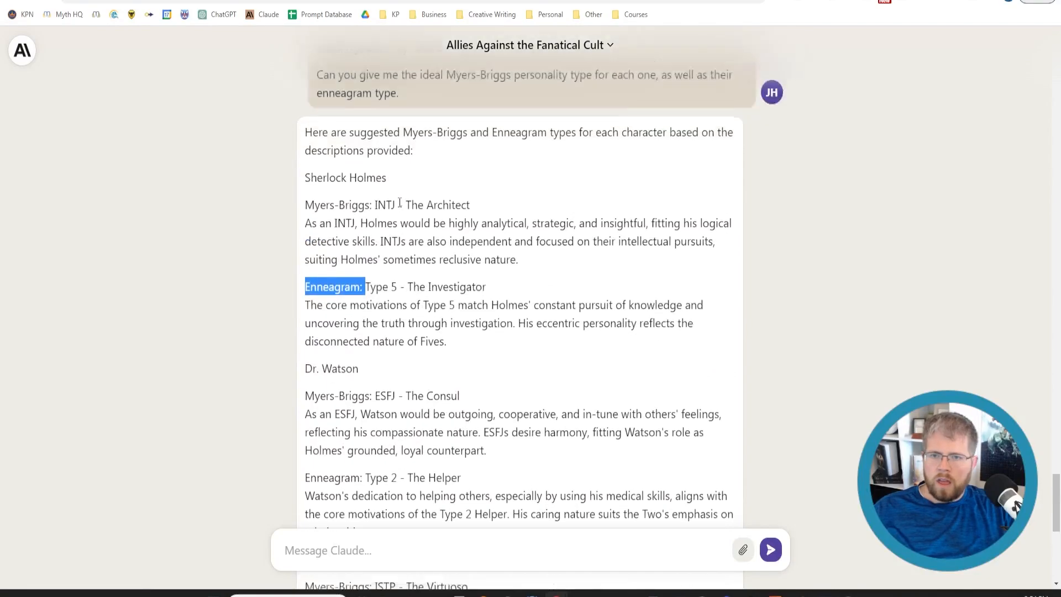
Append "This character has a Myers-Briggs type of INTJ, as well as a Enneagram type of" to Sherlock Holmes's description in Atticus
left_click_drag(375, 309, 395, 312)
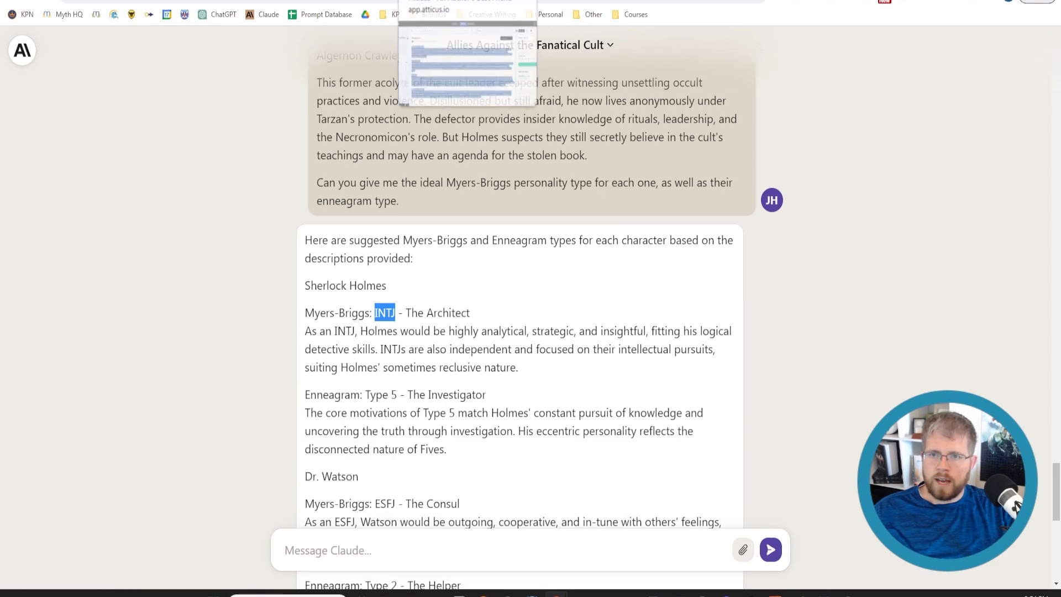
left_click(428, 0)
left_click(296, 259)
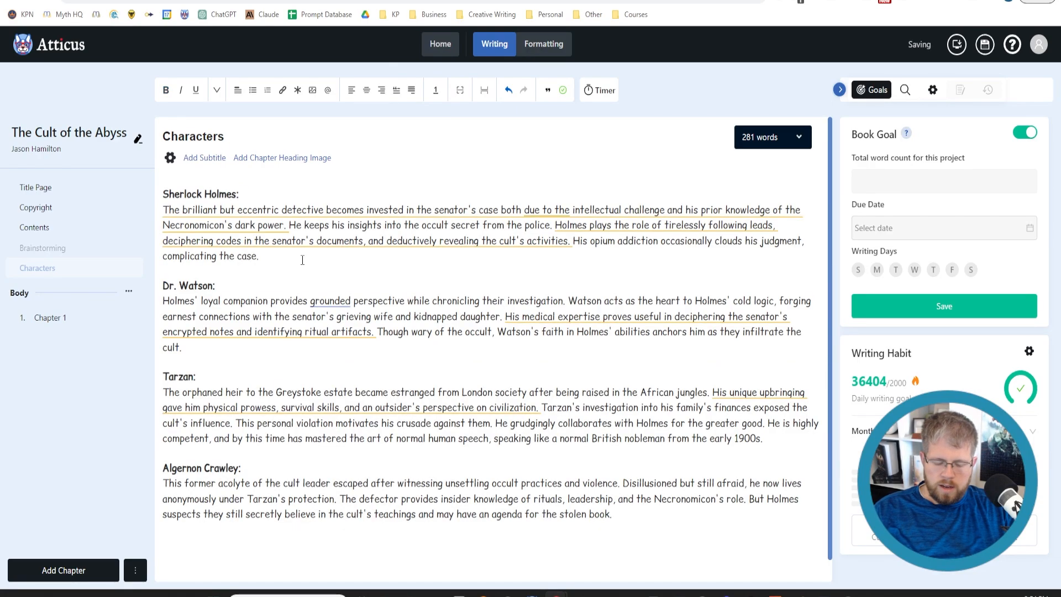
type("This character ha")
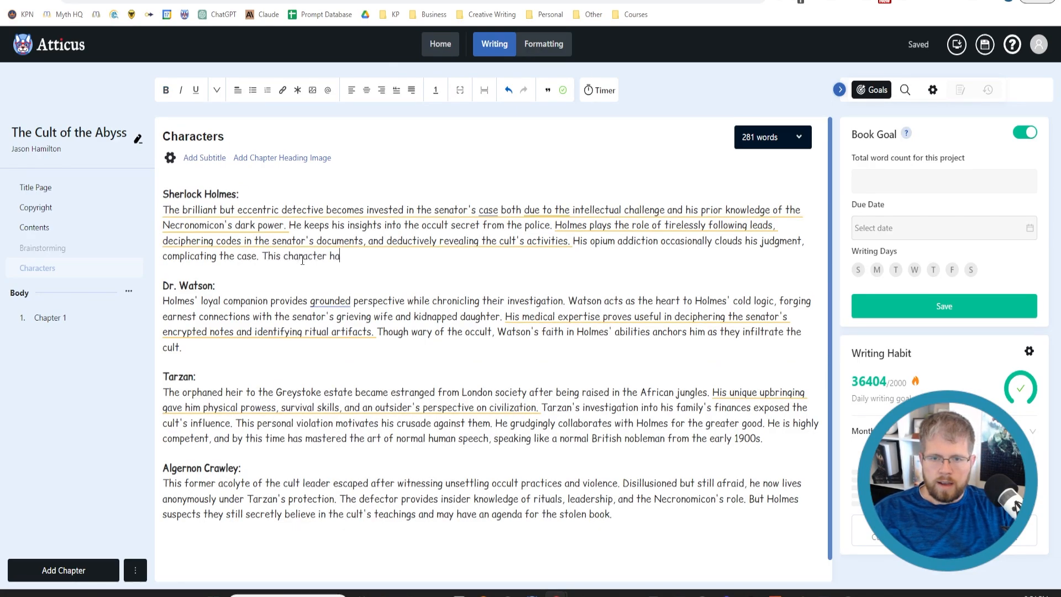
type("s a Myers-")
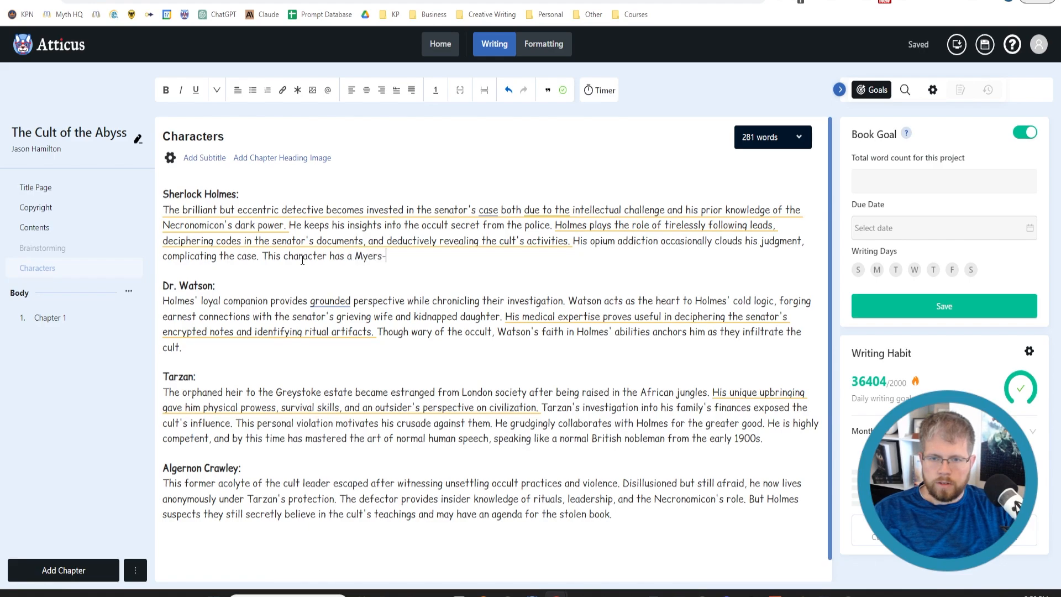
type("Briggs ")
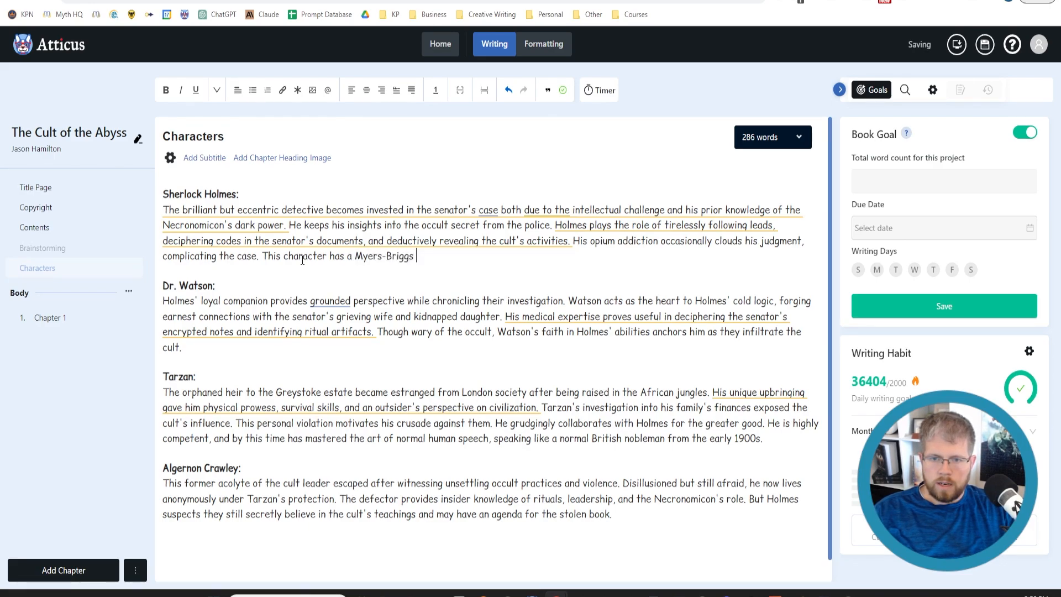
type("type of INTJ")
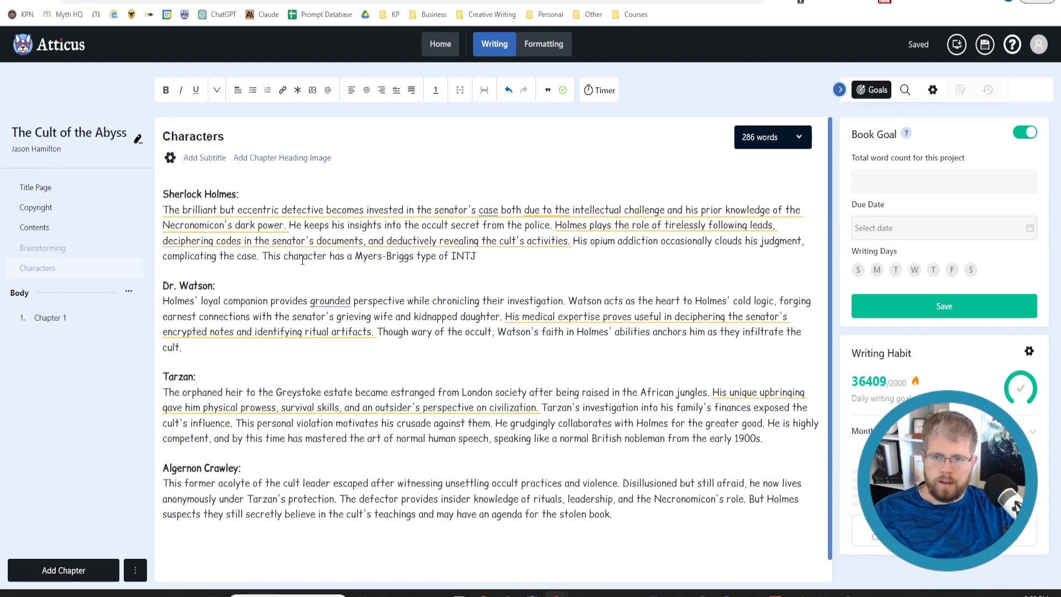
type(", as well")
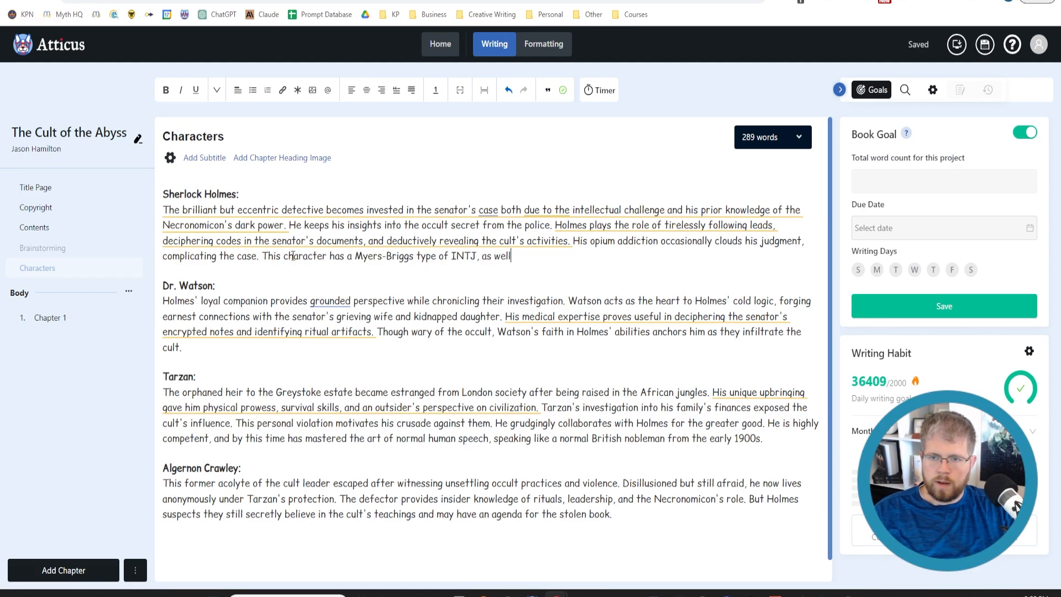
type(" as a Enne")
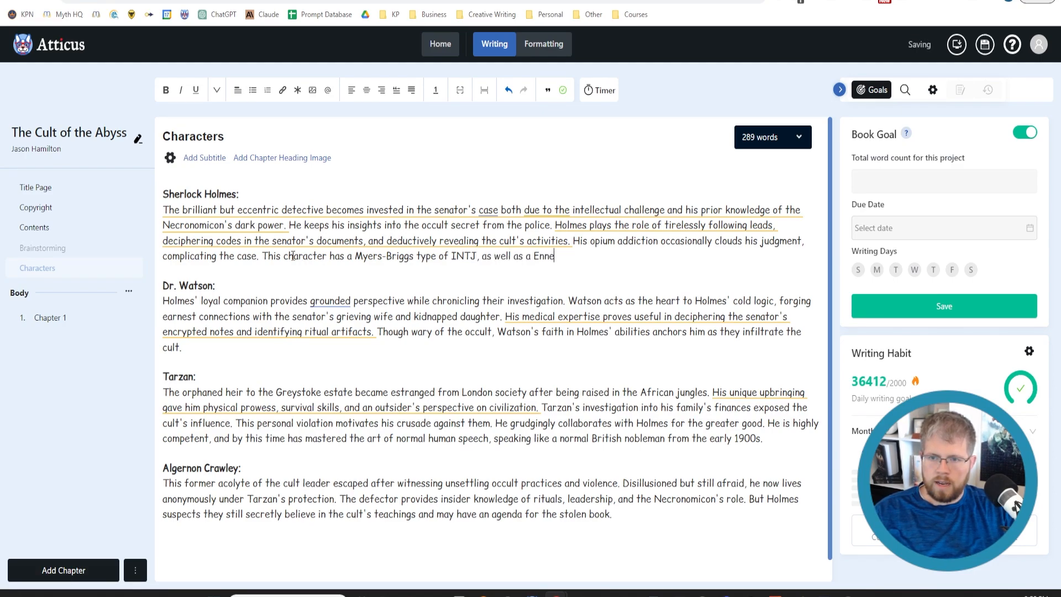
type("agram ")
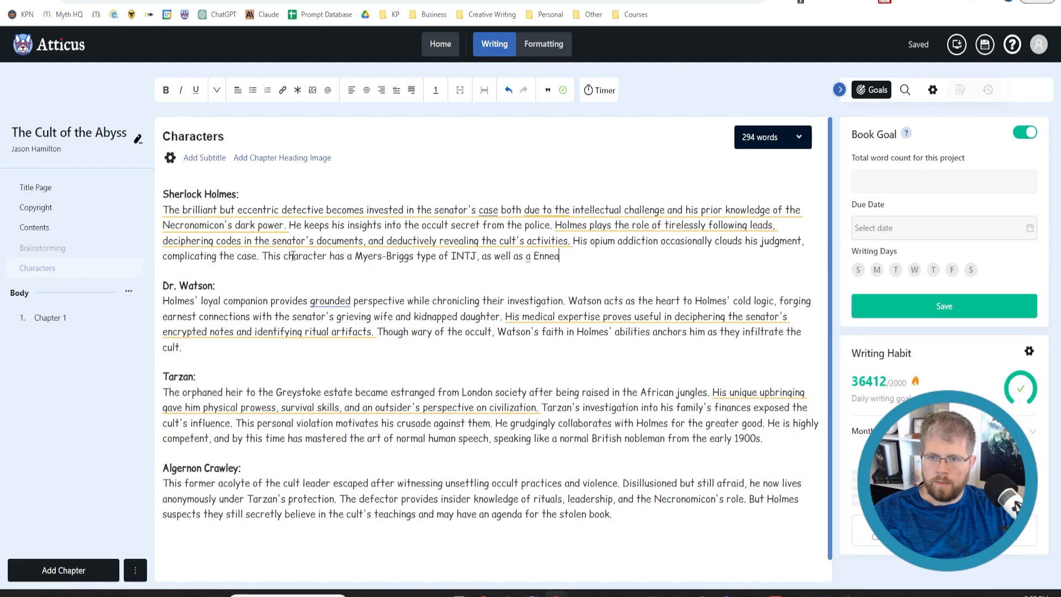
type("type of")
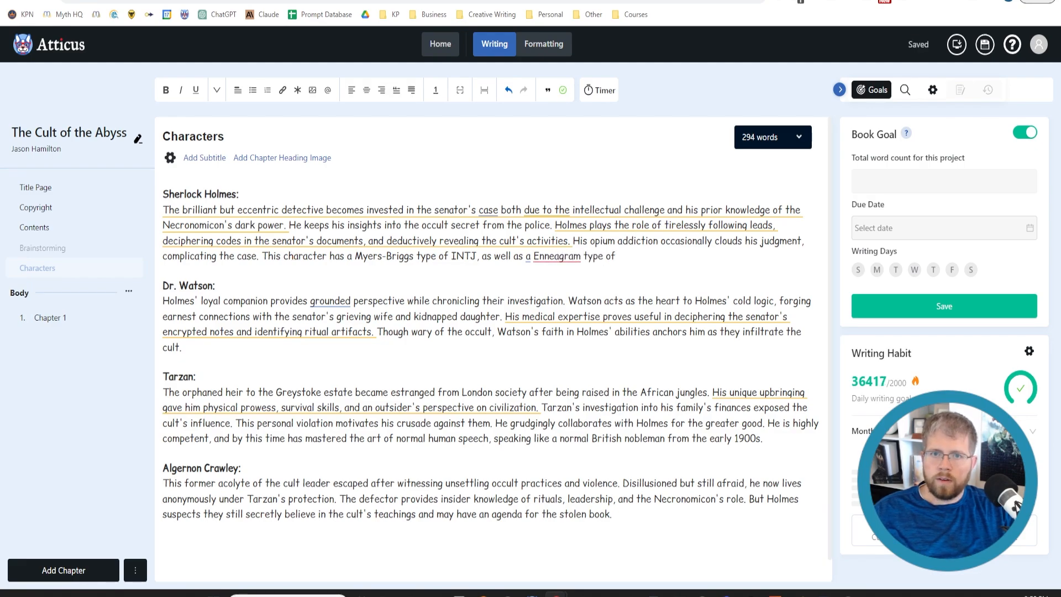
Complete the Holmes sentence with "5 - The Investigator." copied from Claude's reply, and remove the extra blank lines below it
left_click(282, 0)
left_click_drag(391, 396, 489, 399)
key("ctrl+c")
left_click(166, 0)
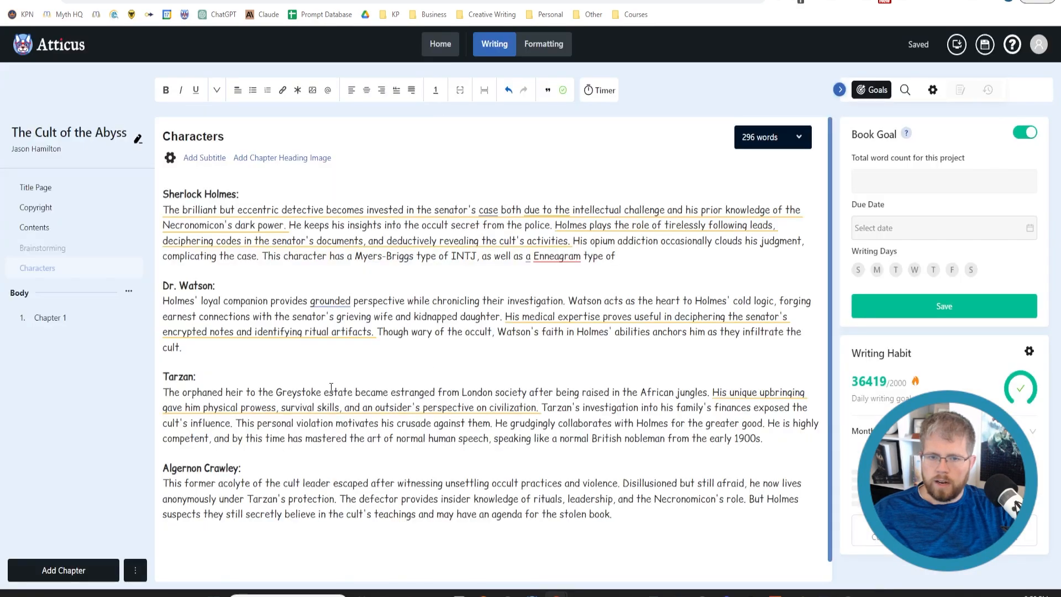
key("ctrl+v")
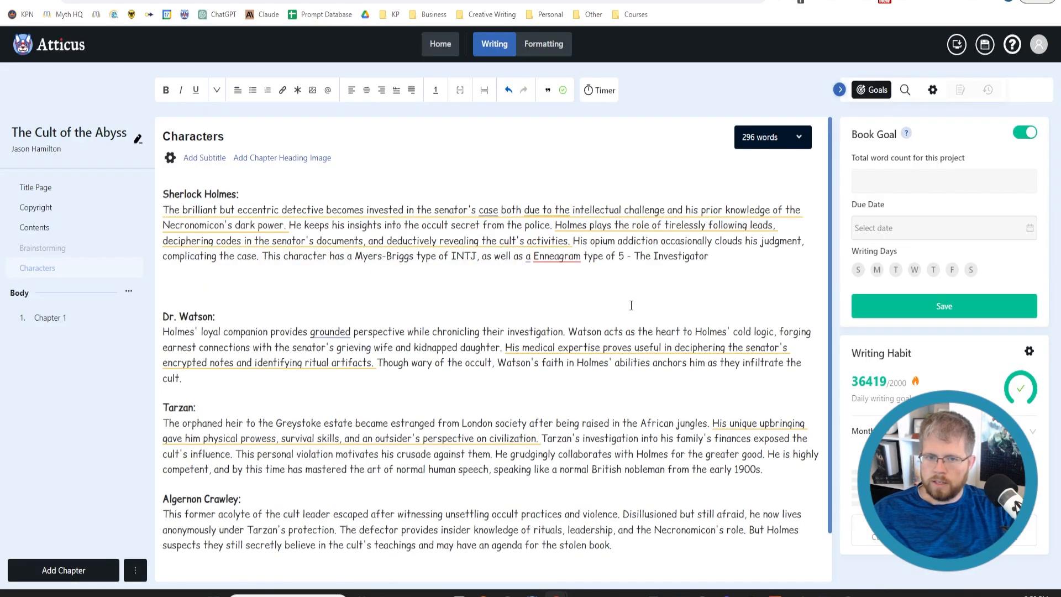
key("BackSpace")
key("BackSpace")
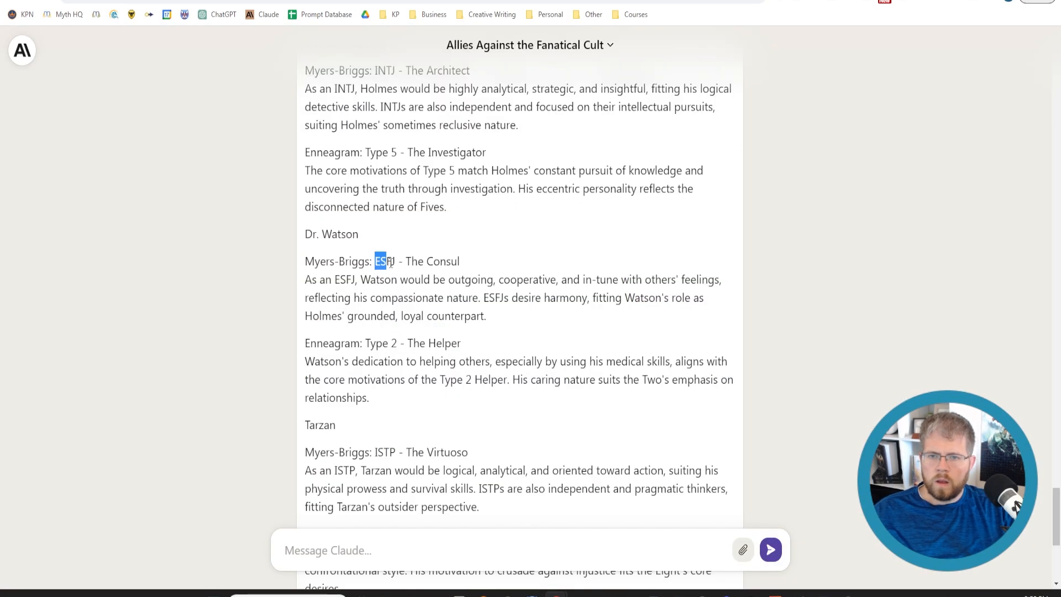
Add matching sentences with Claude's suggested Myers-Briggs and Enneagram types to the Dr. Watson, Tarzan and Algernon Crawley descriptions
left_click_drag(362, 341, 472, 342)
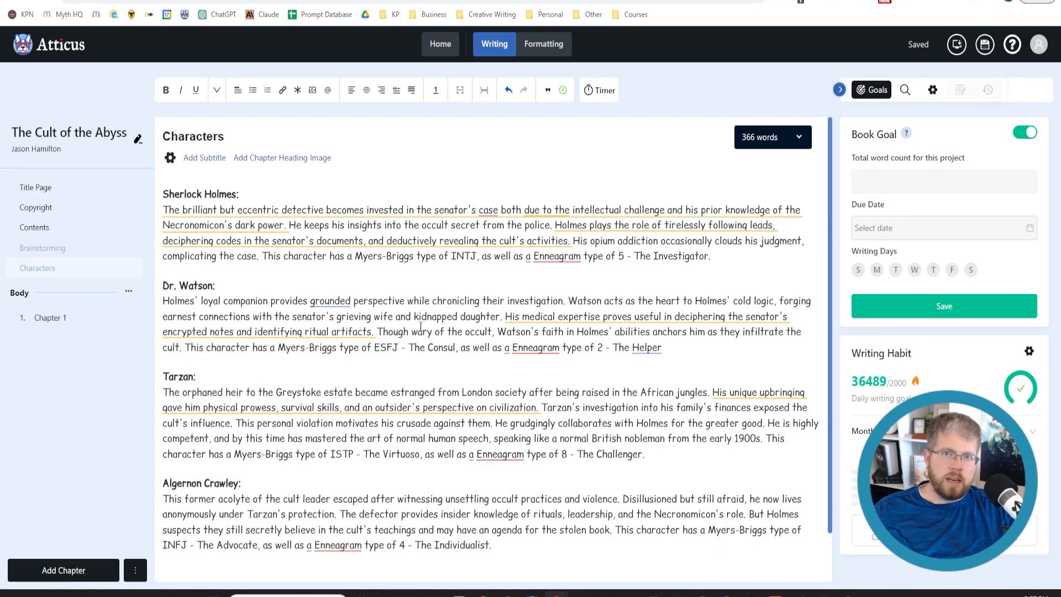
Send Claude the message "Can you give me a few lines of information about how each character speaks as well."
left_click(172, 1)
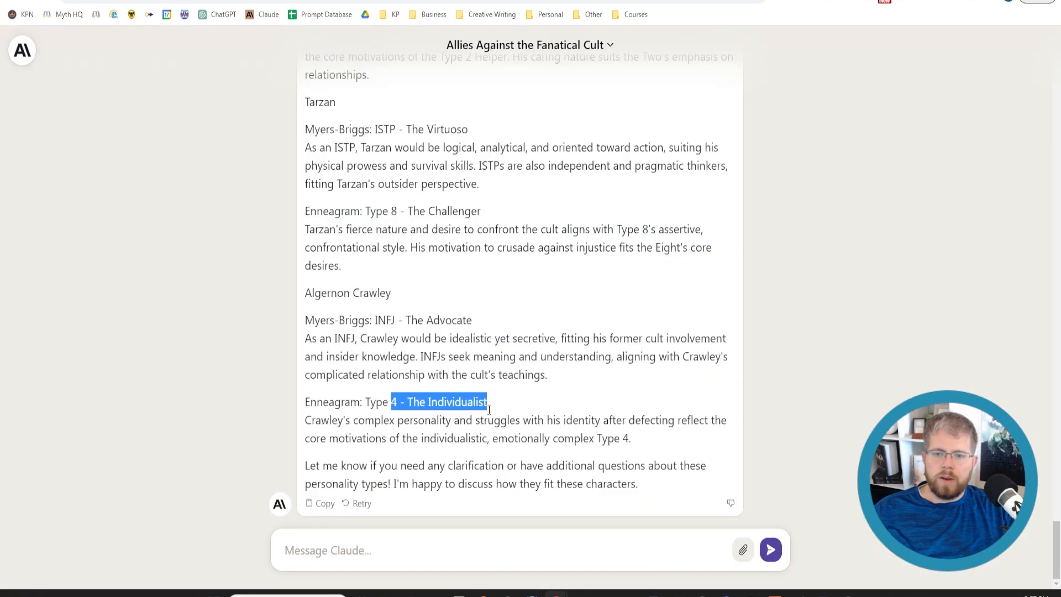
left_click(384, 562)
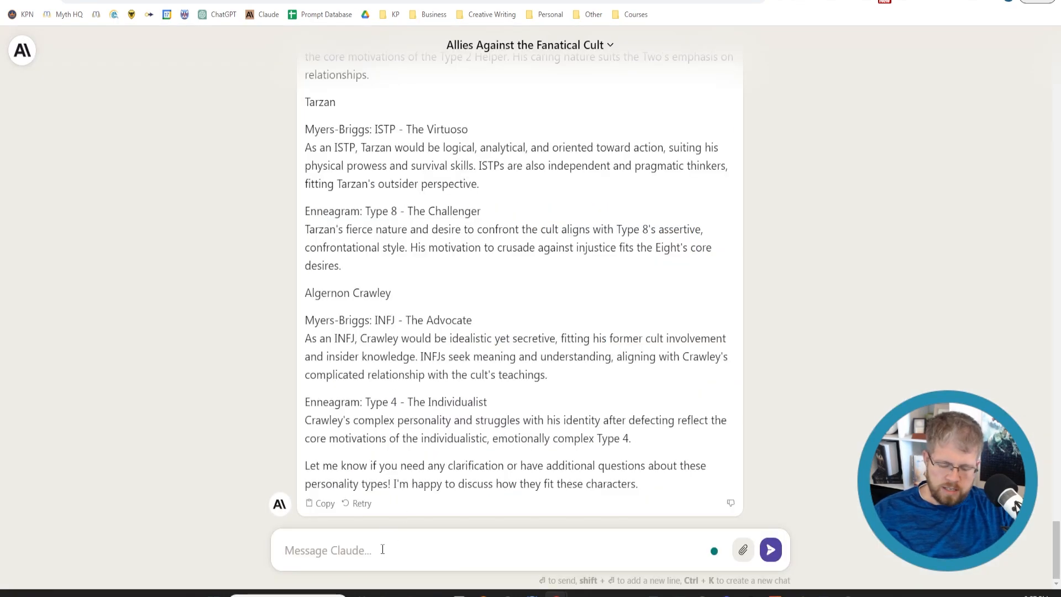
type("Can you give me")
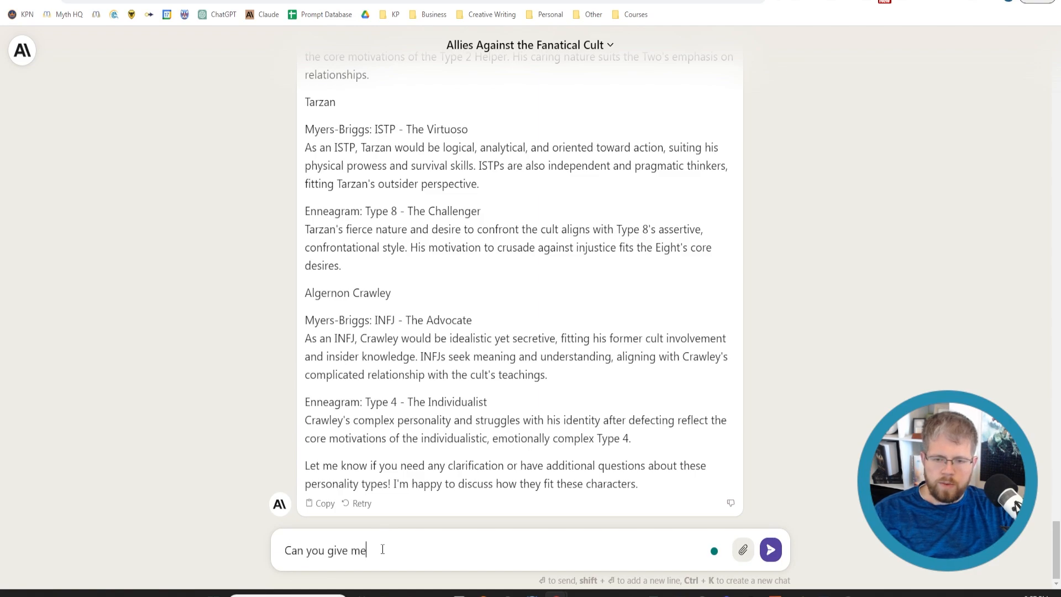
type(" a few lin")
type("es of infor")
type("bout an")
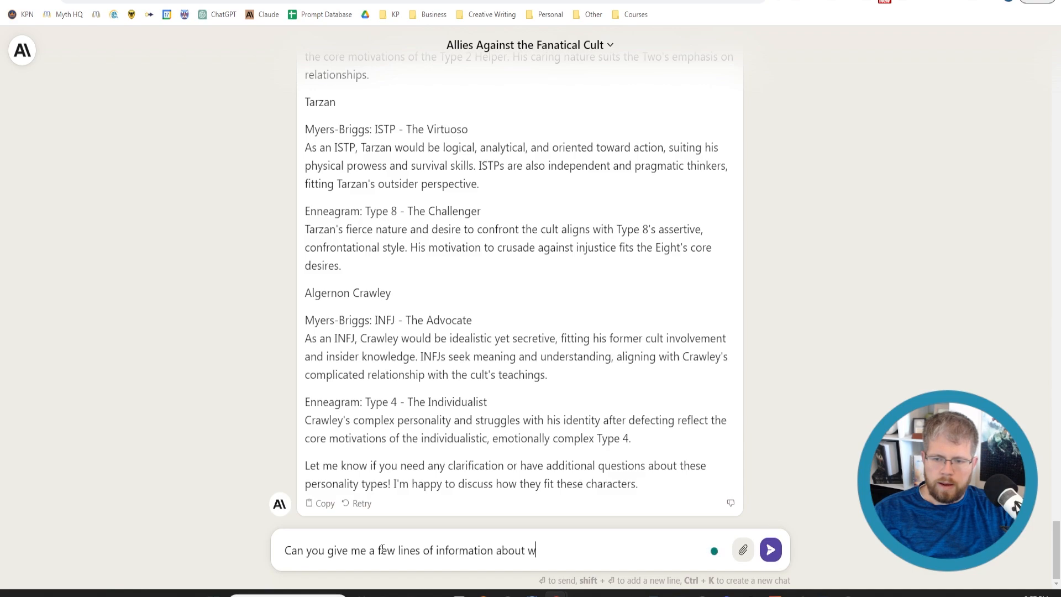
key("BackSpace")
key("BackSpace")
type("how each cha")
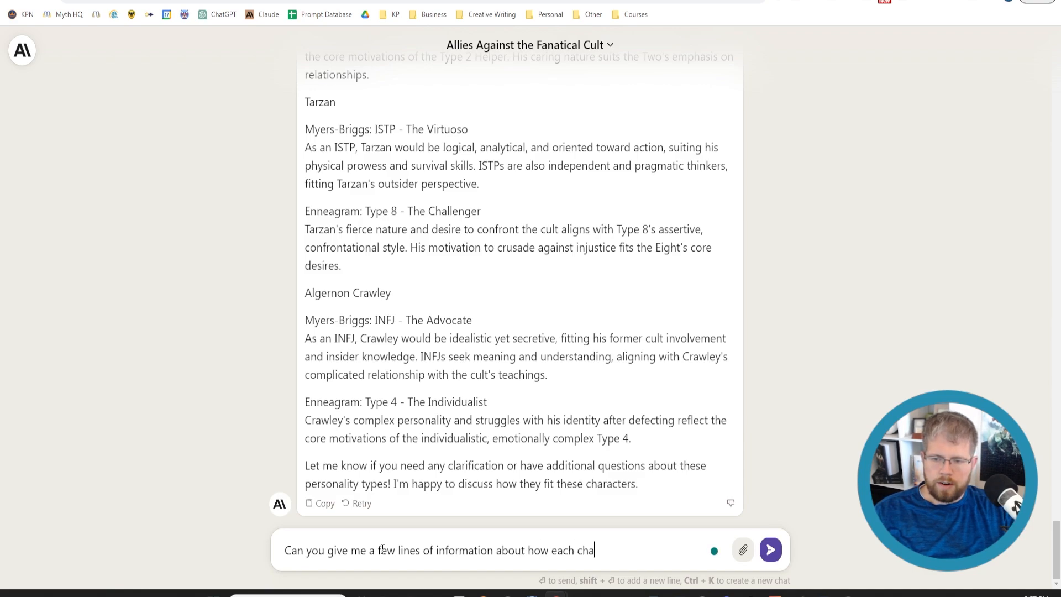
type("racter speaks as well.")
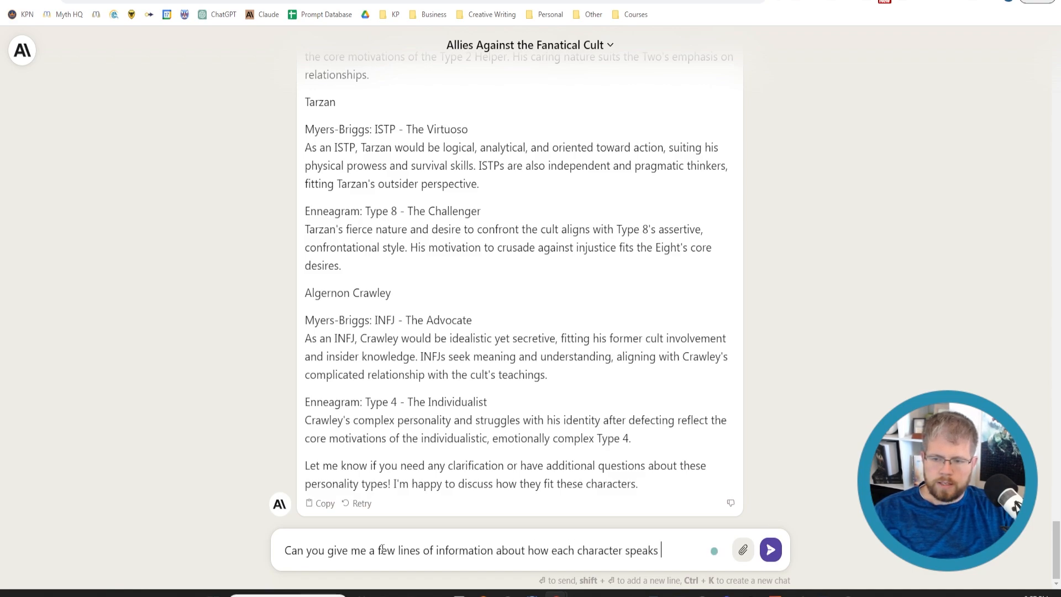
key("Return")
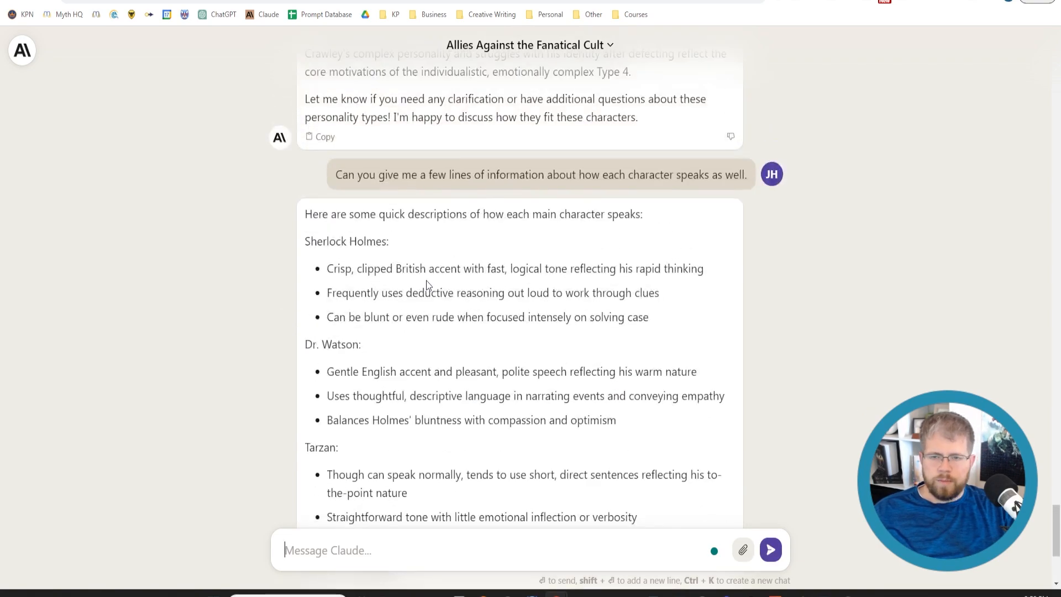
Review the speech descriptions and begin a reply to Claude: "Try again, and focus specifically on the structure of their language"
left_click_drag(329, 273, 708, 271)
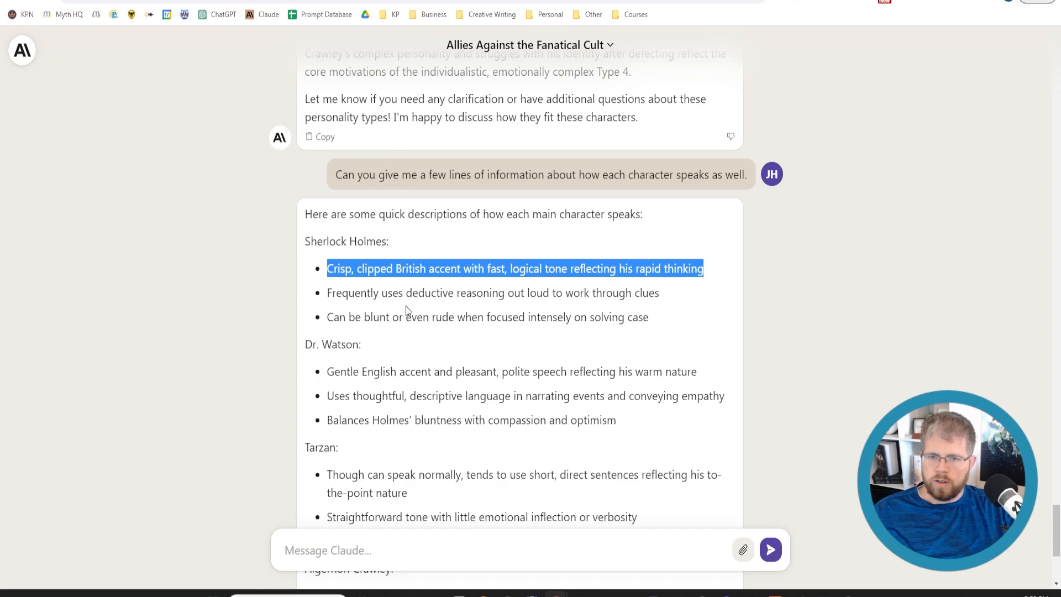
left_click_drag(329, 292, 661, 294)
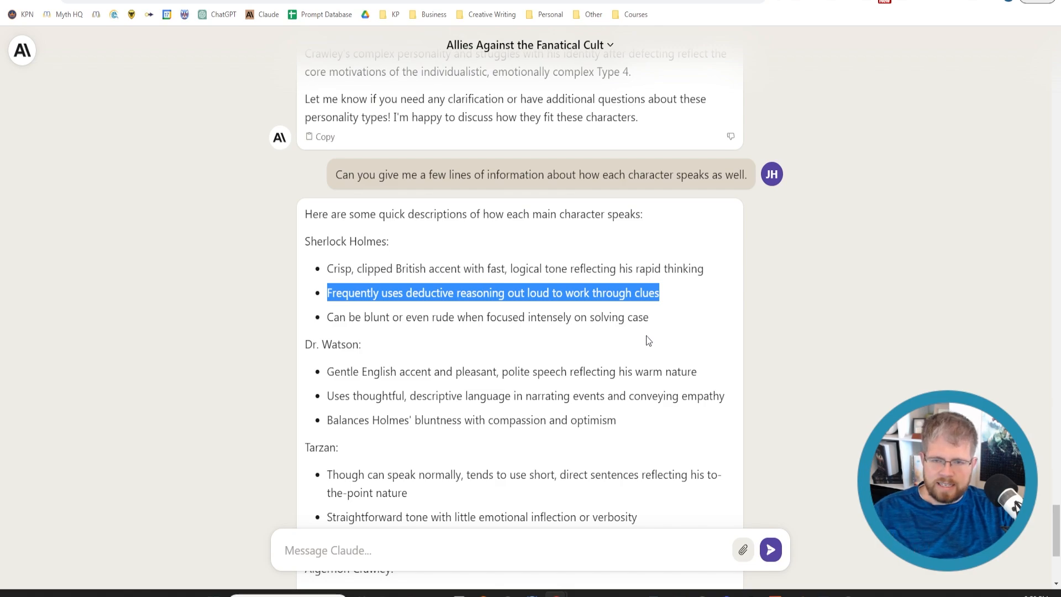
scroll(640, 334, "down", 4)
left_click(448, 552)
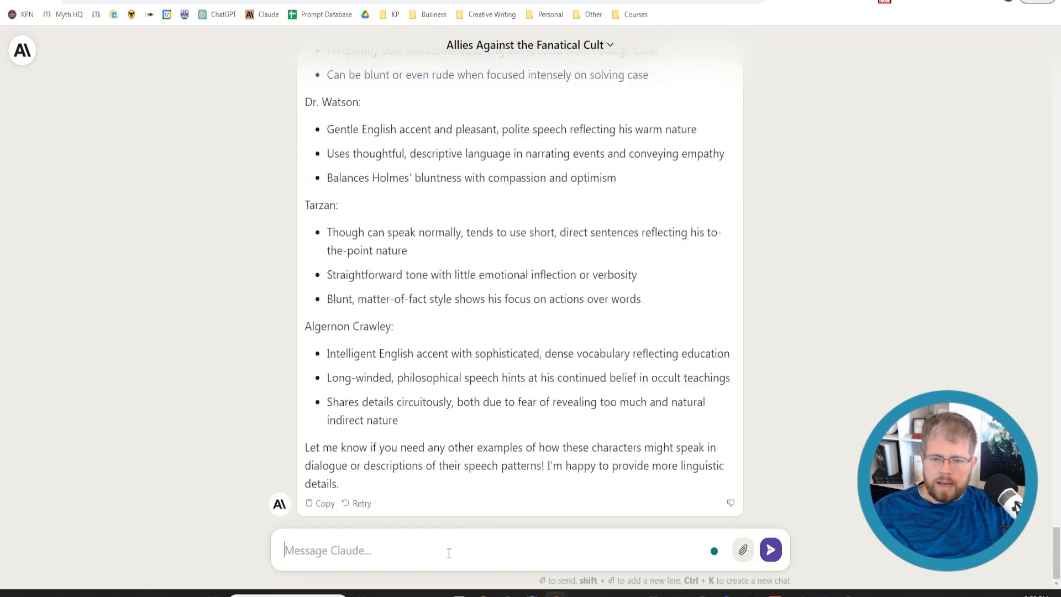
type("Try again, ")
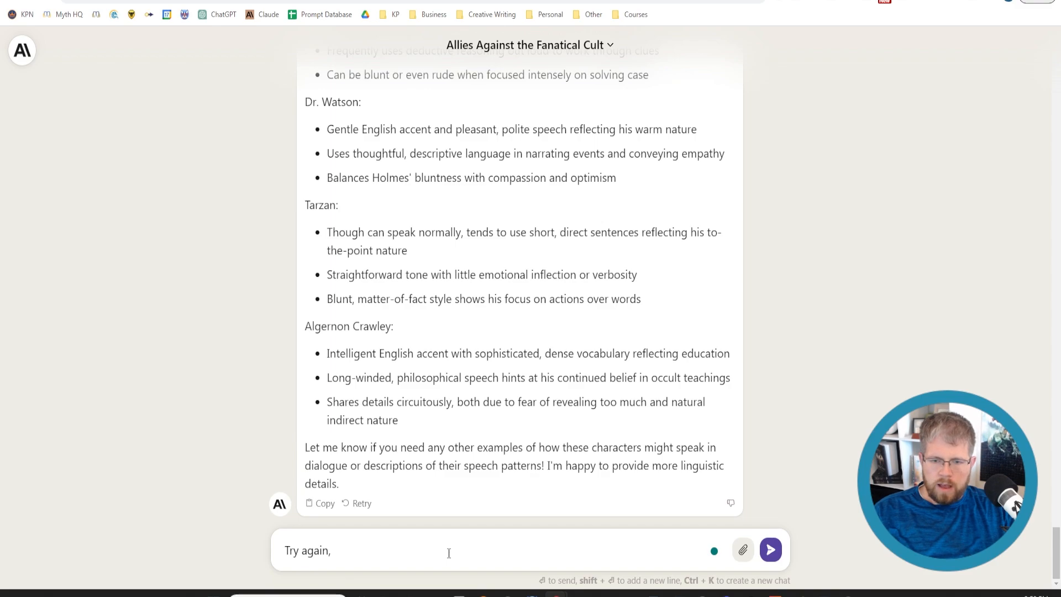
type("band focus")
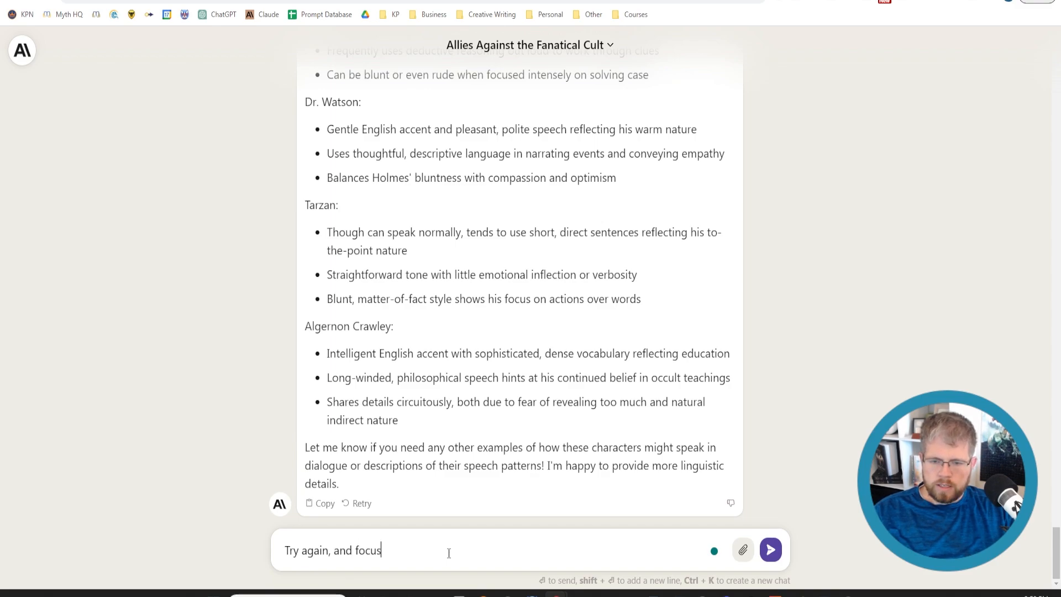
type(" specifically on the ")
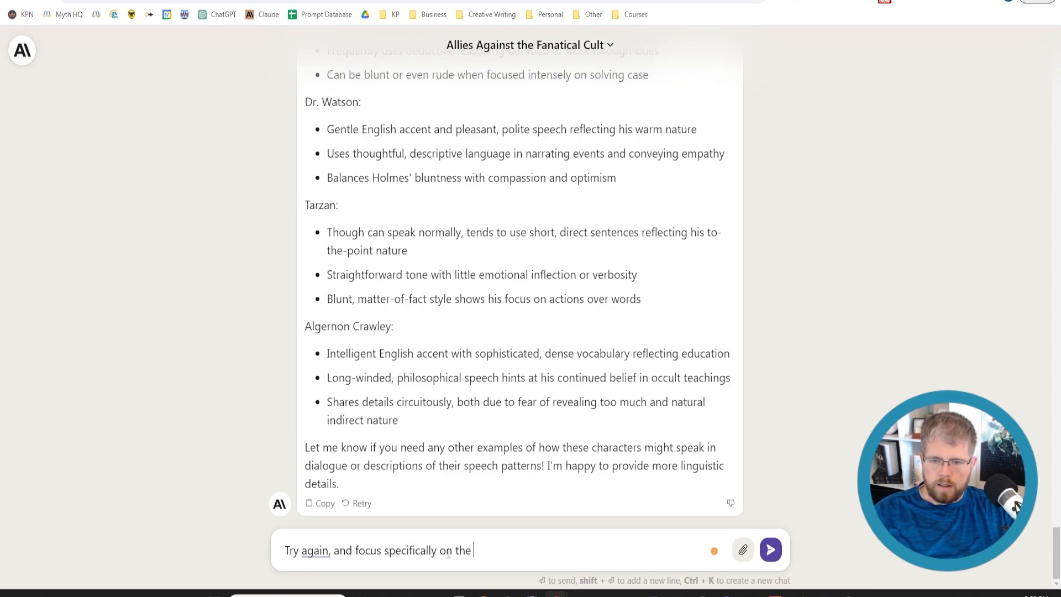
type("structure")
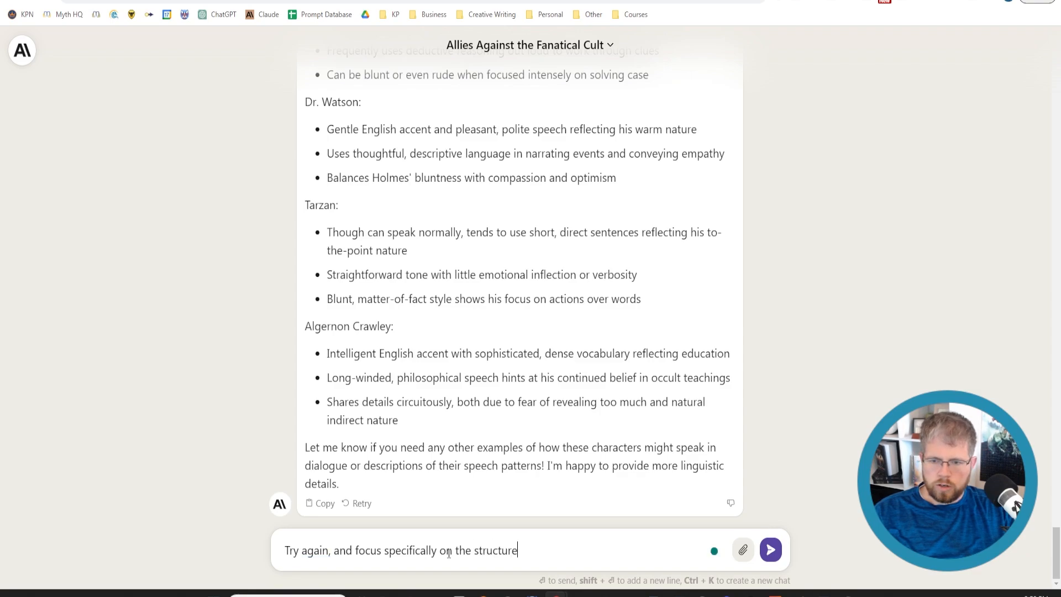
type(" of their language")
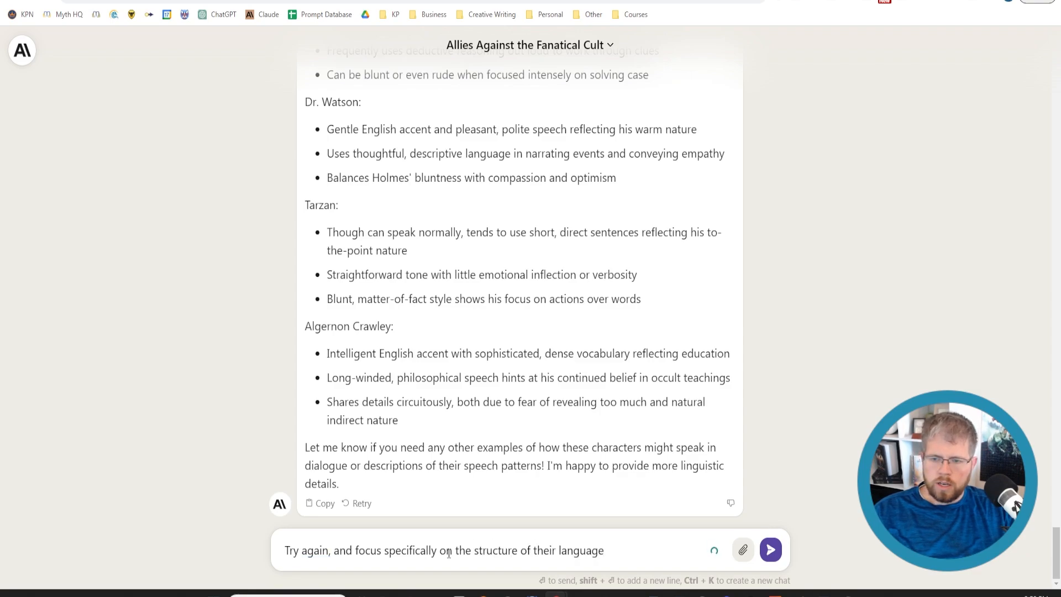
type(", such as their ")
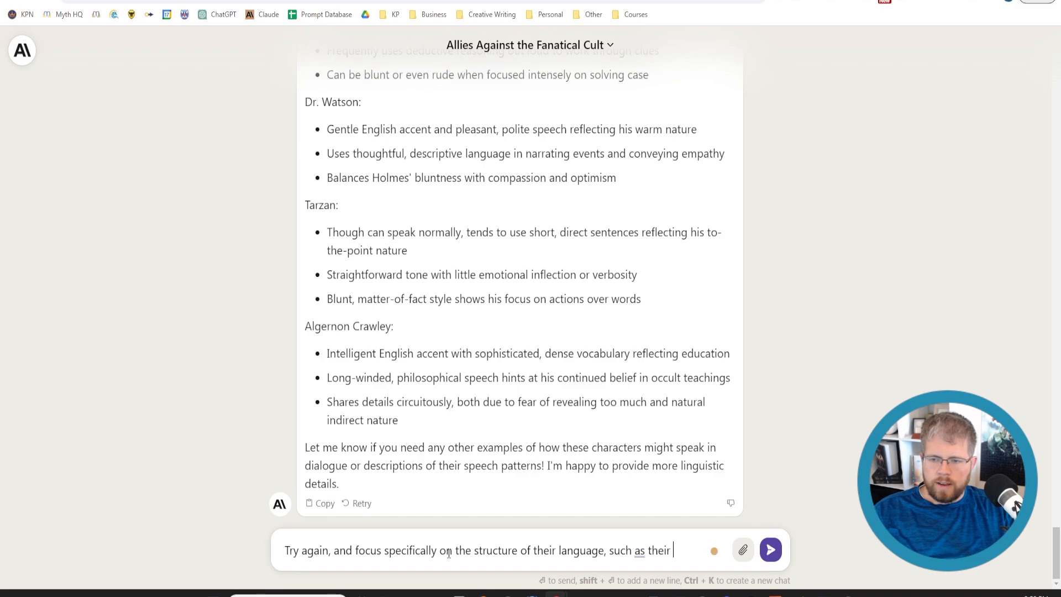
type("cadence, gramamtic")
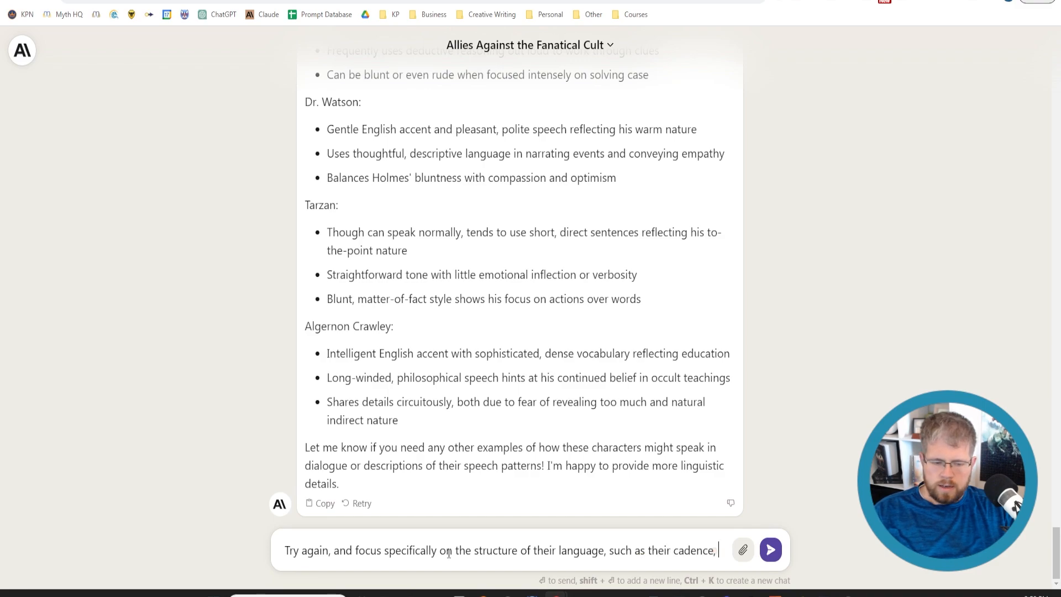
Complete the reply to Claude with ", such as their cadence, grammatical structure, education level of speech, etc." and send it
key("BackSpace")
key("BackSpace")
key("BackSpace")
key("BackSpace")
key("BackSpace")
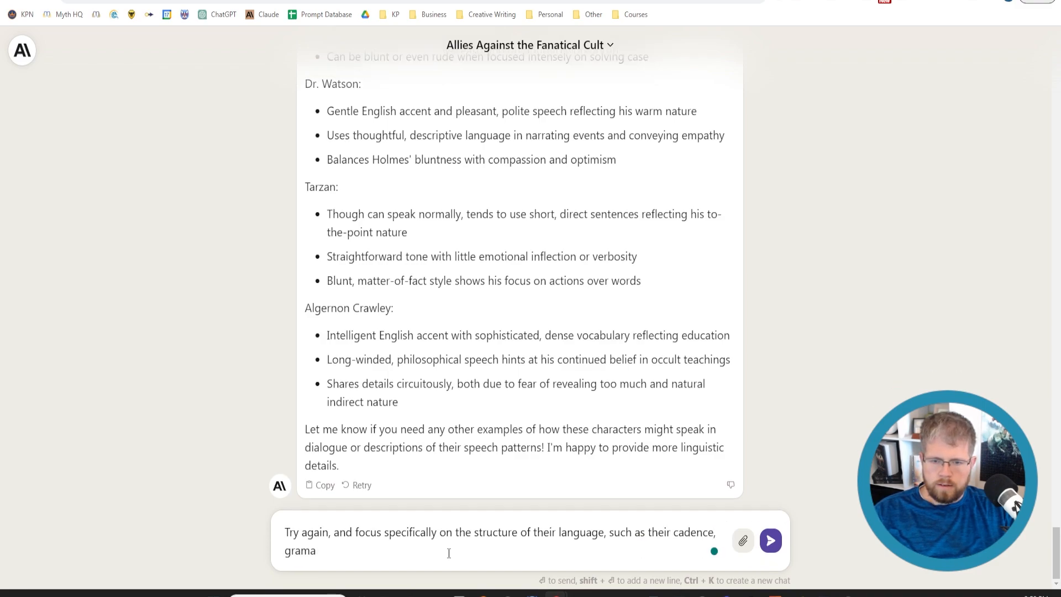
type("matical structure,")
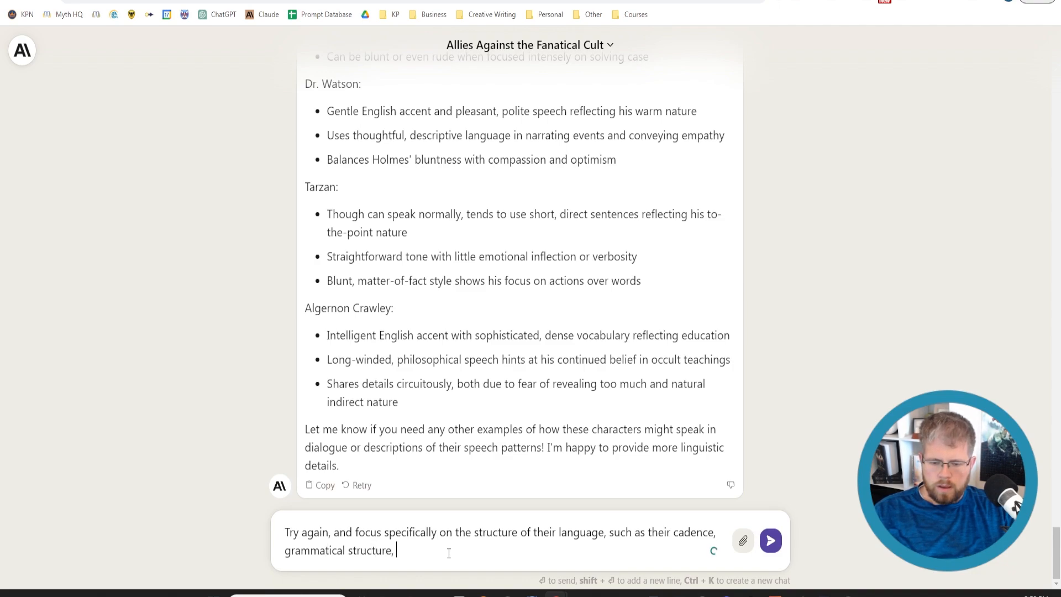
type(" ea")
key("BackSpace")
type("ducation level of ")
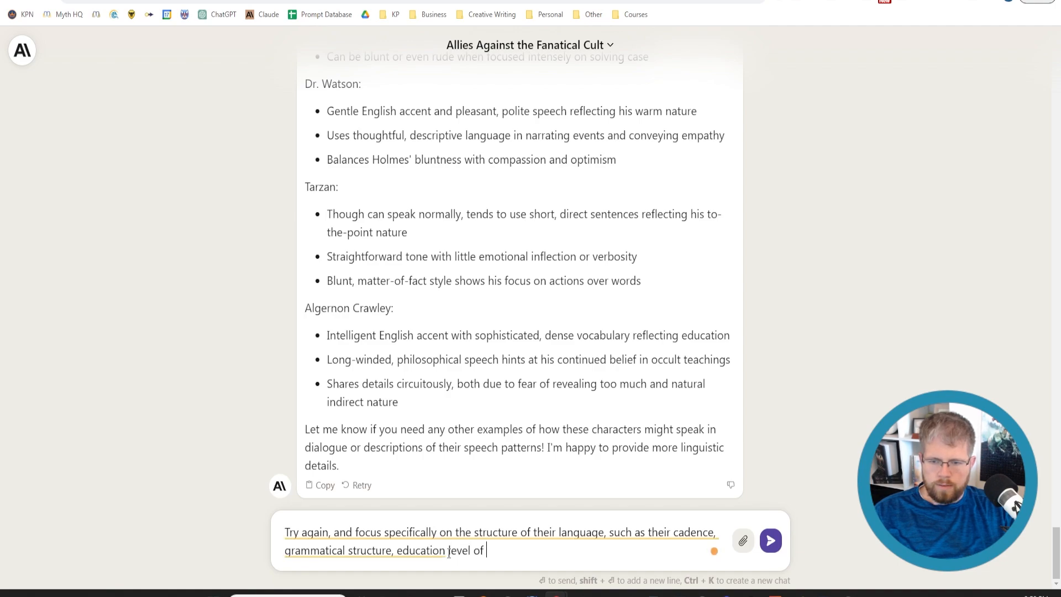
type("speech, ")
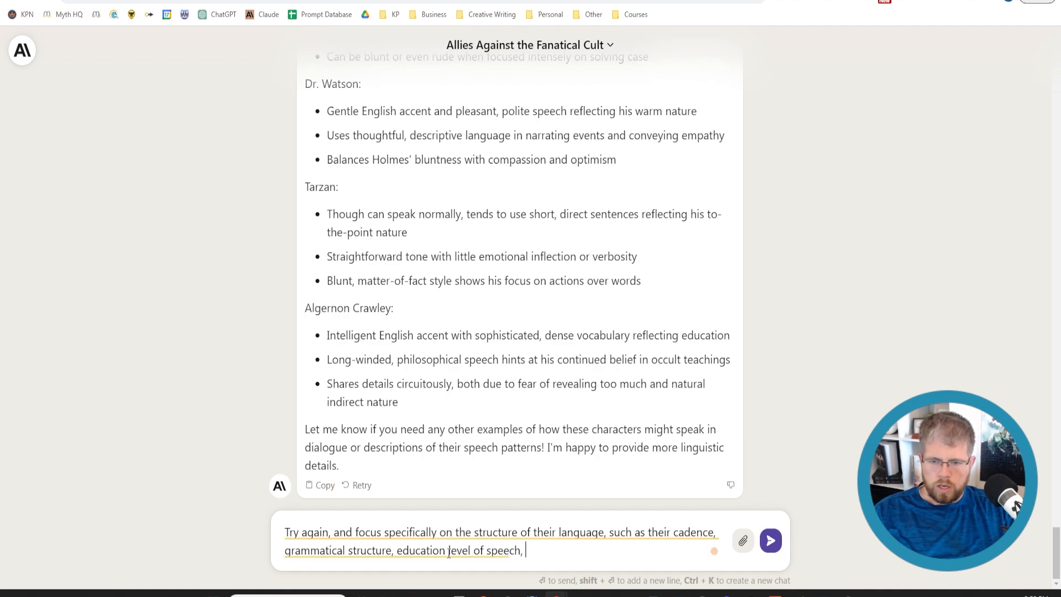
type("etc.")
key("Return")
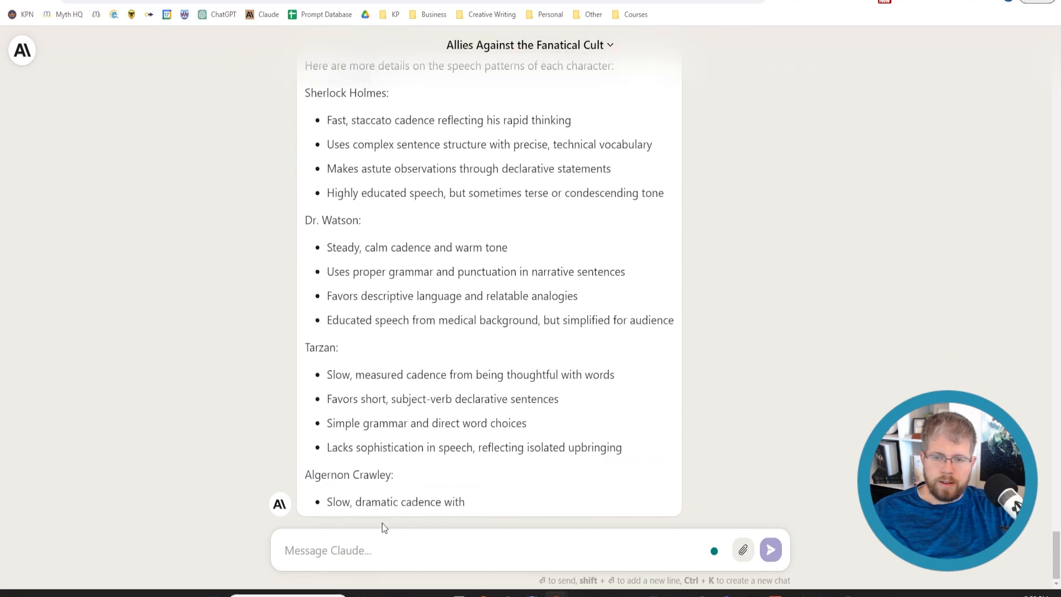
Read Claude's new speech-pattern descriptions for each character and compare them with its earlier set
scroll(506, 423, "up", 3)
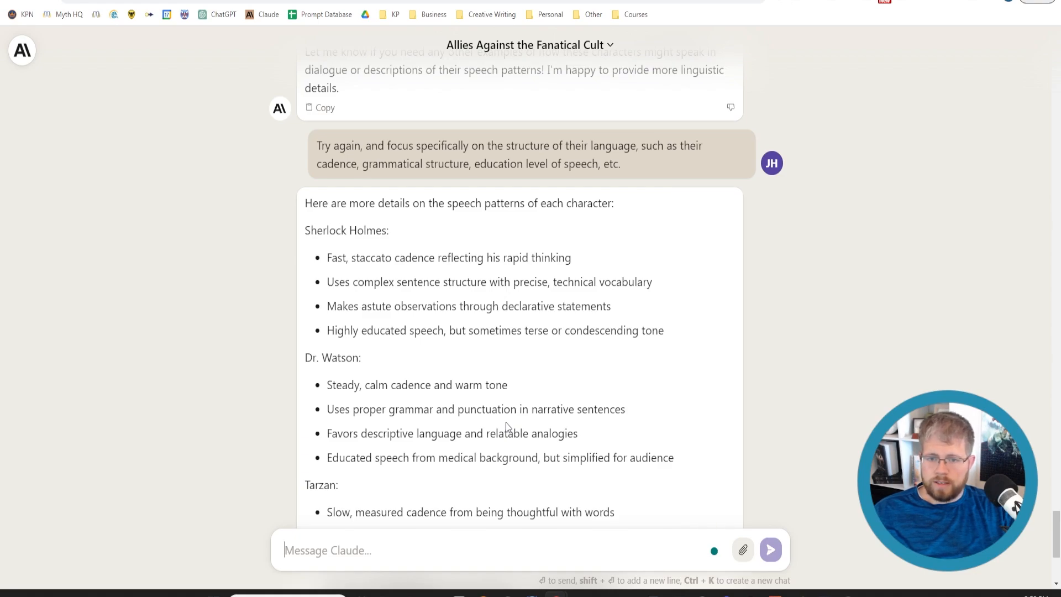
scroll(506, 422, "down", 3)
scroll(494, 438, "up", 2)
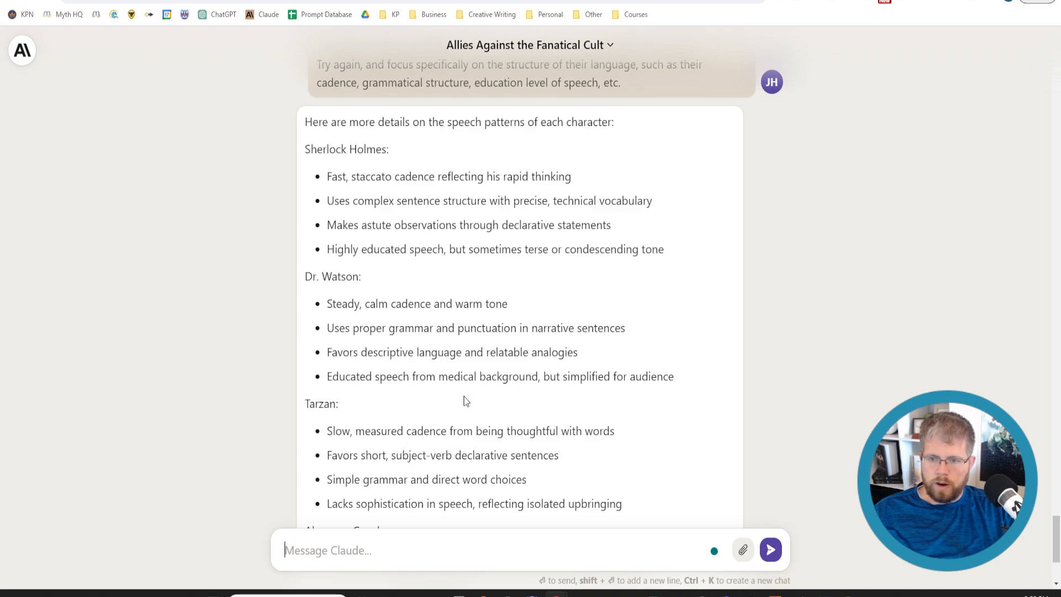
scroll(465, 401, "down", 4)
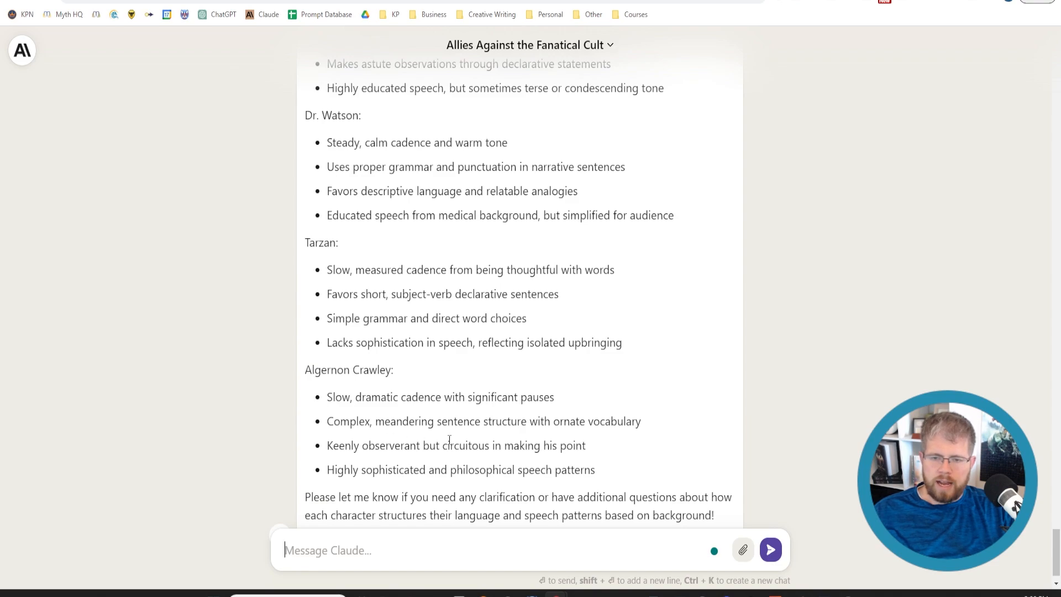
scroll(449, 439, "up", 15)
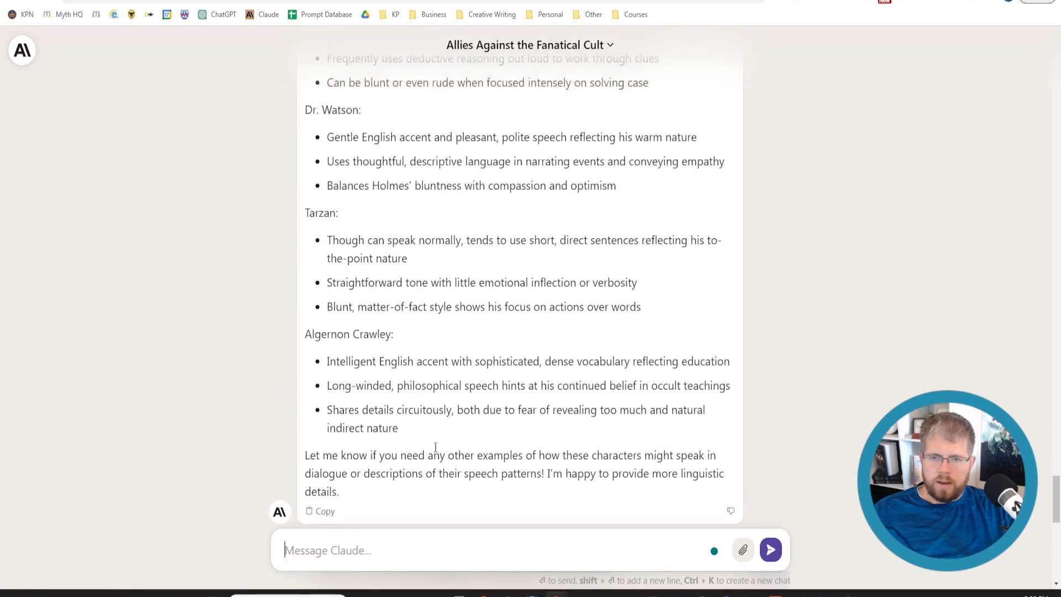
scroll(435, 446, "up", 3)
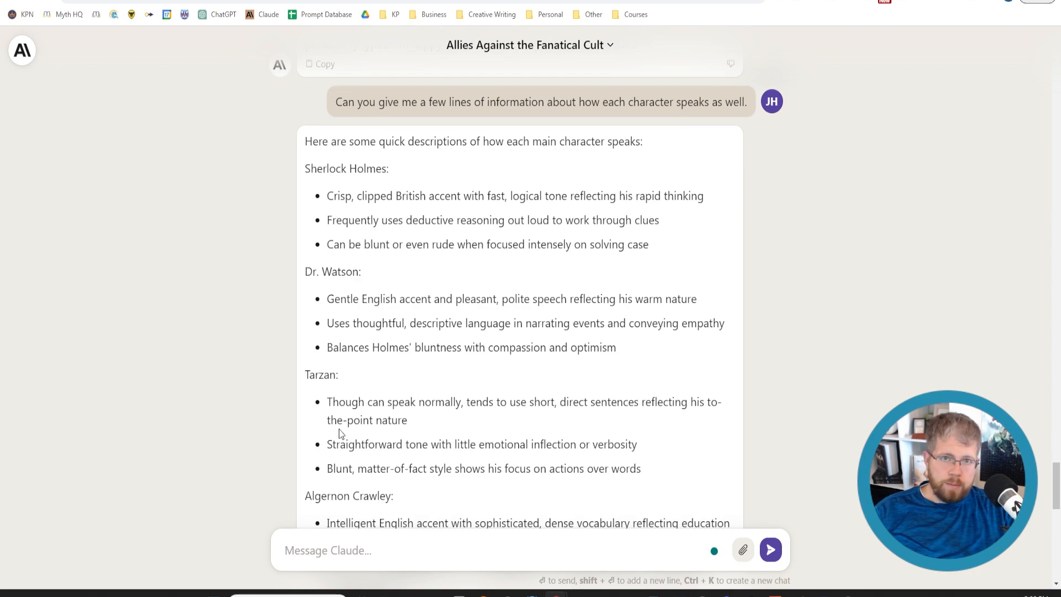
scroll(413, 390, "down", 3)
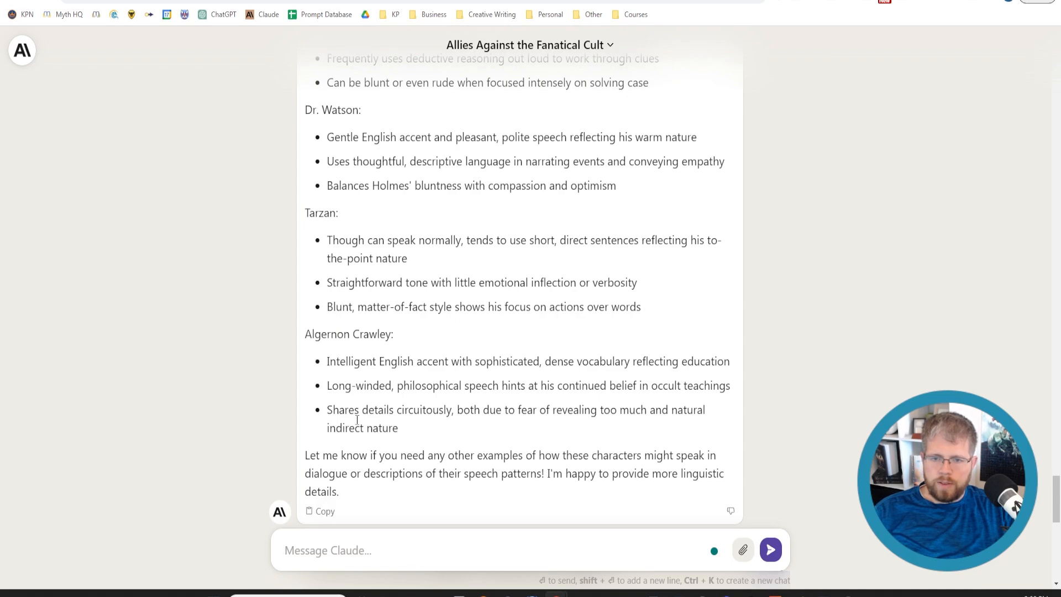
scroll(357, 420, "up", 2)
scroll(357, 420, "down", 13)
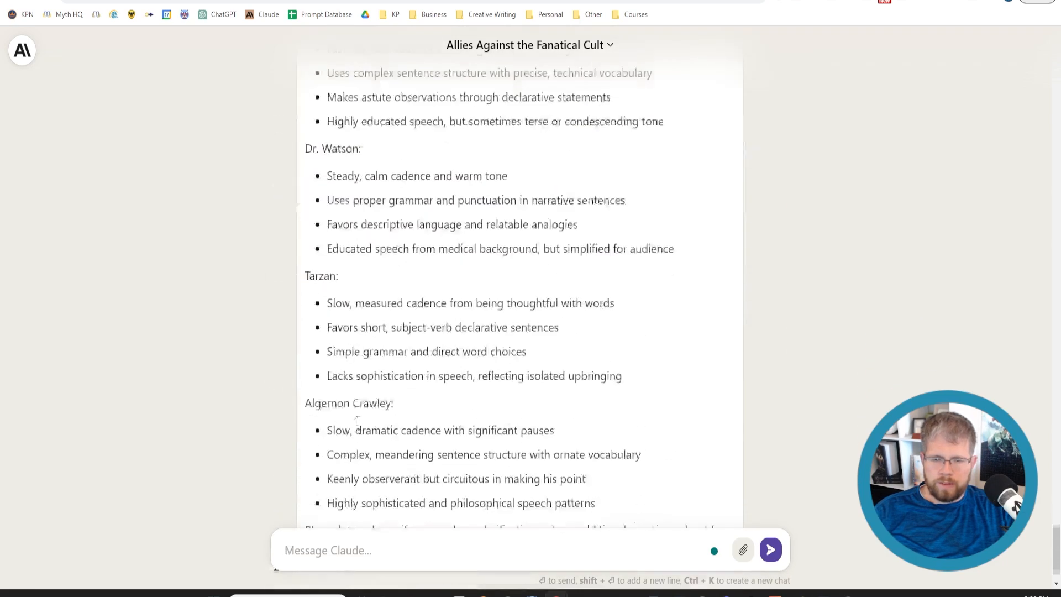
scroll(598, 467, "down", 1)
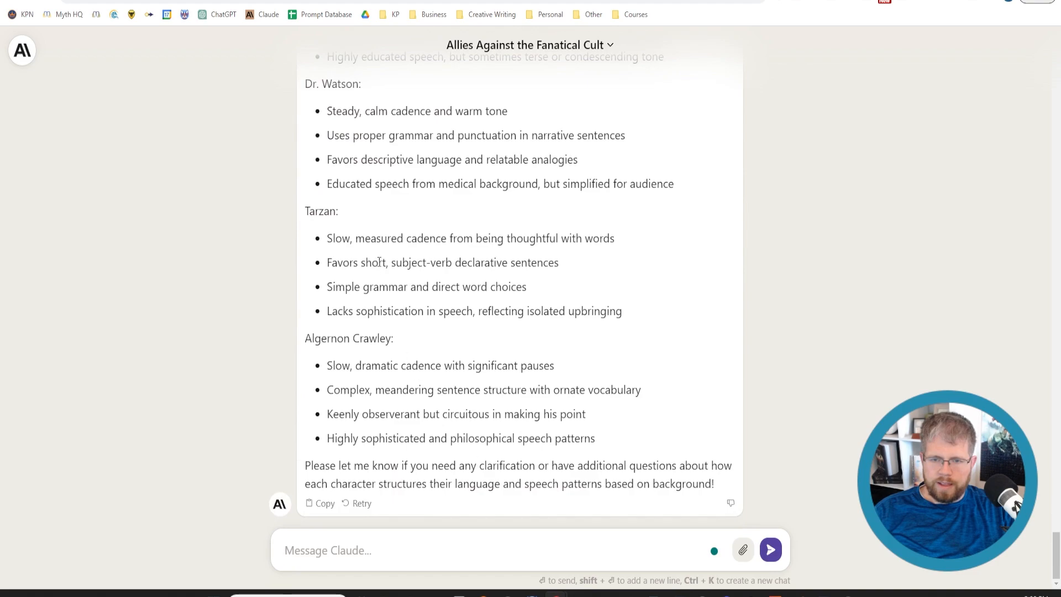
Examine the individual speech-pattern lines for Tarzan and Algernon Crawley, plus the cadence line for Sherlock Holmes
left_click_drag(326, 286, 564, 289)
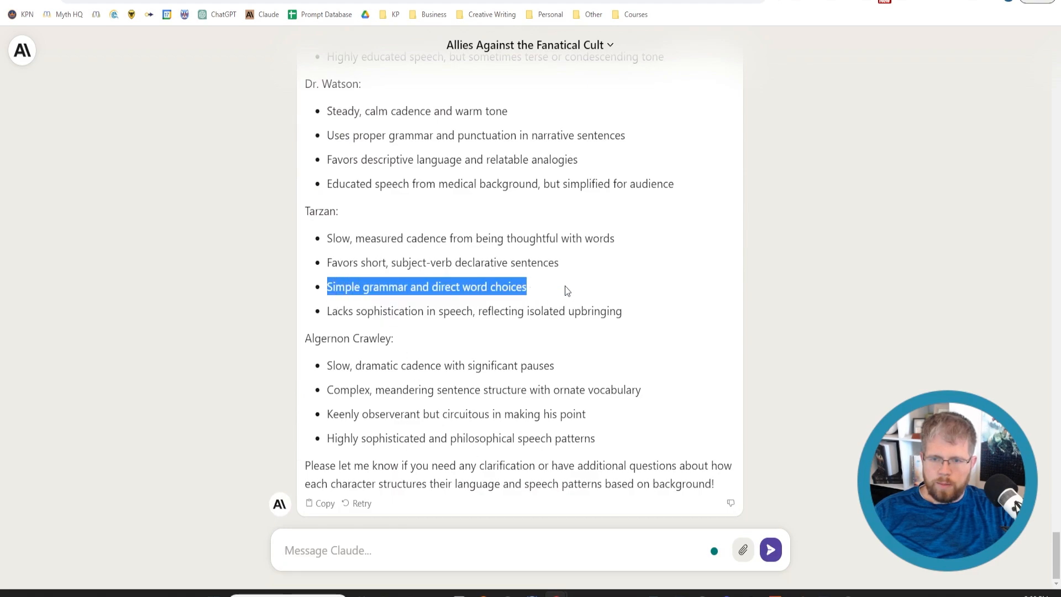
left_click_drag(328, 313, 630, 316)
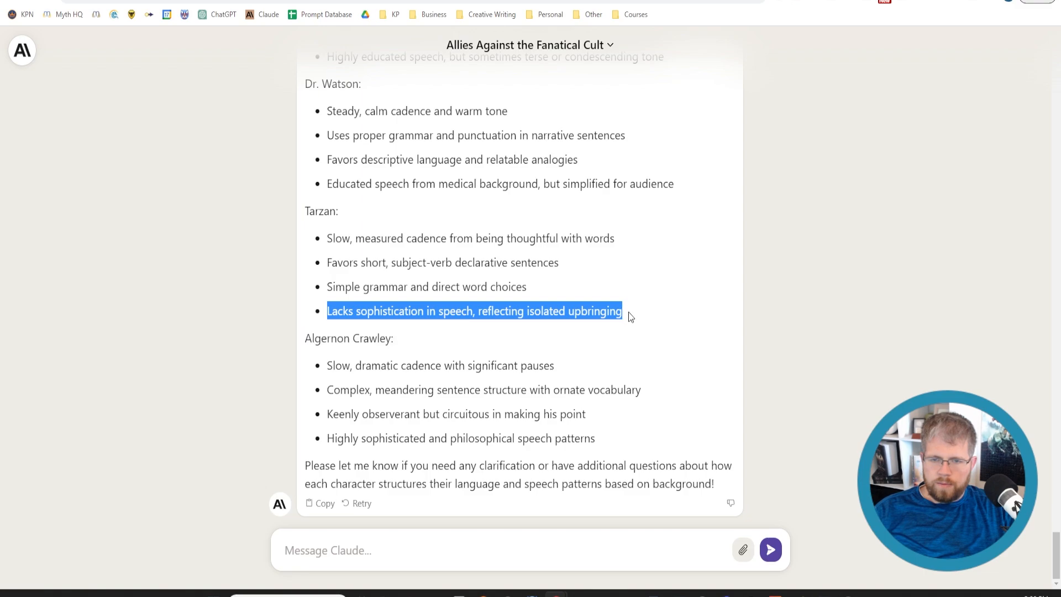
left_click_drag(328, 366, 571, 360)
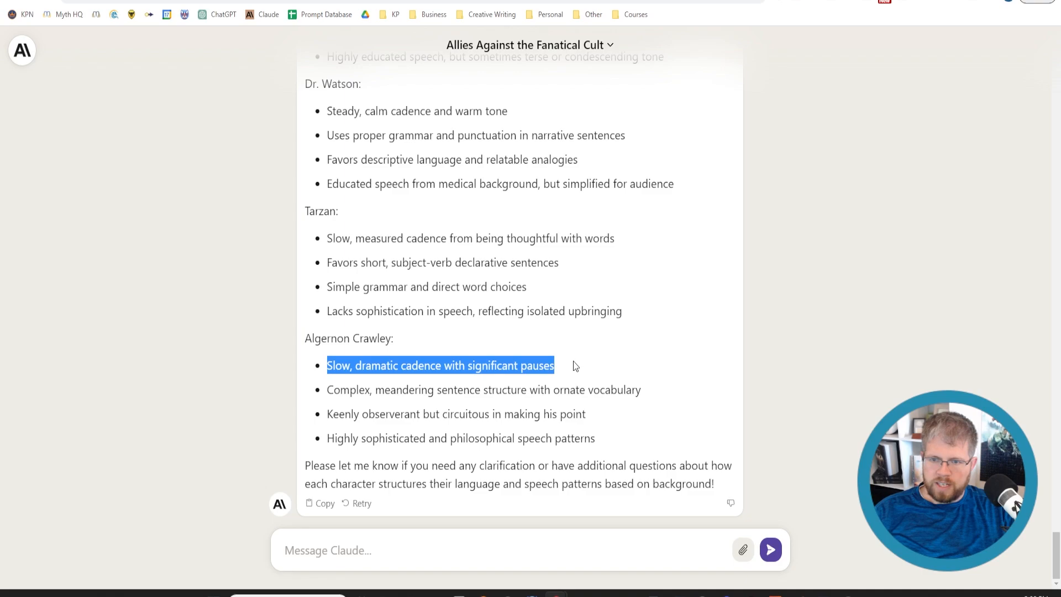
left_click_drag(328, 390, 676, 399)
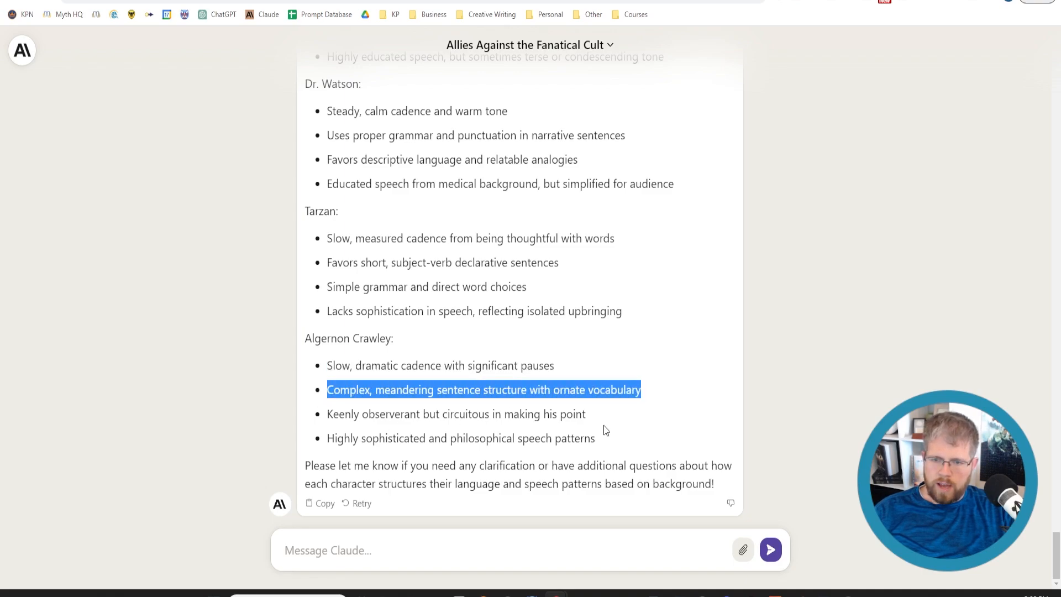
left_click_drag(339, 415, 584, 415)
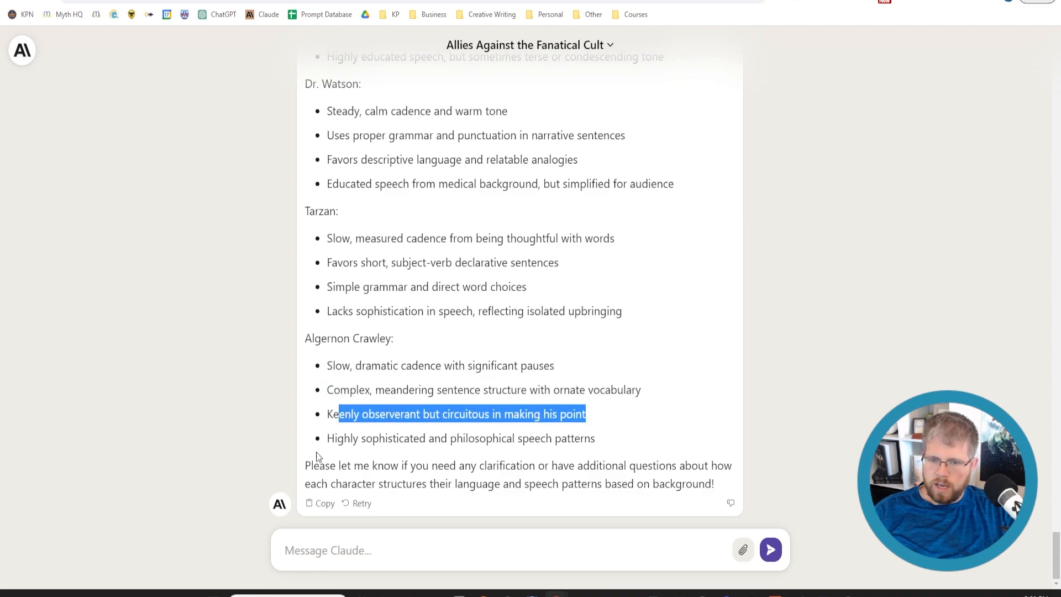
left_click_drag(335, 438, 602, 436)
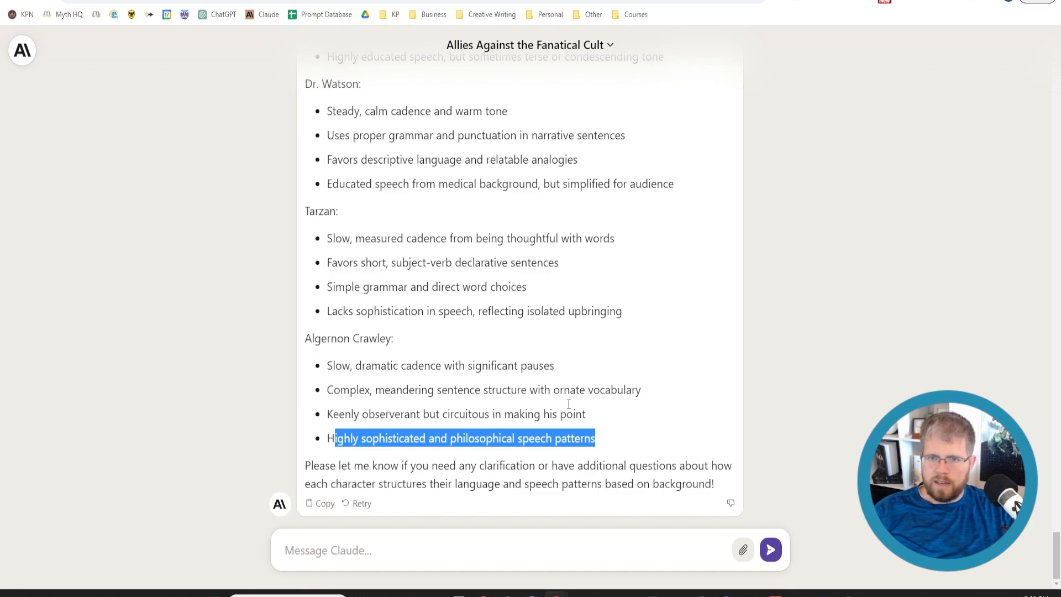
scroll(555, 414, "up", 6)
scroll(510, 406, "down", 2)
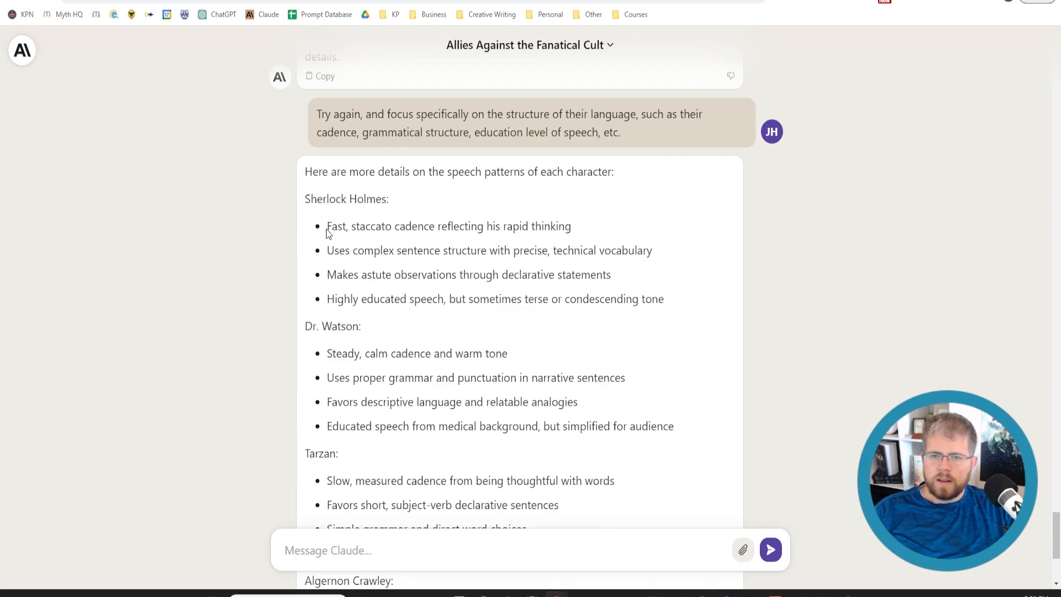
left_click_drag(327, 226, 569, 225)
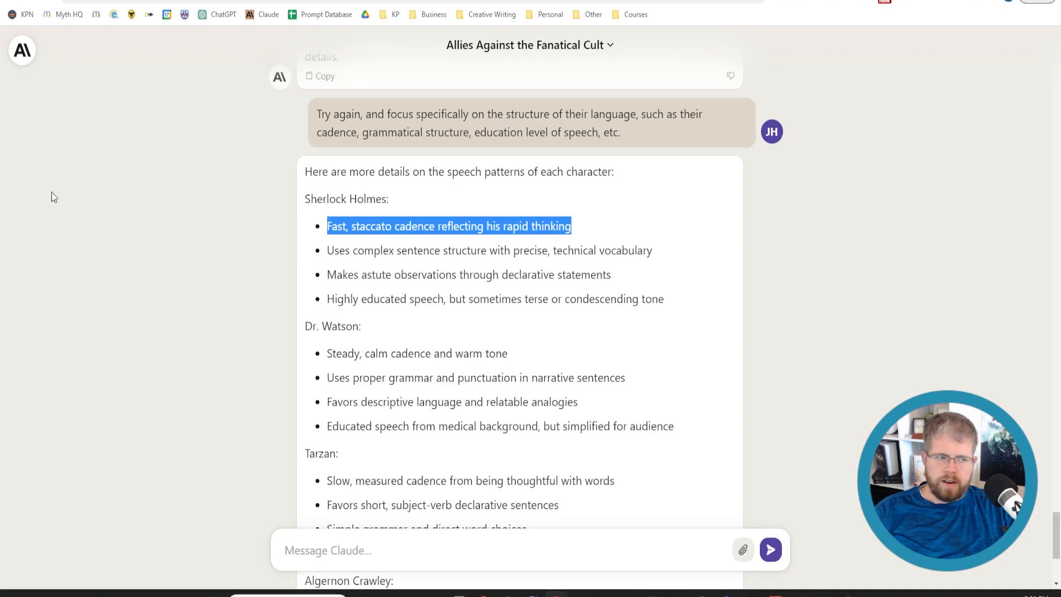
left_click(329, 226)
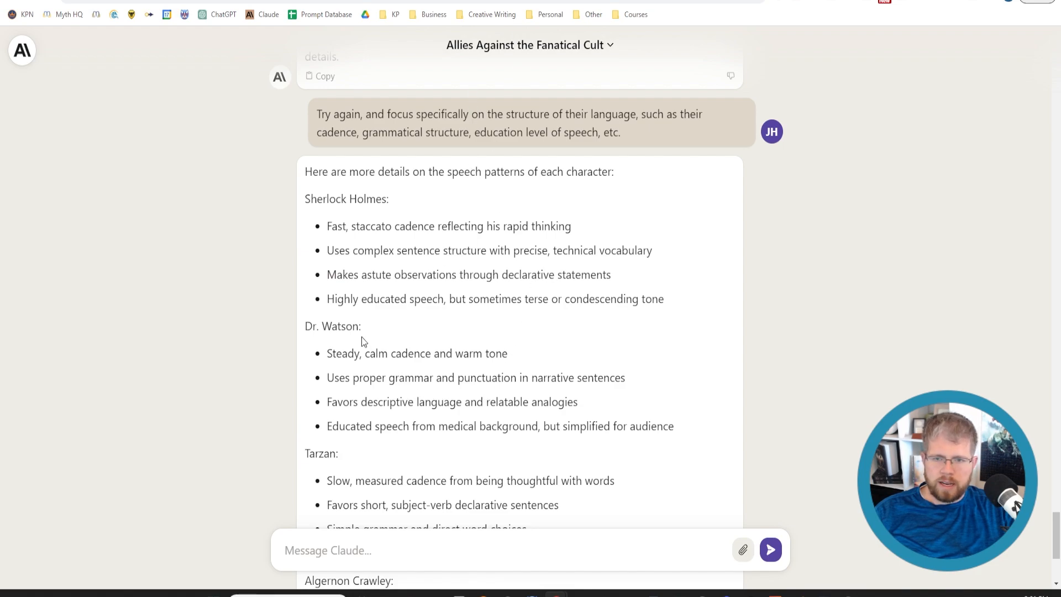
Paste the compiled character descriptions with their speech patterns into a new Claude message, followed by blank lines
scroll(350, 430, "down", 13)
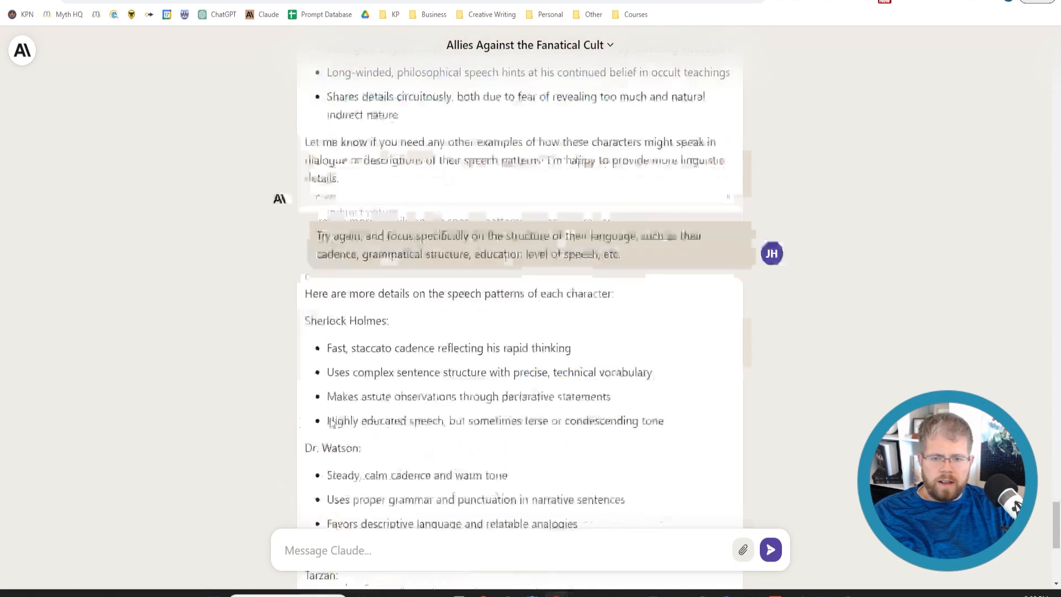
left_click(326, 550)
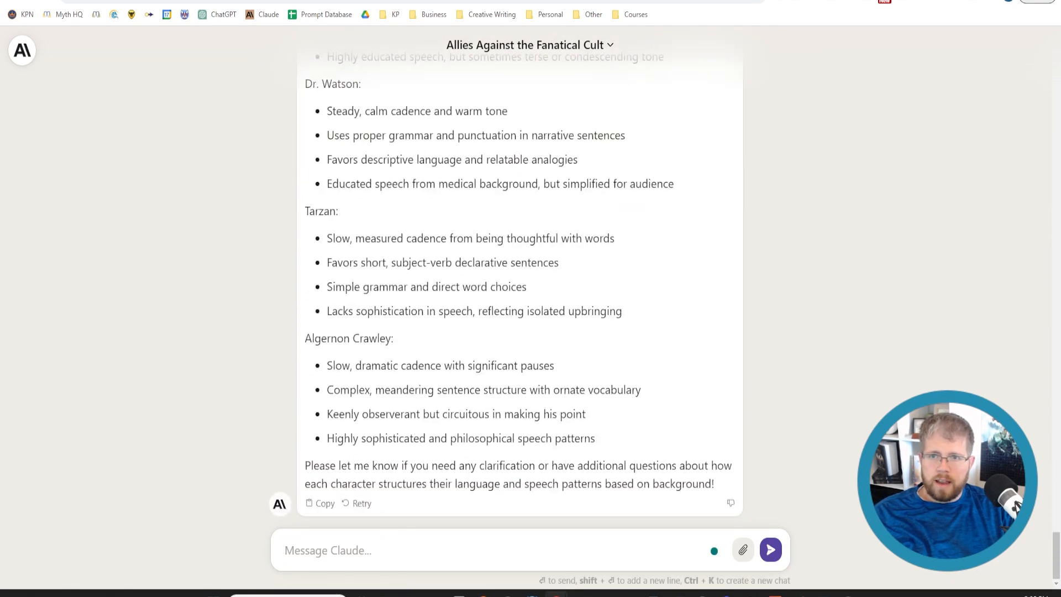
left_click(309, 0)
scroll(489, 353, "up", 5)
left_click(243, 0)
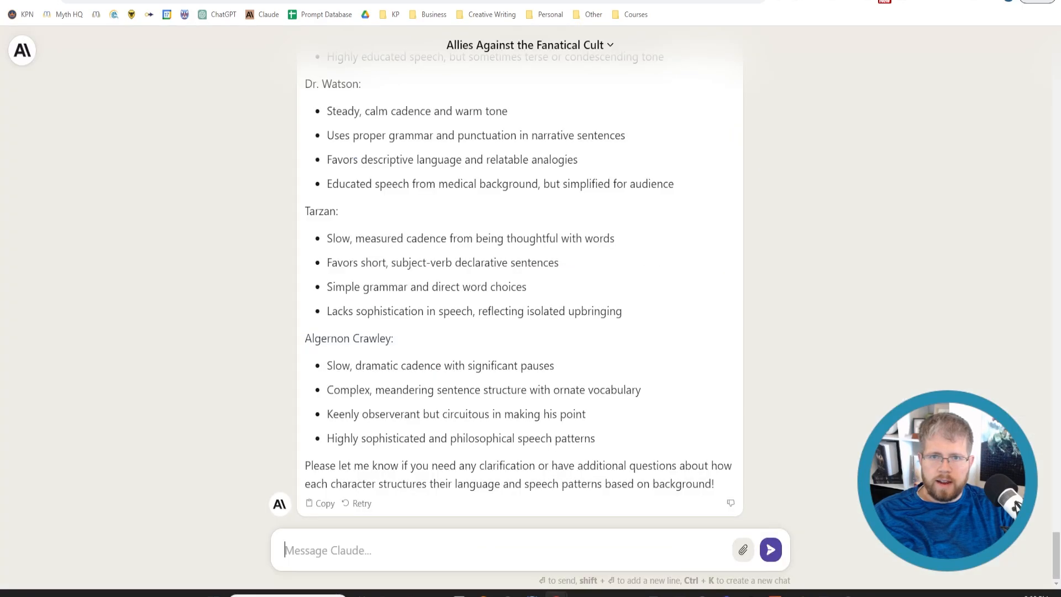
key("ctrl+v")
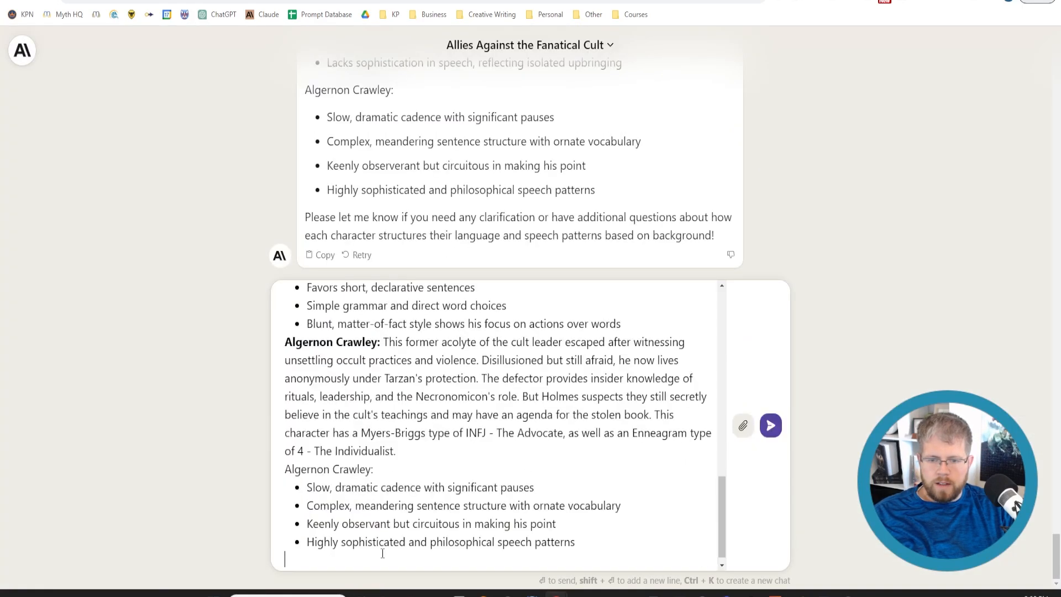
key("shift+Return")
key("shift+Return")
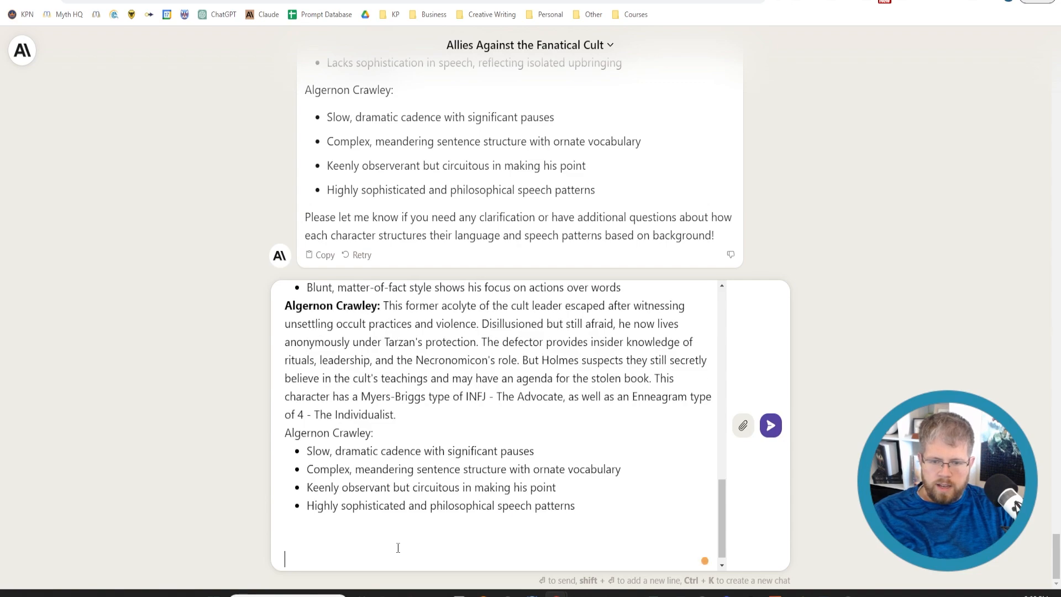
Below the pasted descriptions, write "The above is everything I've put together so far. With this in mind, write a short scene of just dialogue"
type("The above i")
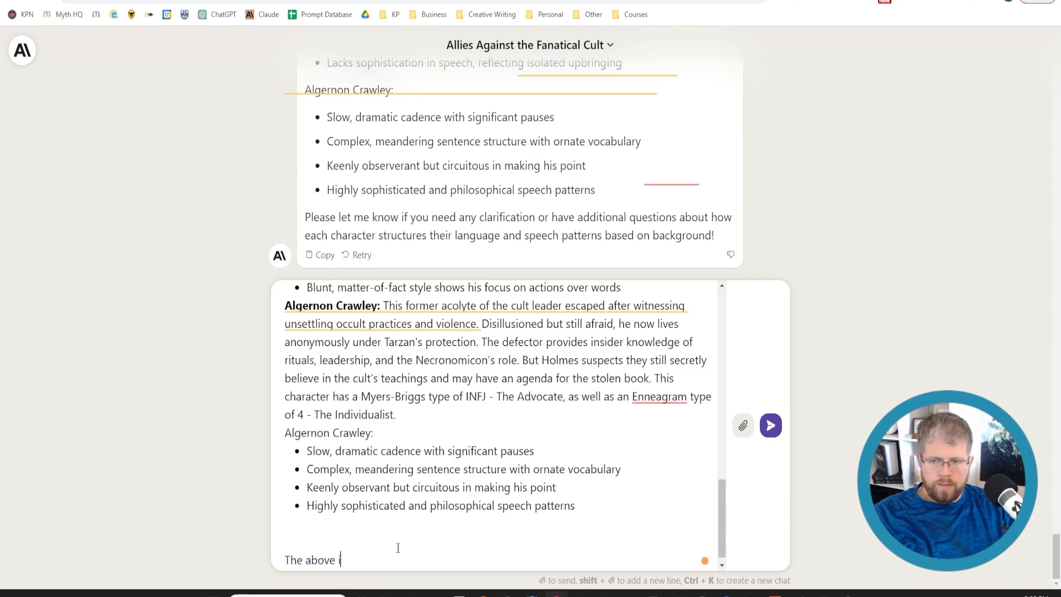
type("s everything")
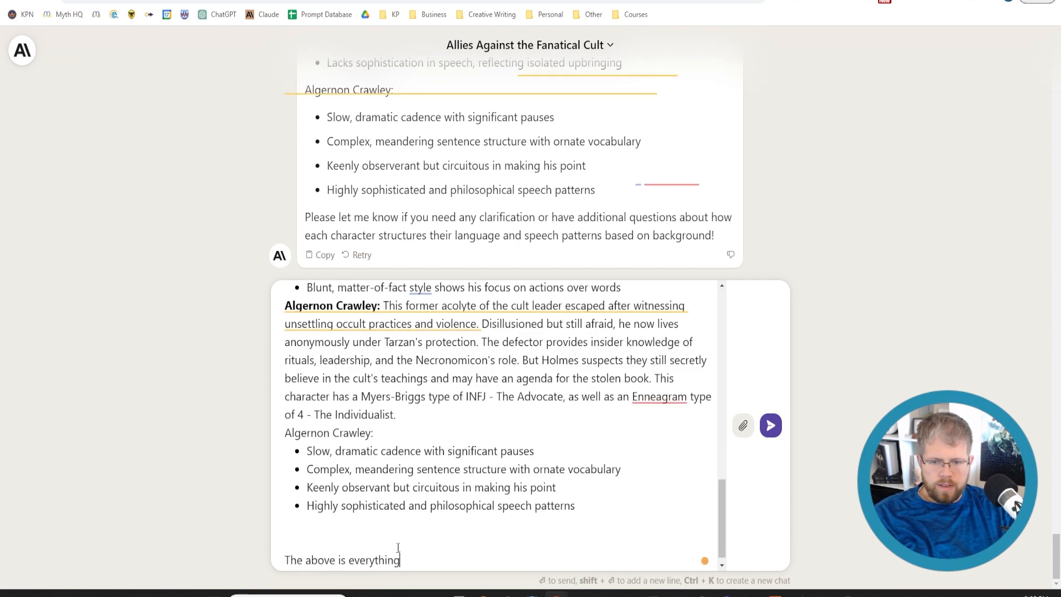
type(" I've put t")
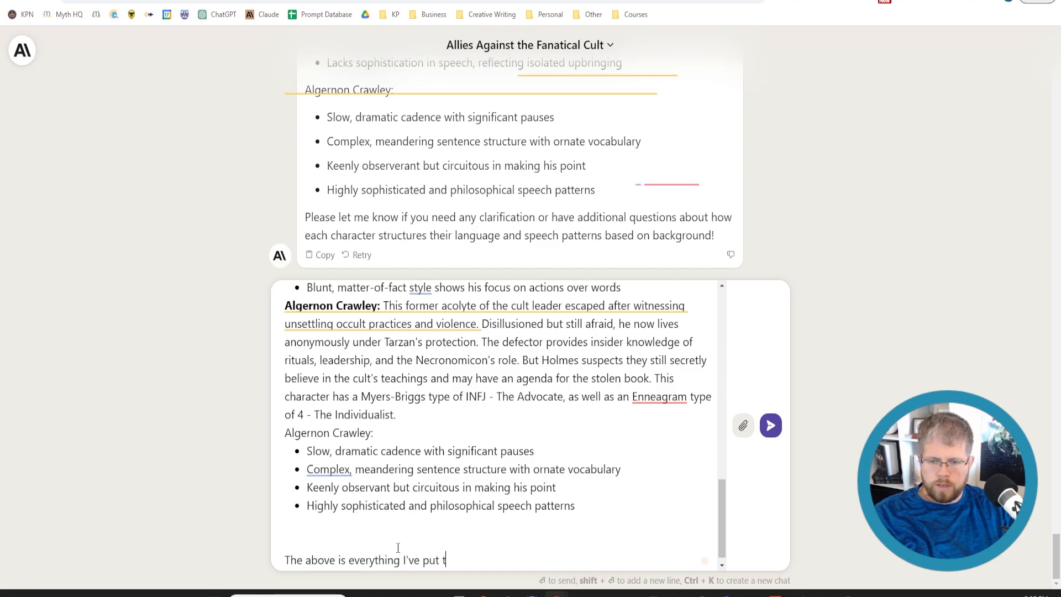
type("ogether so far. With")
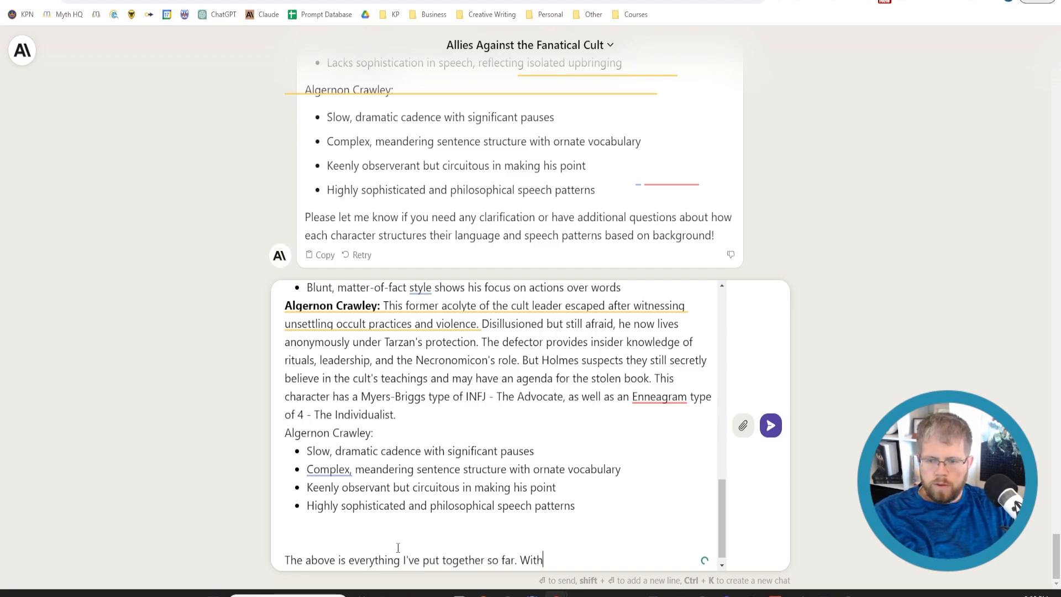
type(" this in mind, write ")
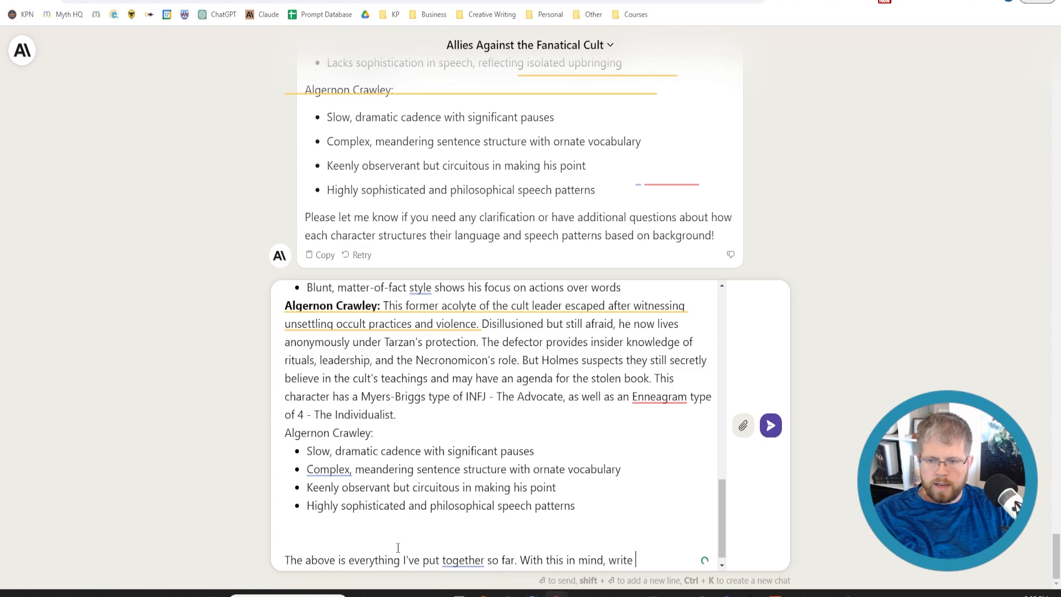
type("a short scene of ")
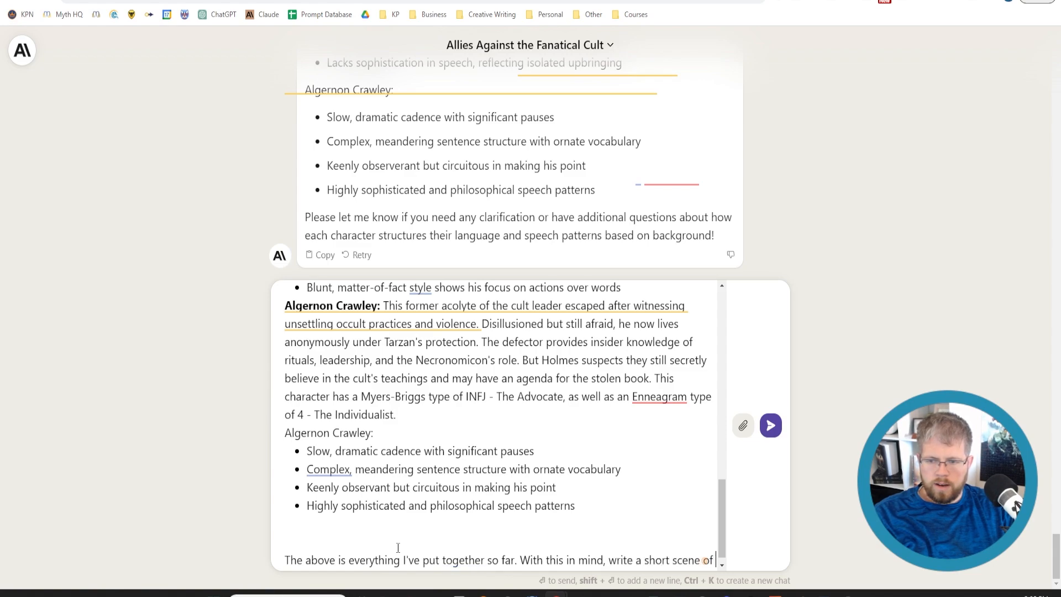
type("just ")
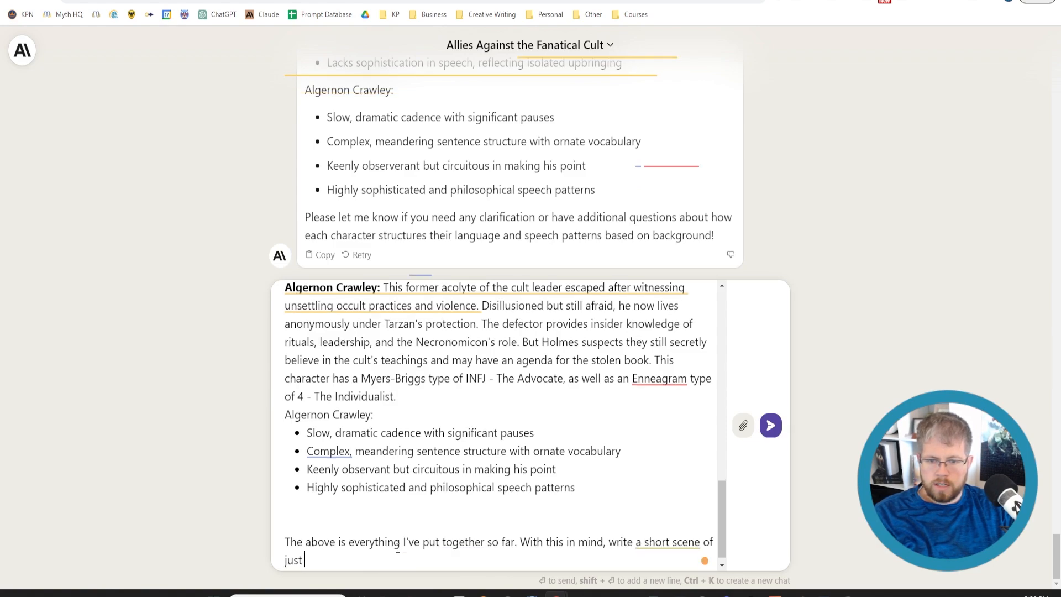
type("dialogue (")
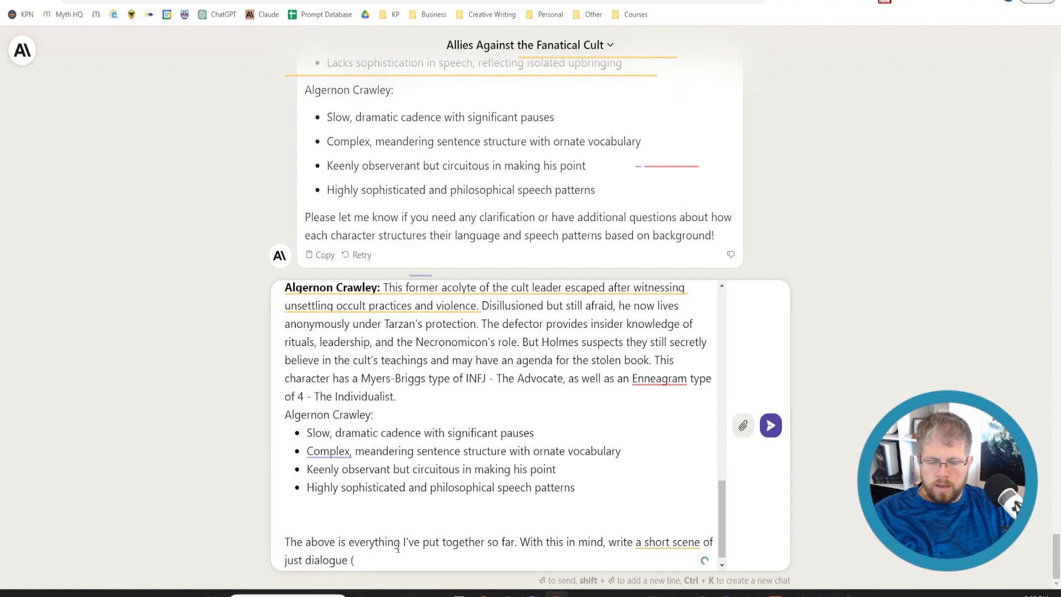
type("nothing else )")
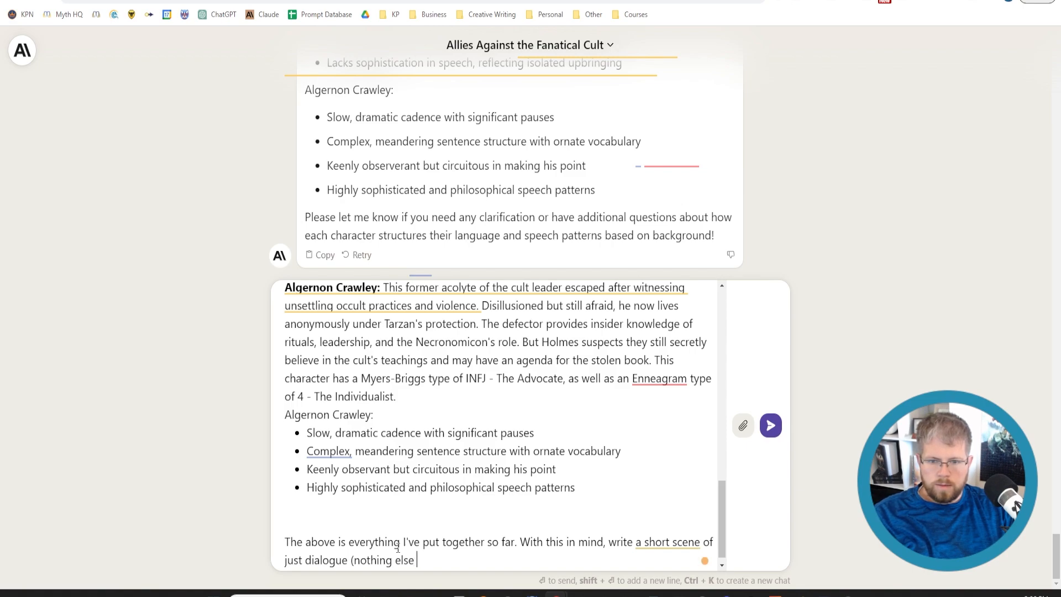
Complete the scene request with "(nothing else besides the dialogue) between the four characters." and send it
key("BackSpace")
type("besides the dialogue)")
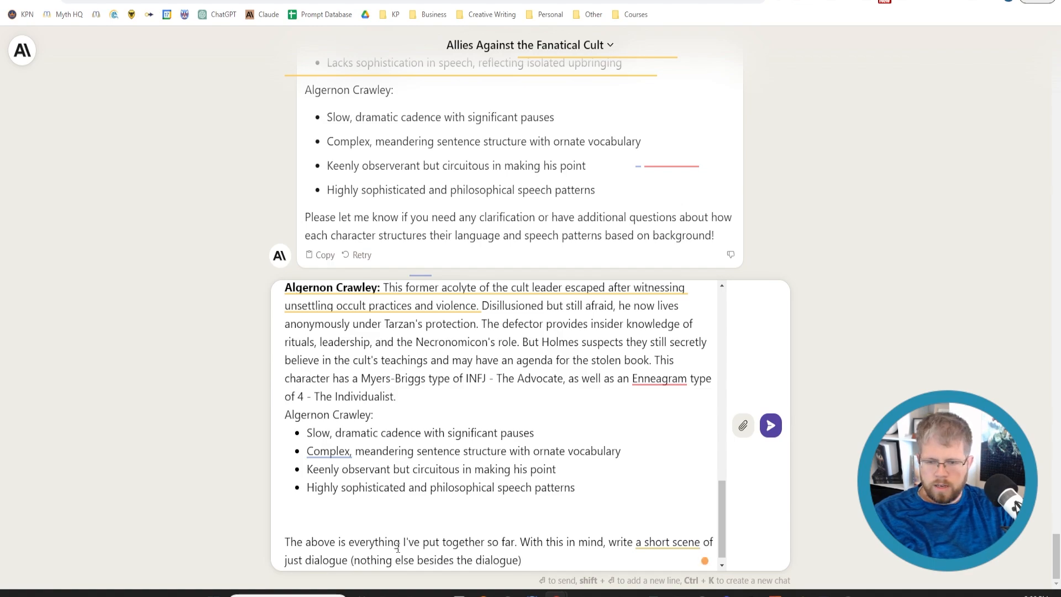
type(" between ")
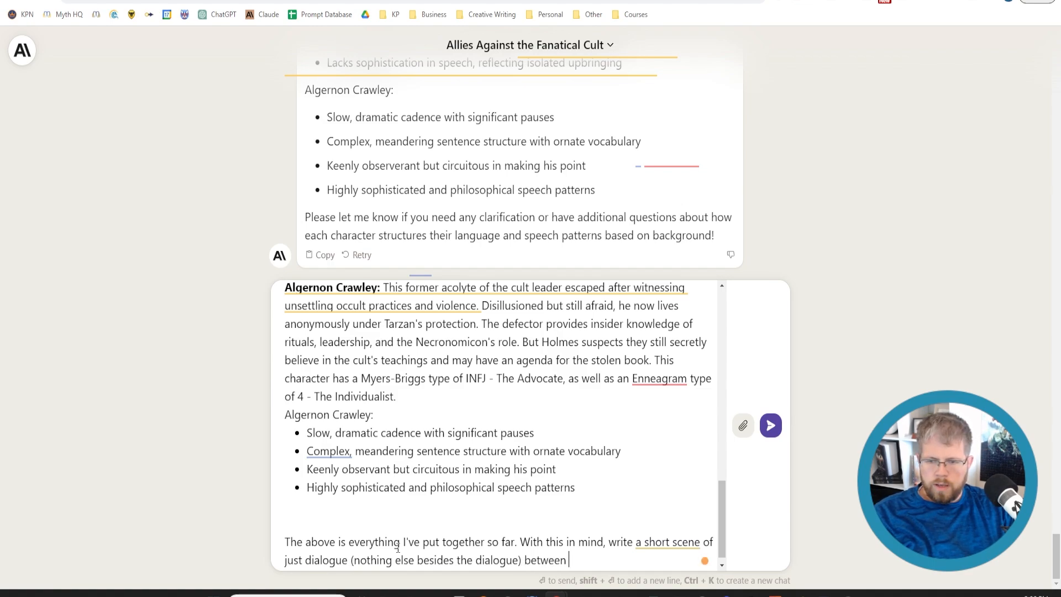
type("the four characters.")
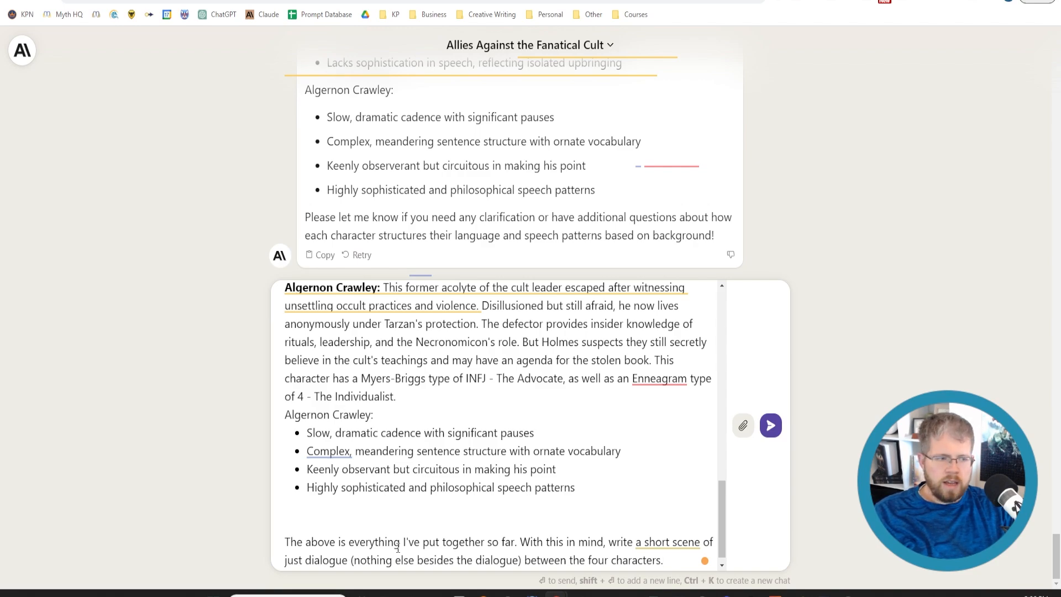
key("Return")
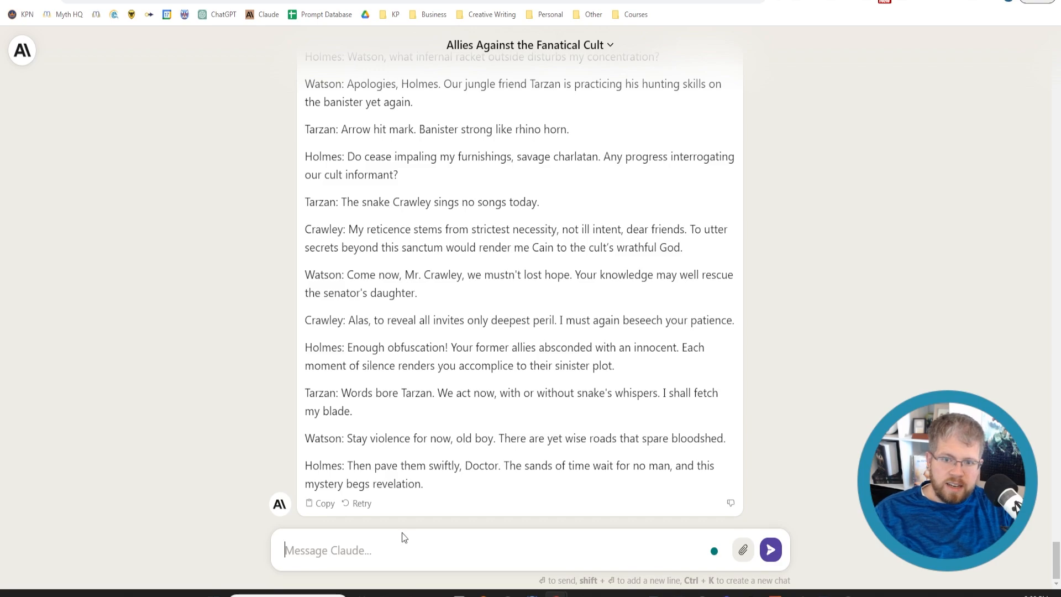
Read the generated dialogue scene between the four characters, examining Crawley's line about revealing all
scroll(296, 331, "up", 2)
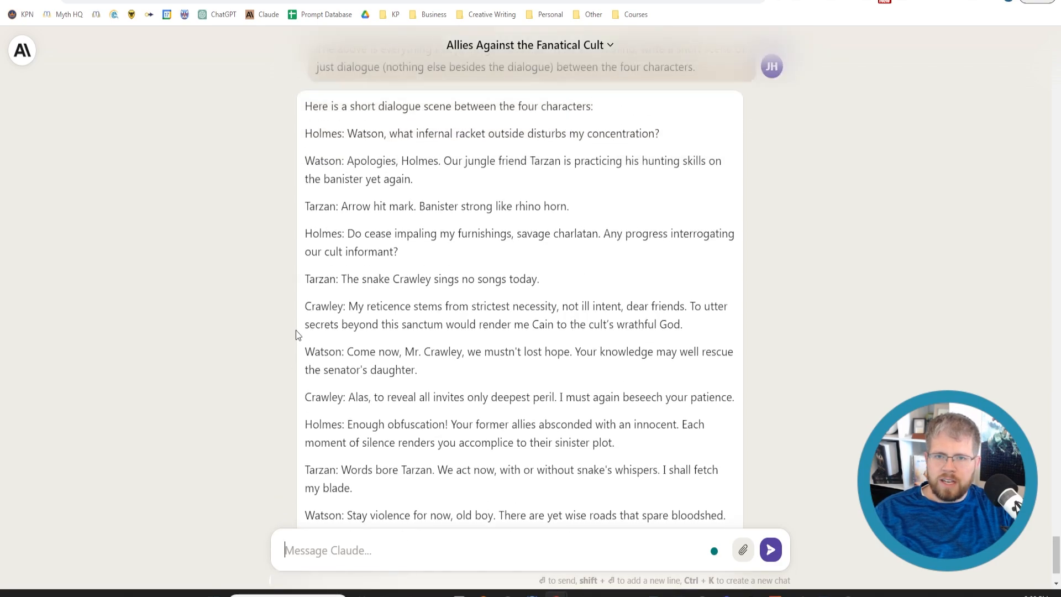
scroll(430, 319, "down", 2)
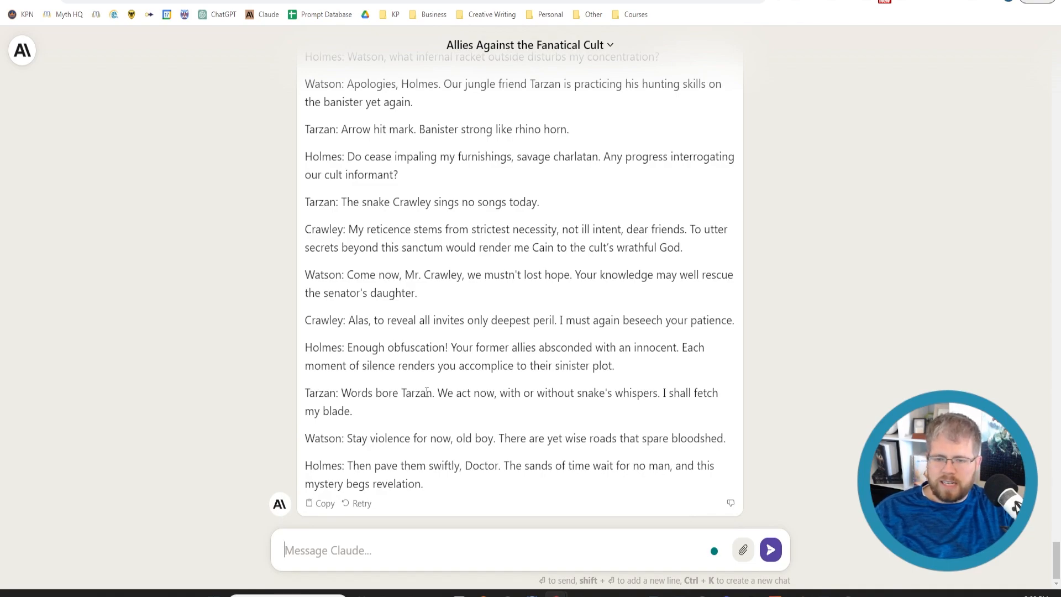
scroll(397, 478, "up", 4)
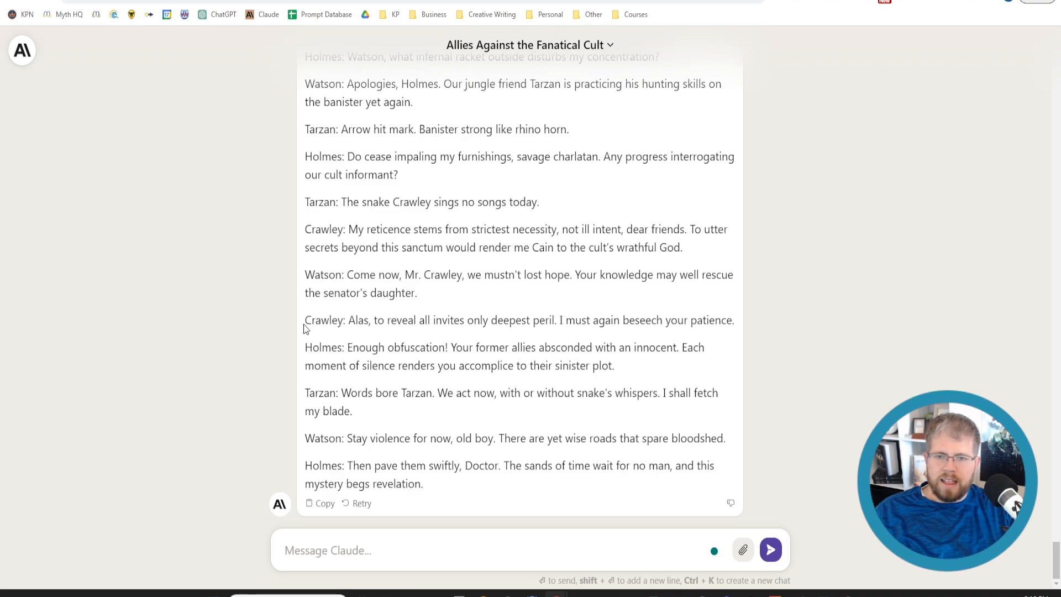
left_click_drag(308, 319, 740, 316)
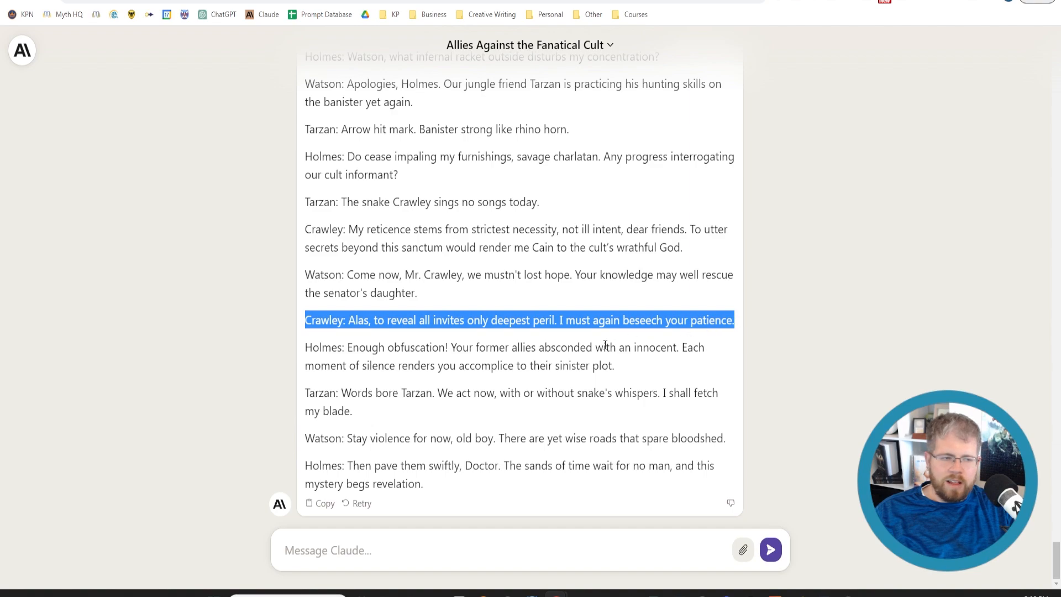
left_click(588, 348)
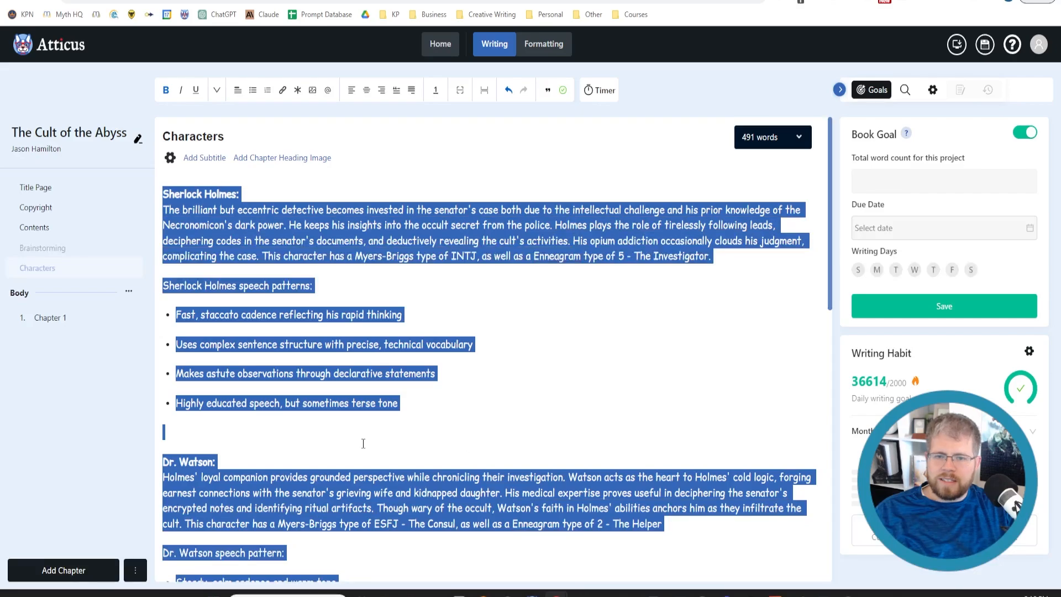
Switch to Atticus and copy the name Algernon Crawley from his bold heading in the Characters chapter
scroll(359, 455, "down", 10)
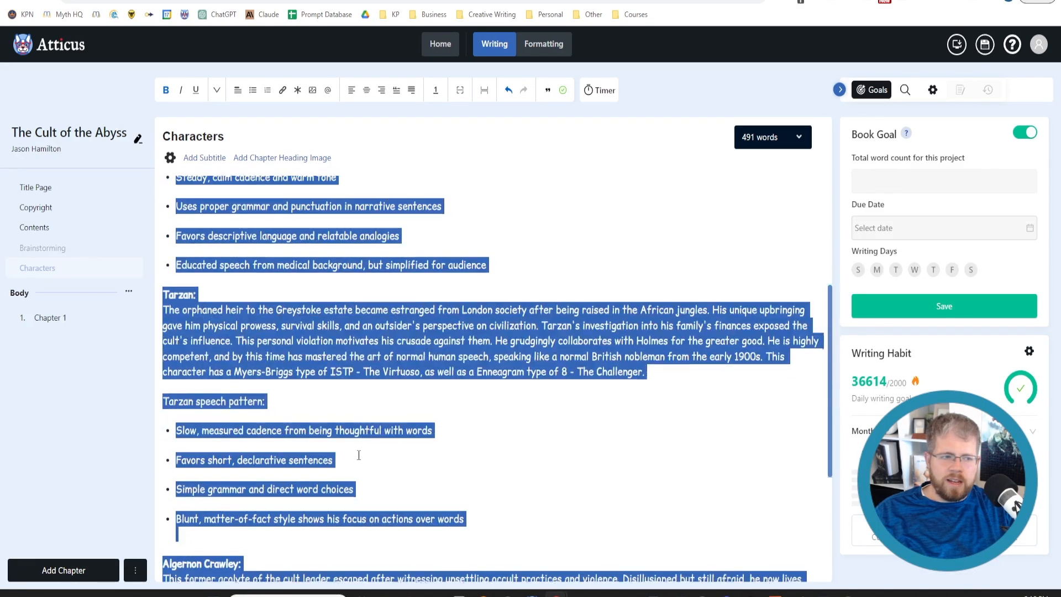
scroll(358, 454, "down", 4)
left_click(358, 462)
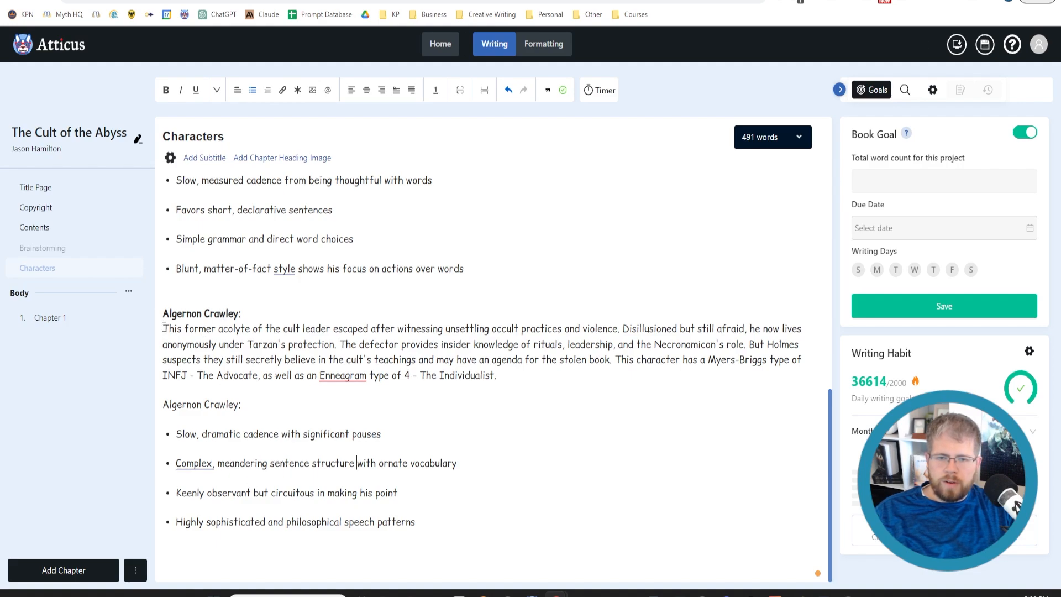
left_click_drag(163, 314, 248, 311)
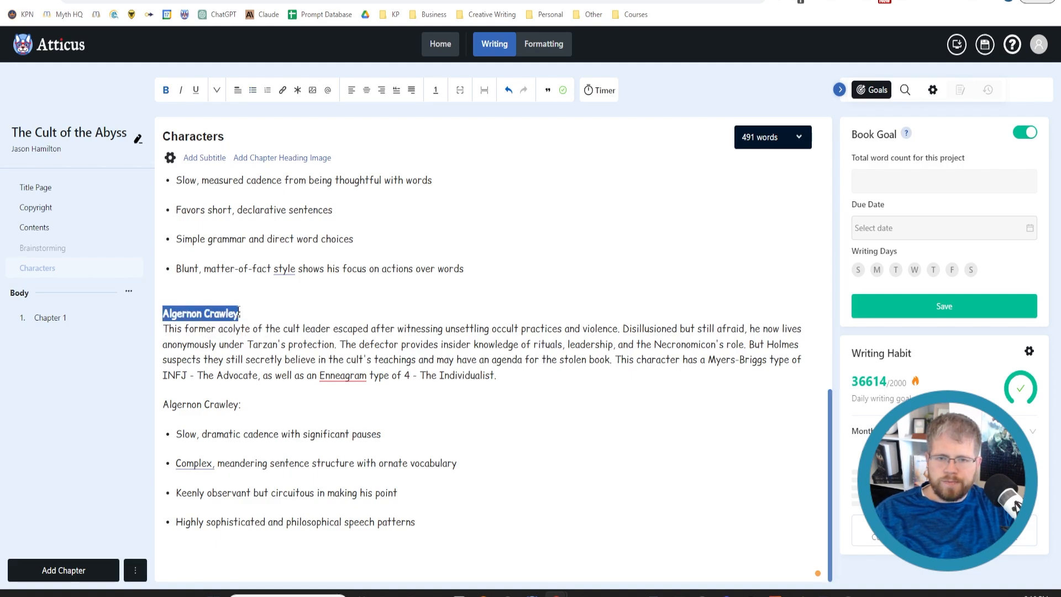
key("ctrl+Tab")
Back in Claude, start a new message reading "Alright, now I'd like you to construct a full character profile for Algernon Crawley"
left_click(355, 551)
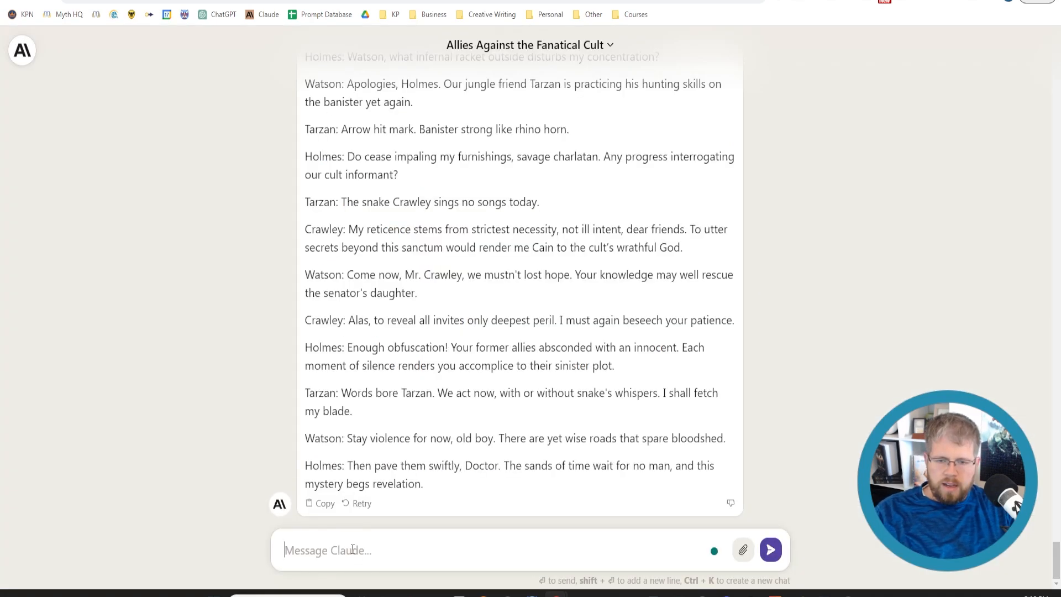
type("Alright, now ")
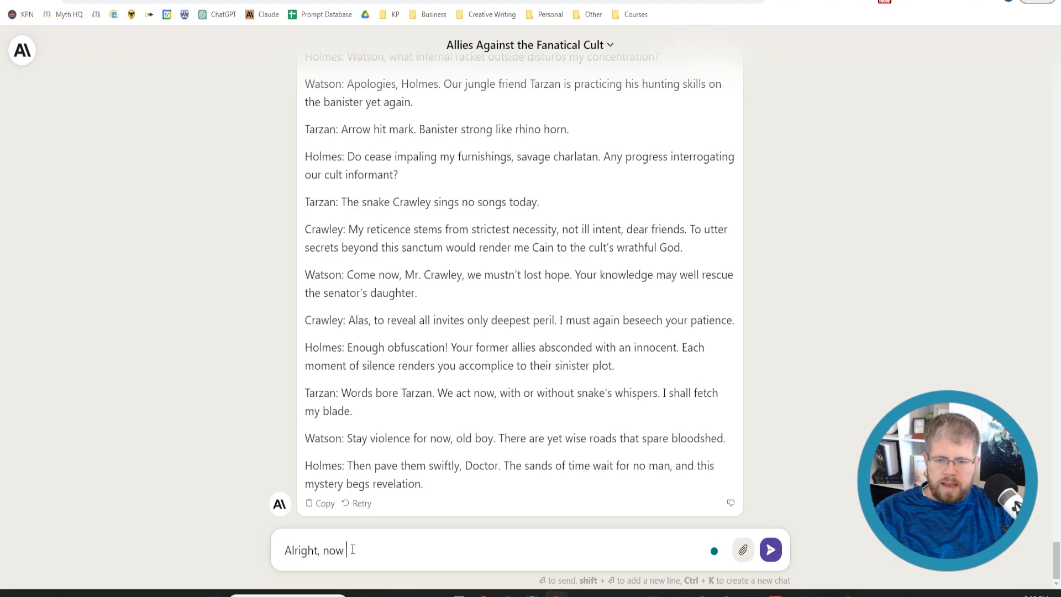
type("I'd like")
key("BackSpace")
key("BackSpace")
key("BackSpace")
key("BackSpace")
key("BackSpace")
key("BackSpace")
key("BackSpace")
key("BackSpace")
type("I")
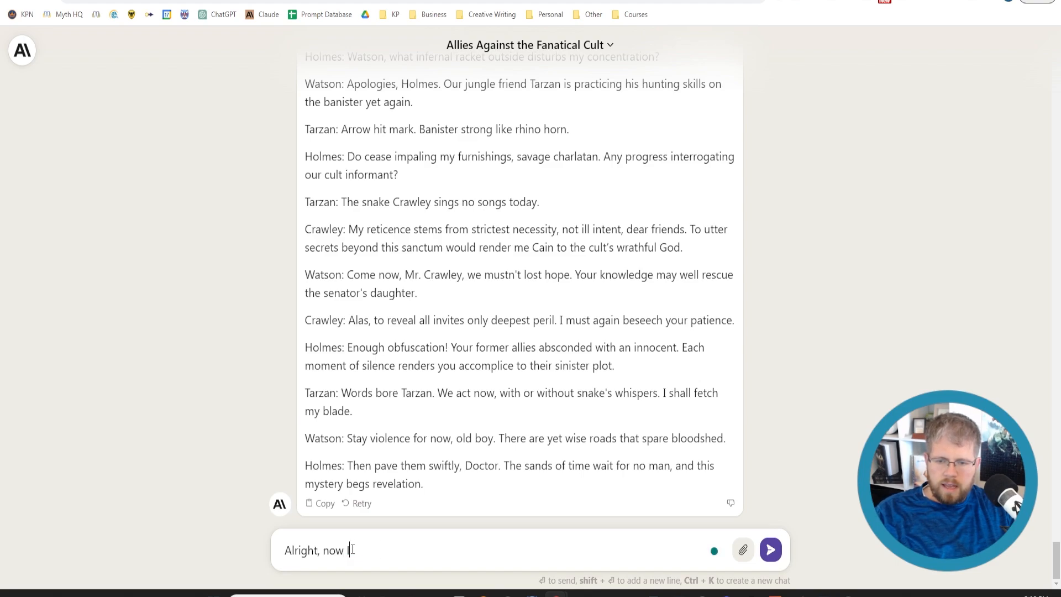
type("'d like you to c")
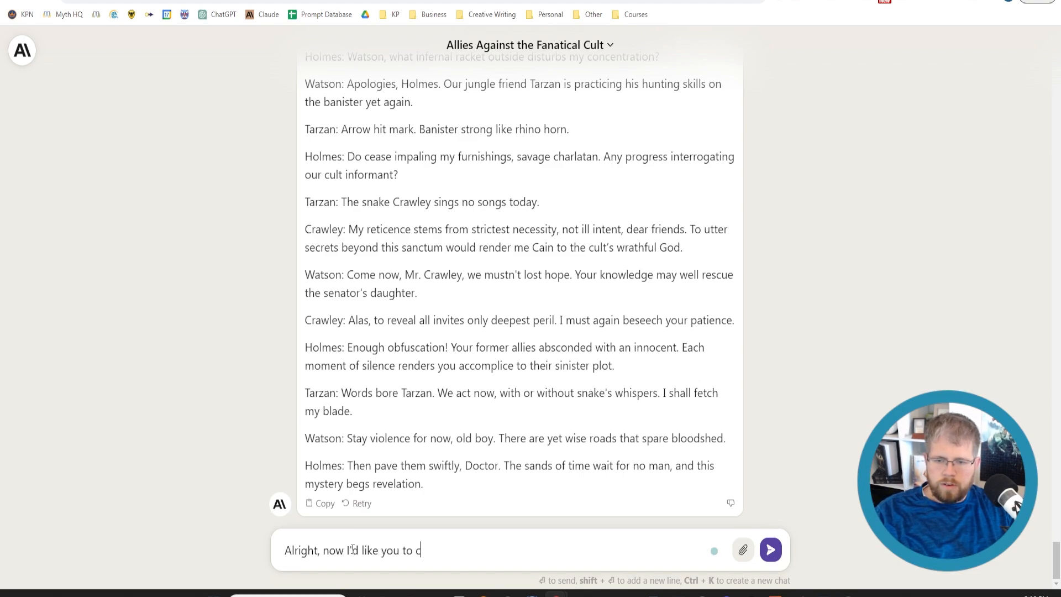
type("onstruct a f")
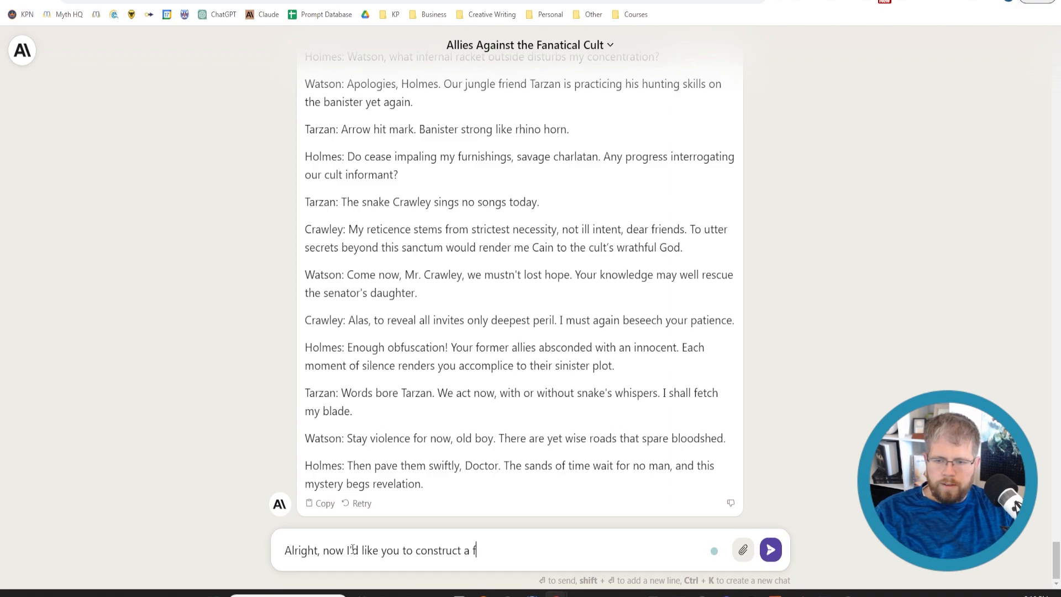
type("ull character pla")
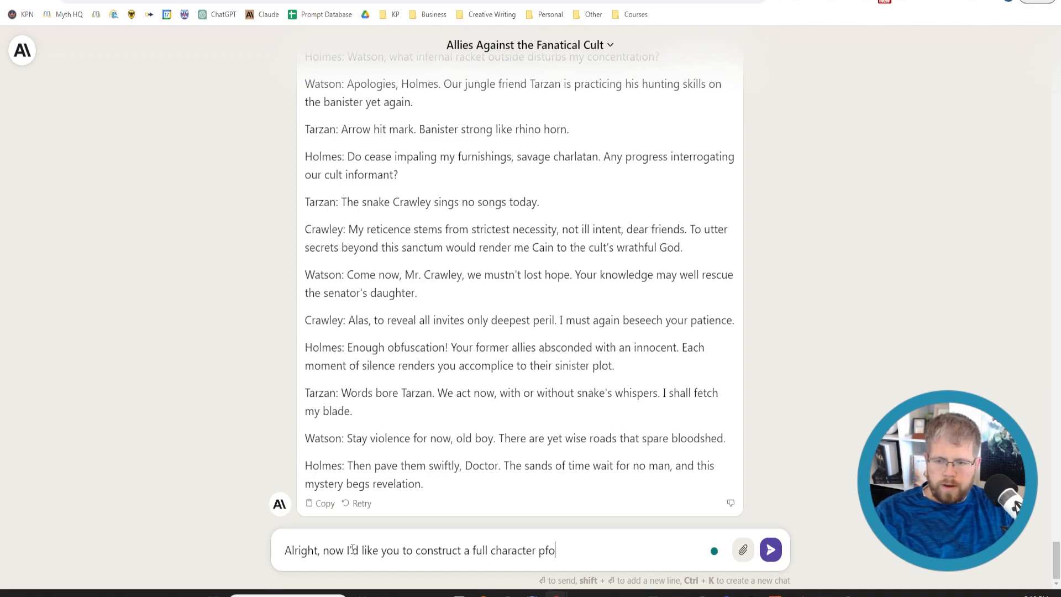
key("BackSpace")
key("BackSpace")
type("rofile for ")
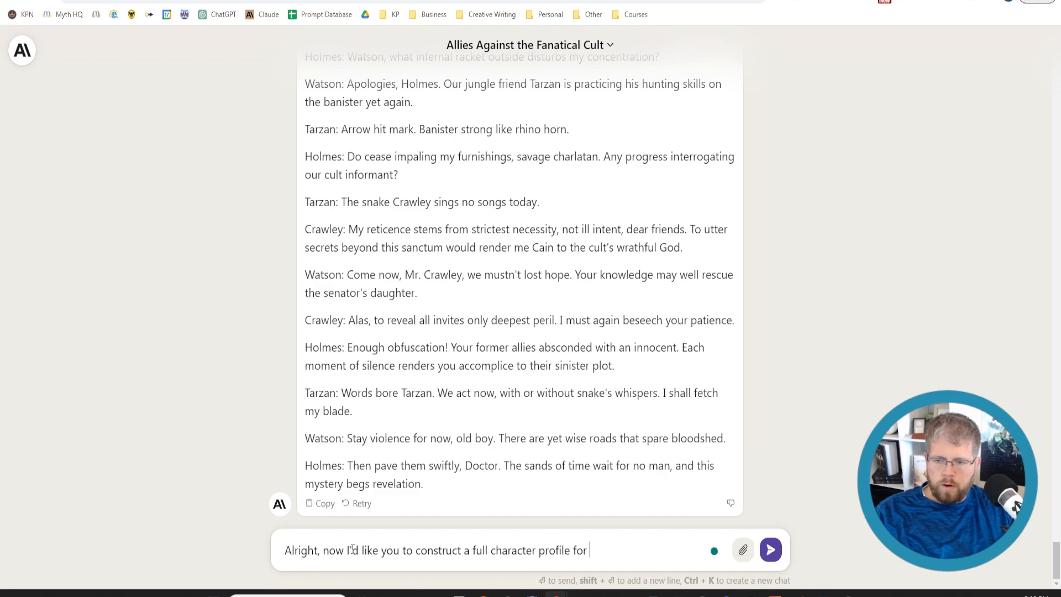
type("Algernon Crawley")
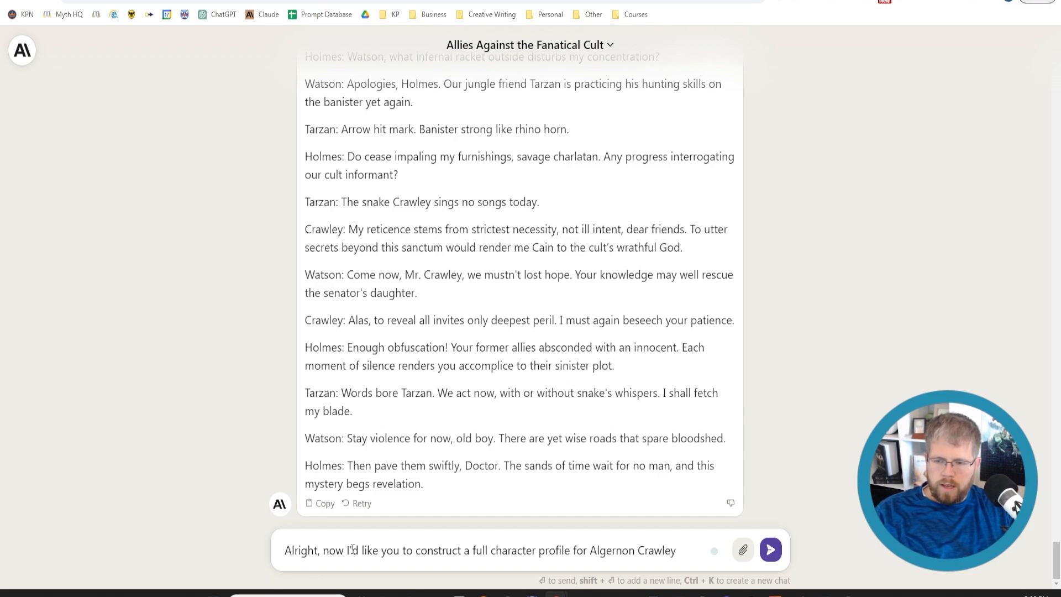
type(". Be sure to inclu")
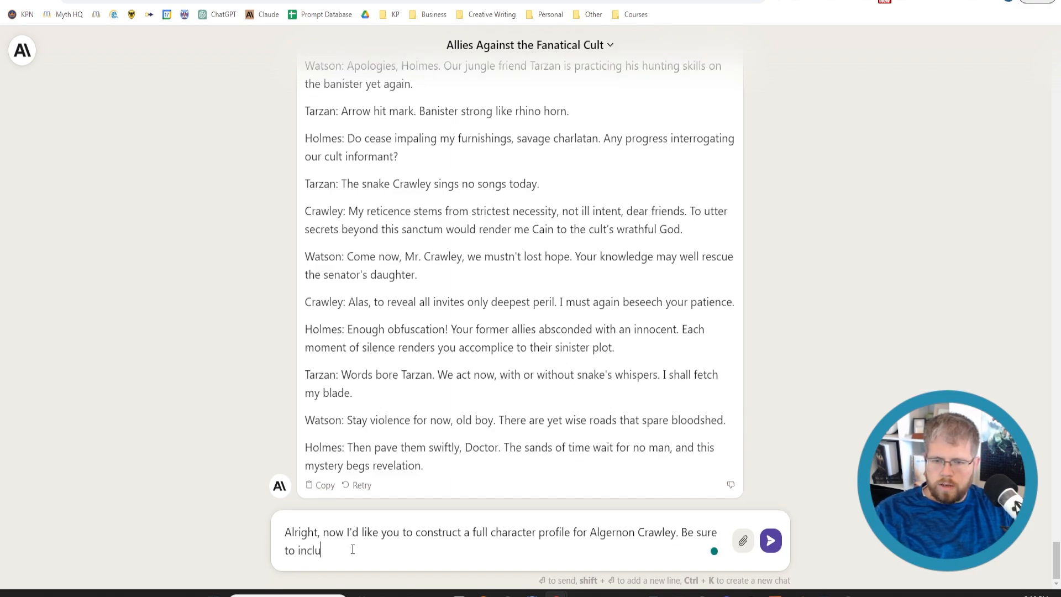
type("de a detail")
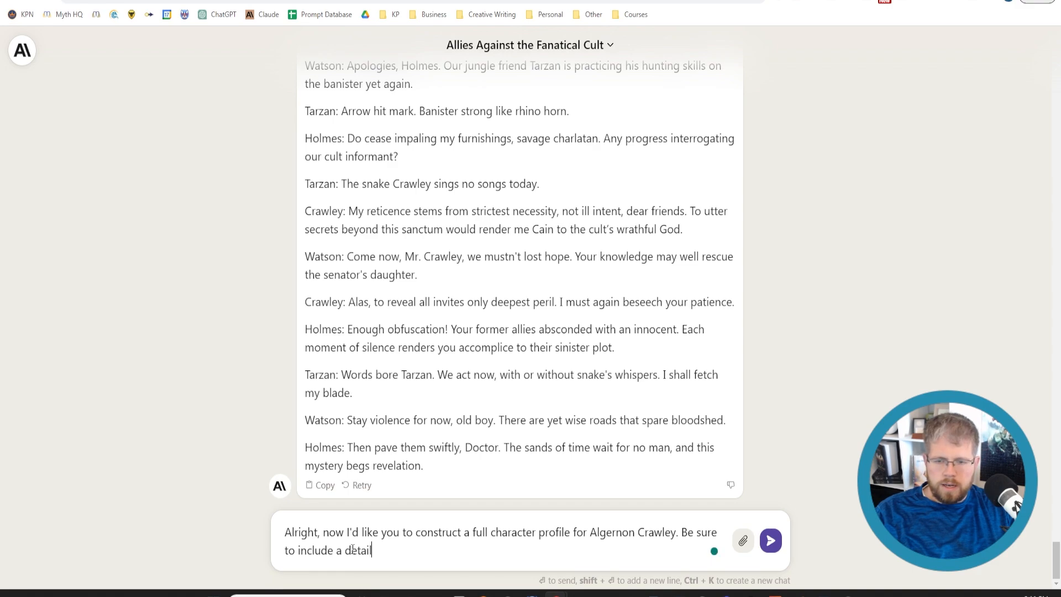
type("ed character")
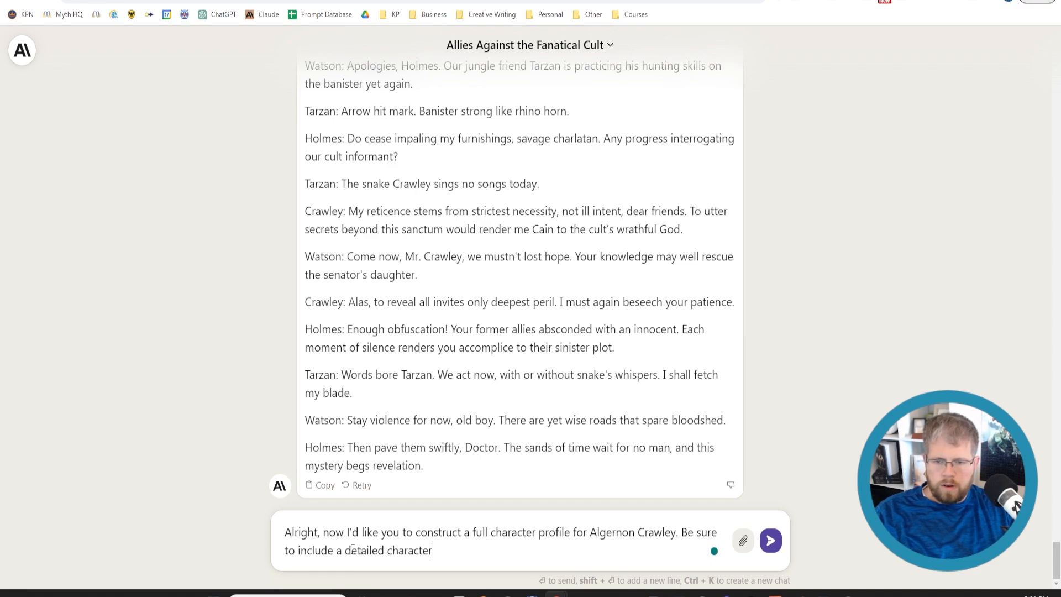
Continue the profile request with ". Be sure to include a detailed physical description"
key("BackSpace")
key("BackSpace")
key("BackSpace")
key("BackSpace")
key("BackSpace")
key("BackSpace")
key("BackSpace")
key("BackSpace")
key("BackSpace")
key("BackSpace")
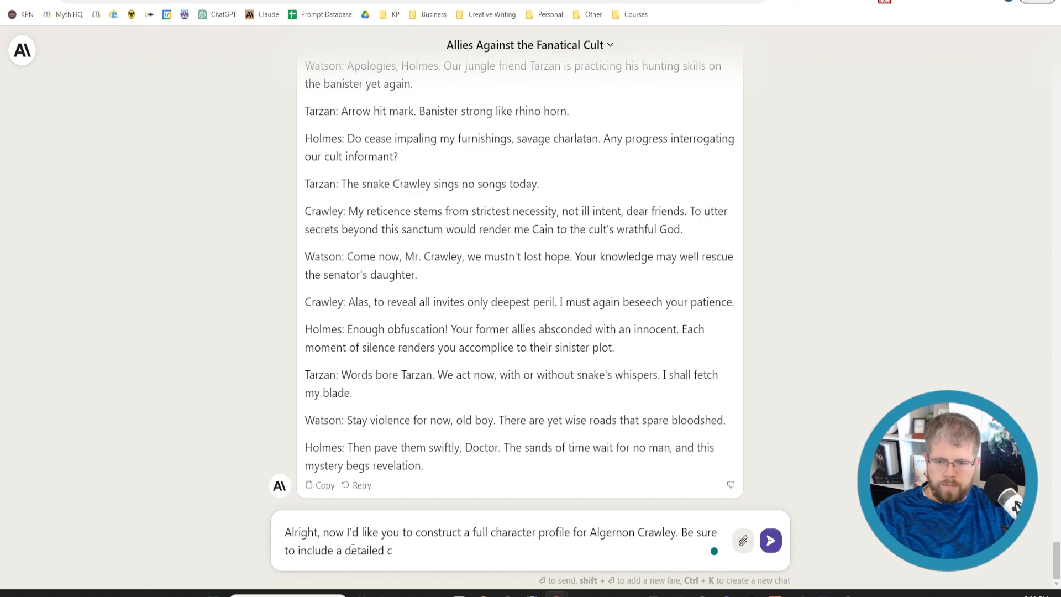
type("physical description")
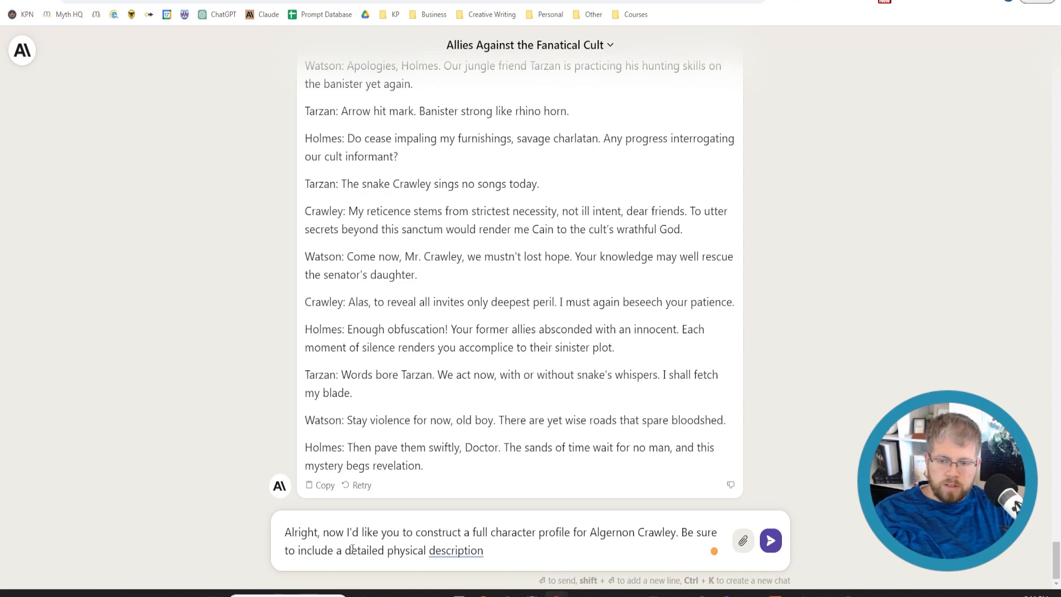
Extend the request with ", their character backstory, their motivations and fears, their personality, their hobbies and other lifestyle choices, etc."
type(", their charact")
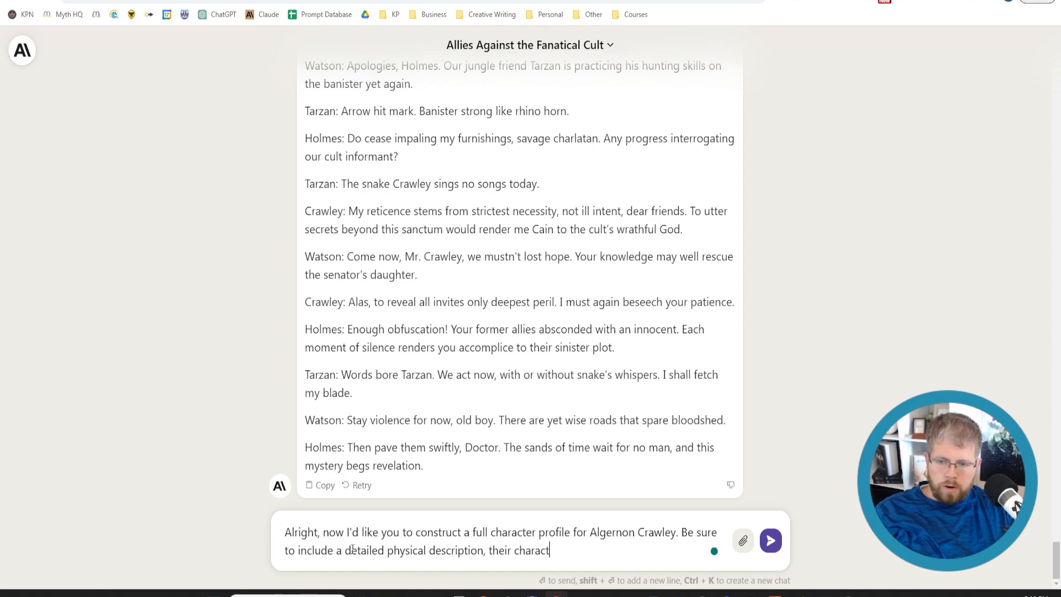
type("er backstory,")
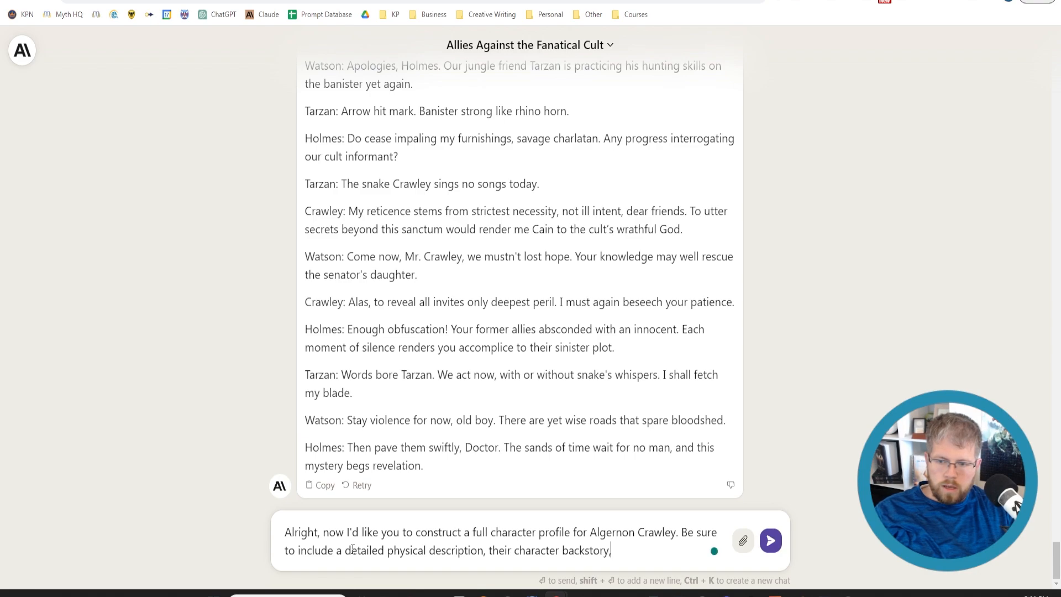
type(" their motivations and")
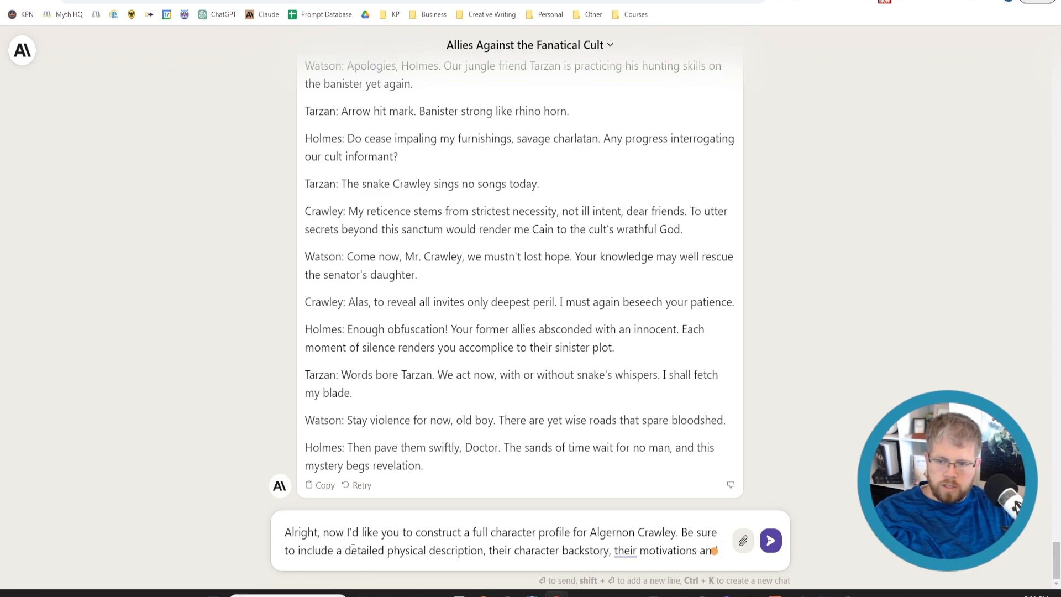
type(" fears")
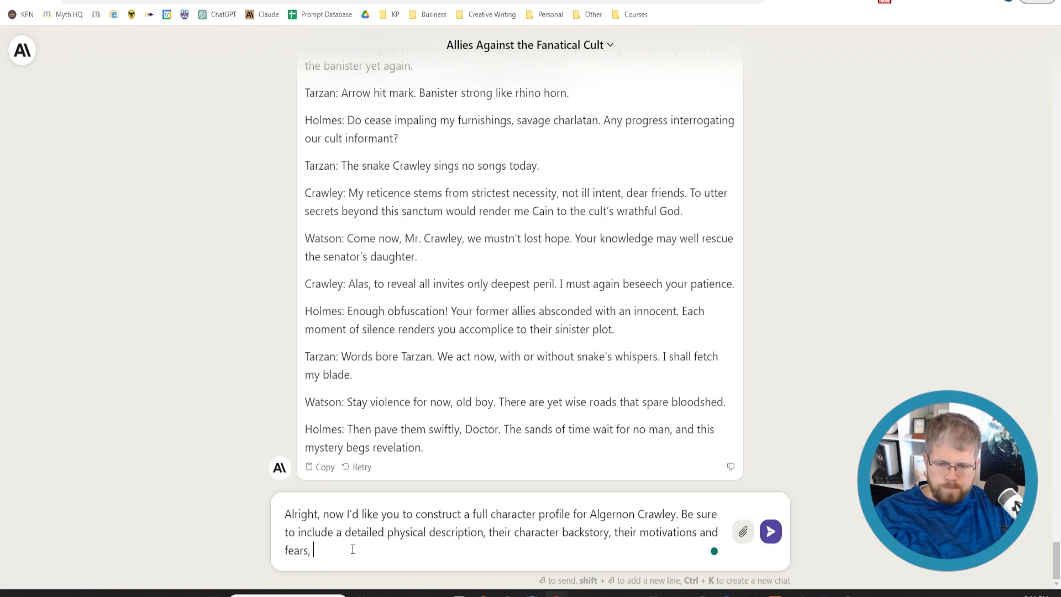
type(", their personalit")
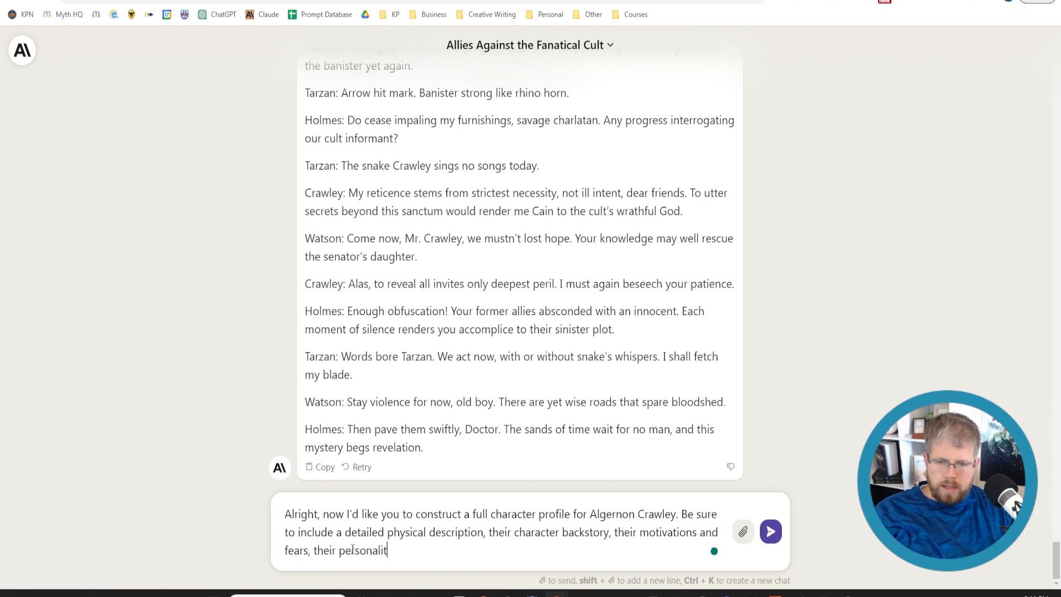
type("y, their hob")
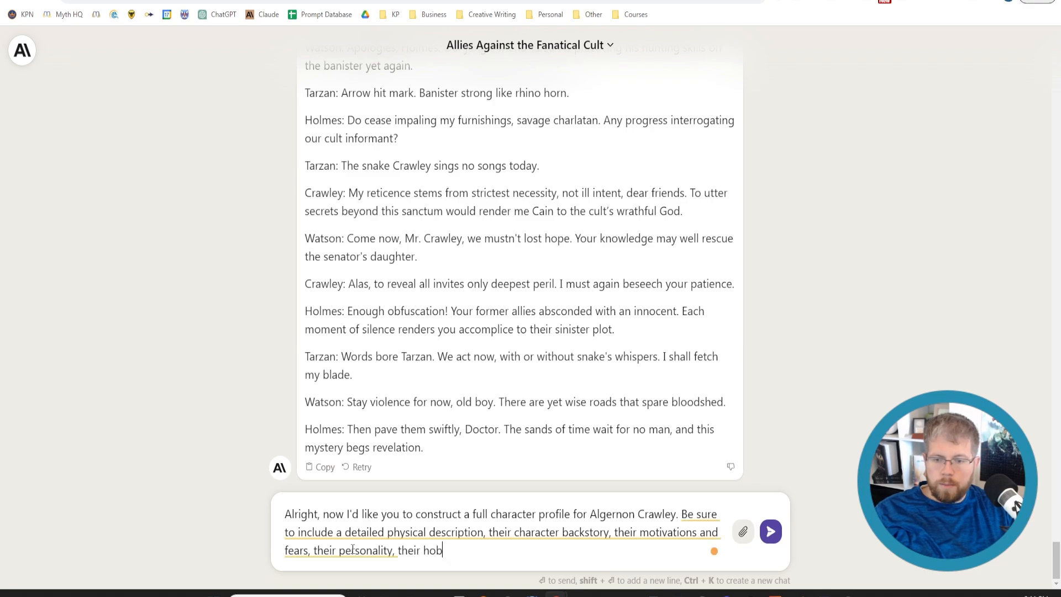
type("bies and ")
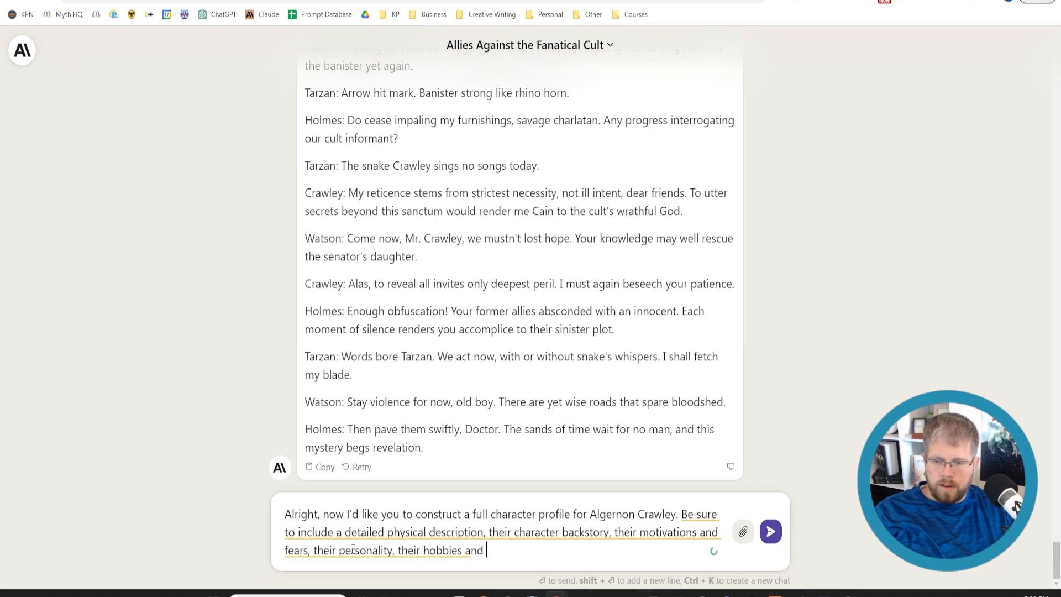
type("other lifestyl")
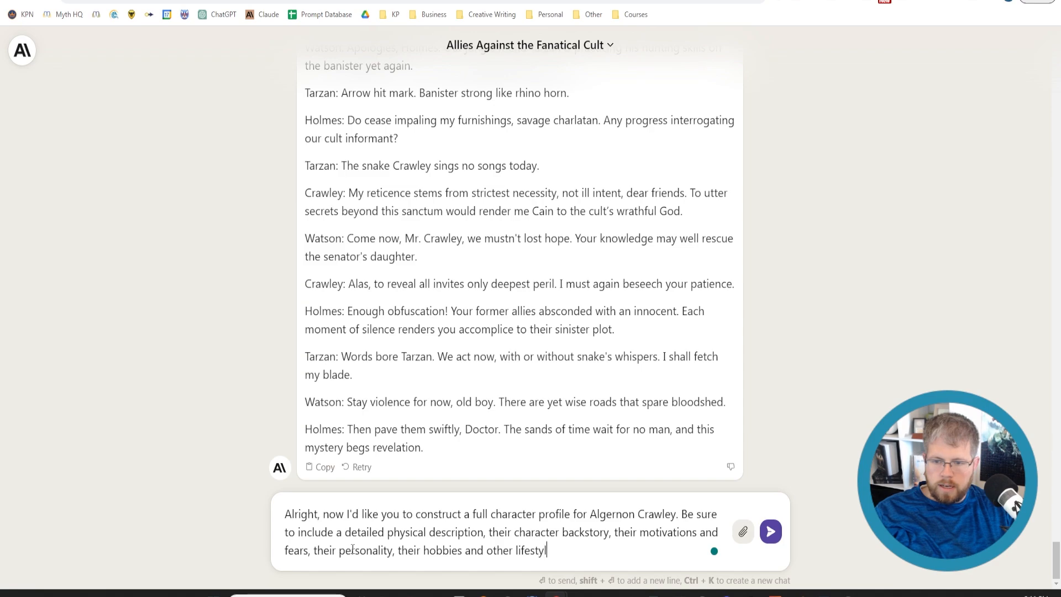
type("e choices")
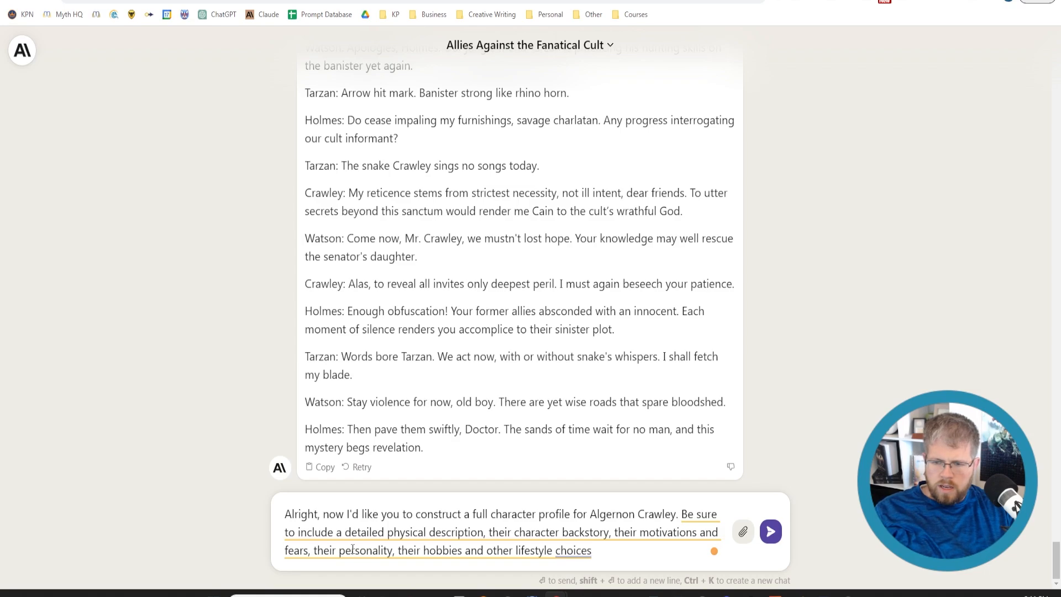
type(", etc.")
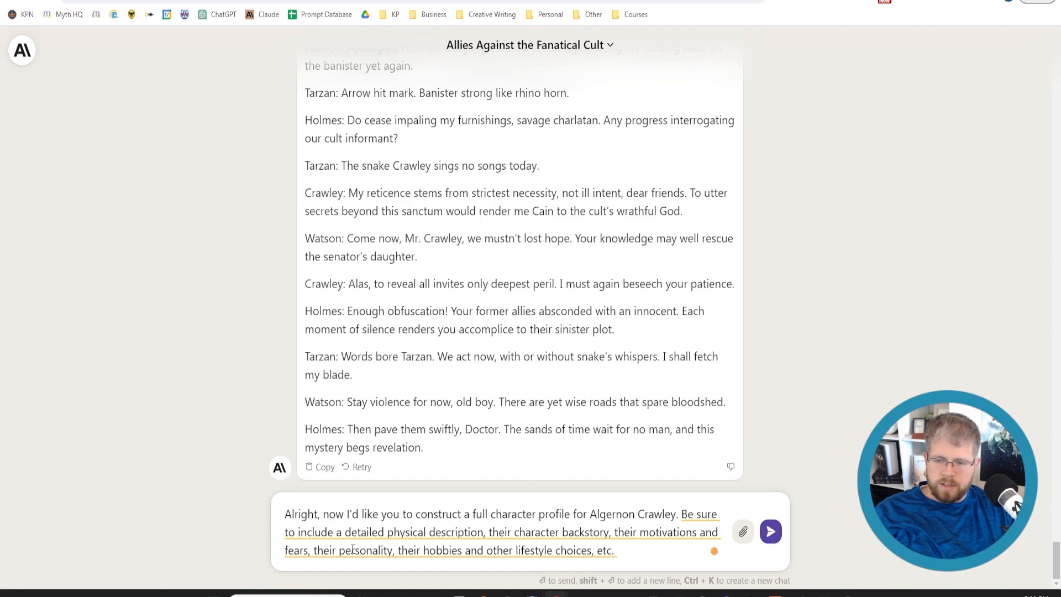
Finish the request with "Format this as a bulleted list." and send it
type("Format this a")
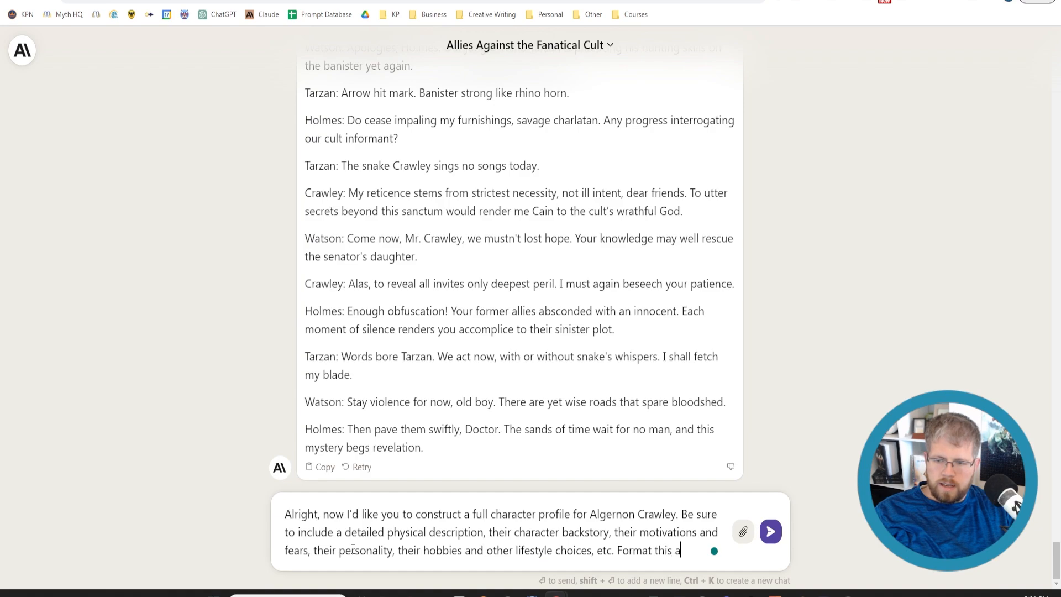
type("s a bulleted list")
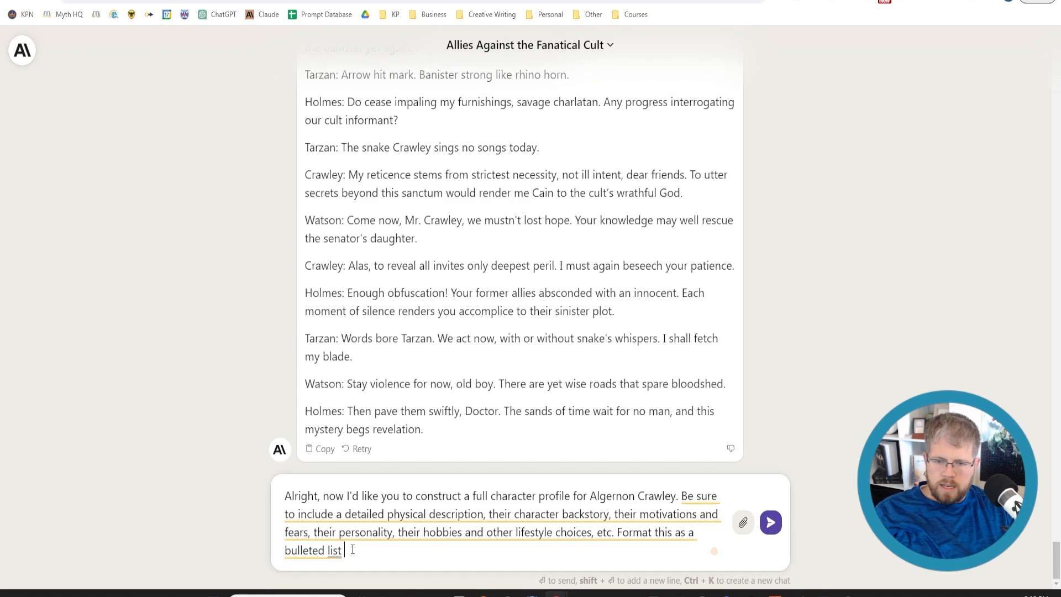
type(".")
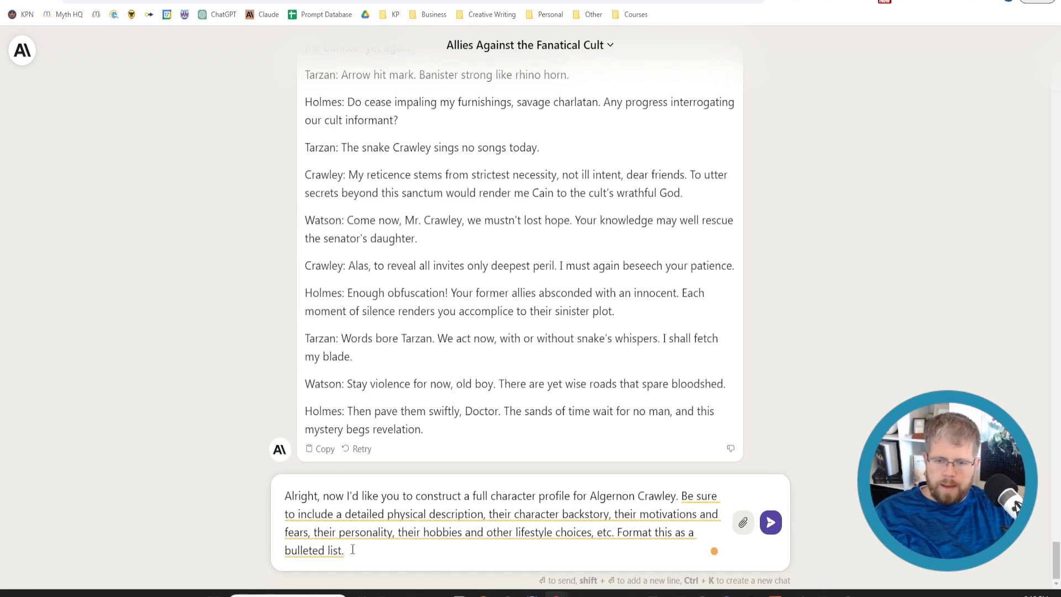
key("Return")
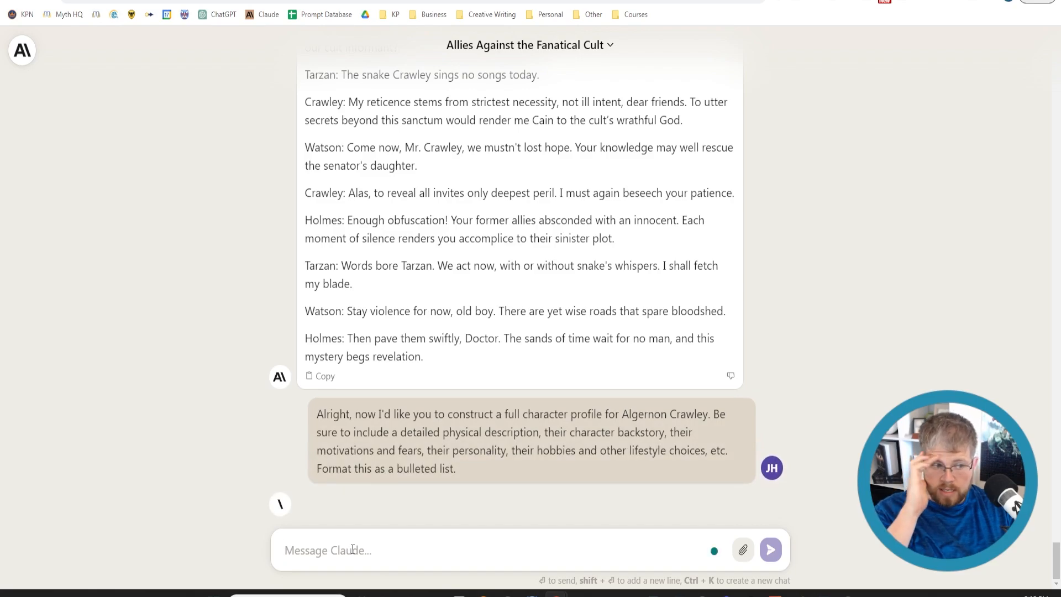
Read the generated Algernon Crawley profile from the physical description to the hobbies and lifestyle, examining the backstory bullets closely
scroll(374, 438, "down", 3)
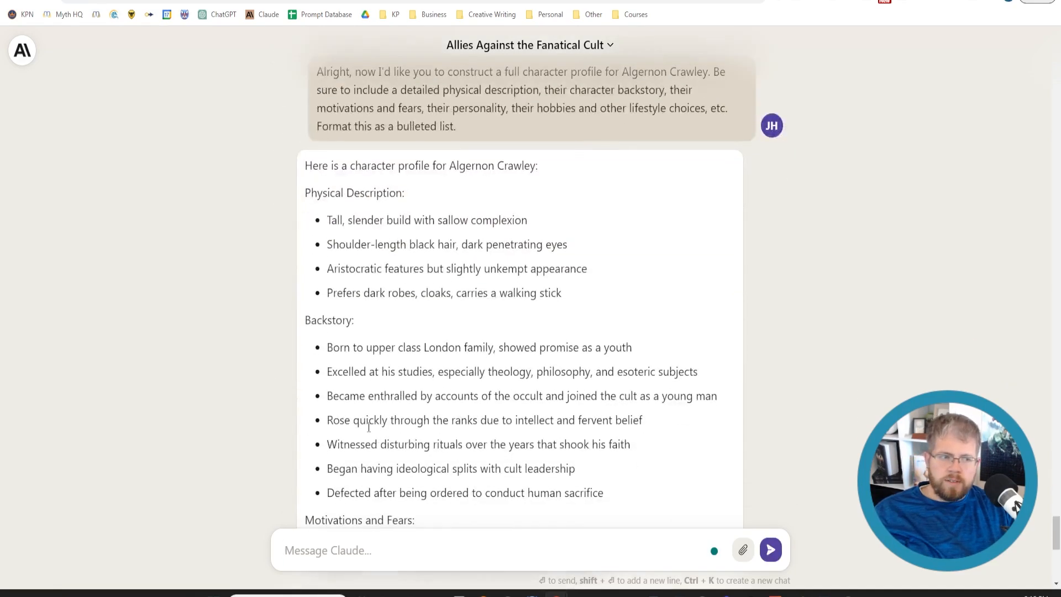
scroll(365, 425, "up", 1)
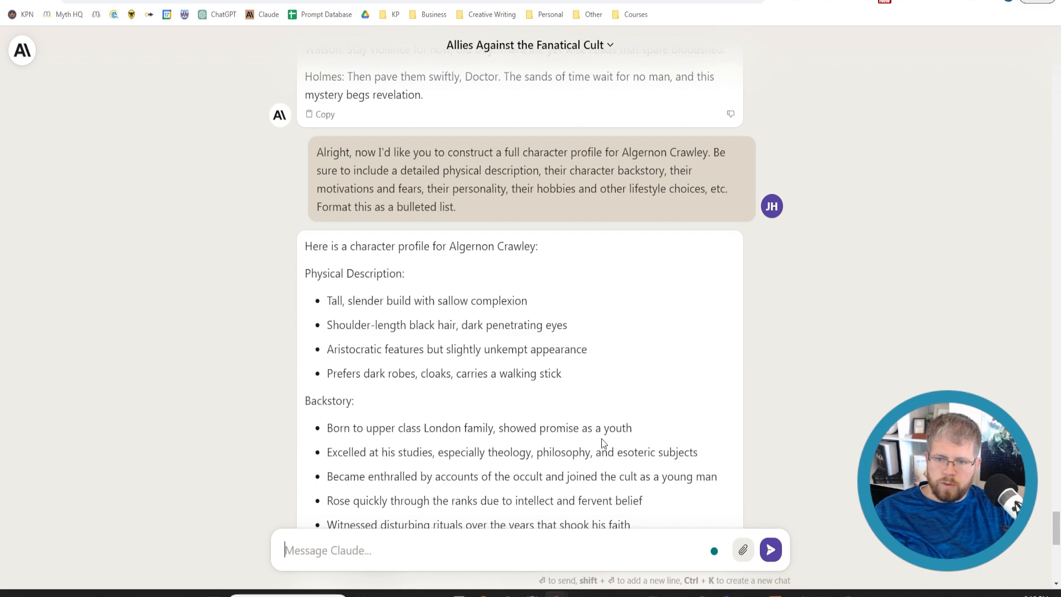
scroll(599, 443, "down", 4)
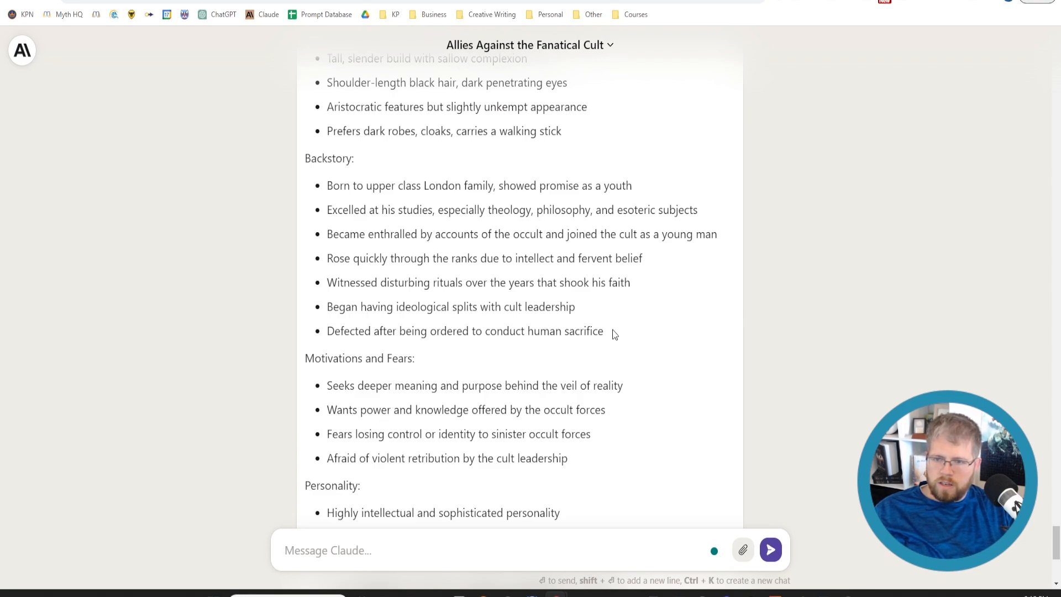
left_click_drag(604, 330, 314, 172)
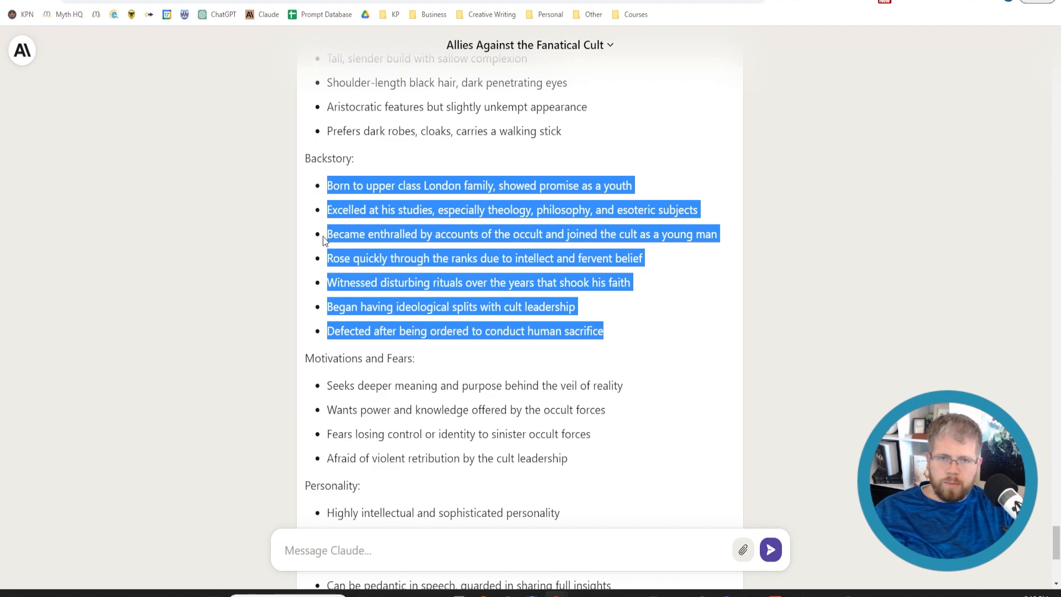
scroll(400, 322, "down", 3)
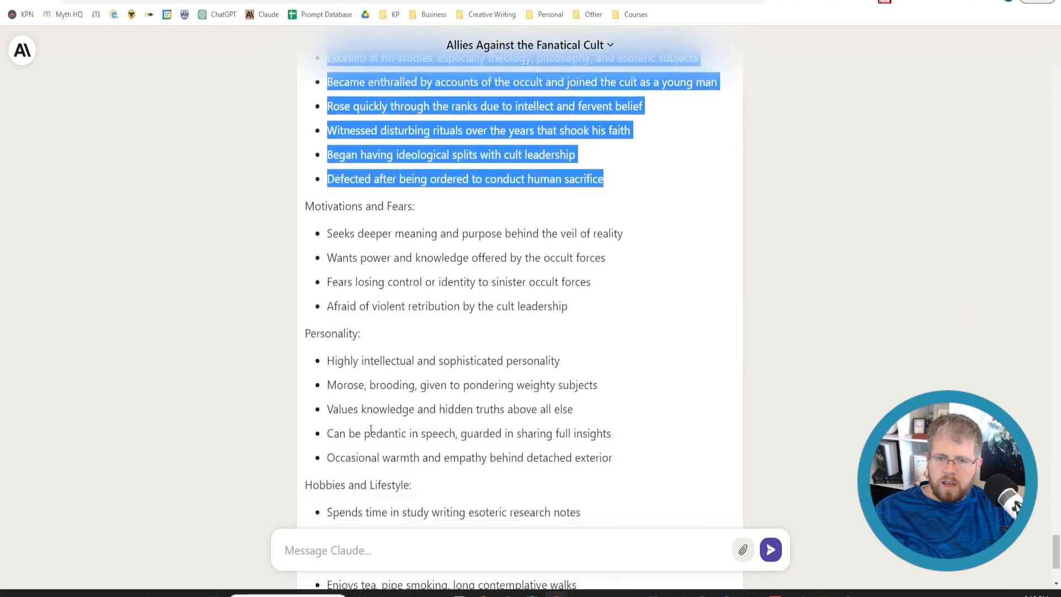
scroll(311, 315, "up", 3)
scroll(314, 339, "down", 3)
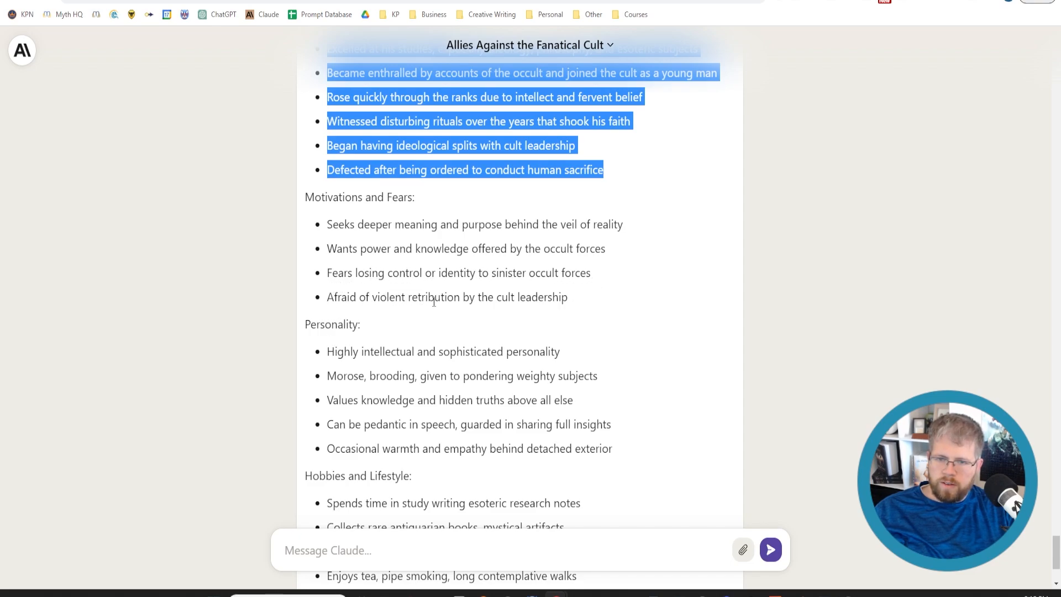
scroll(500, 420, "down", 3)
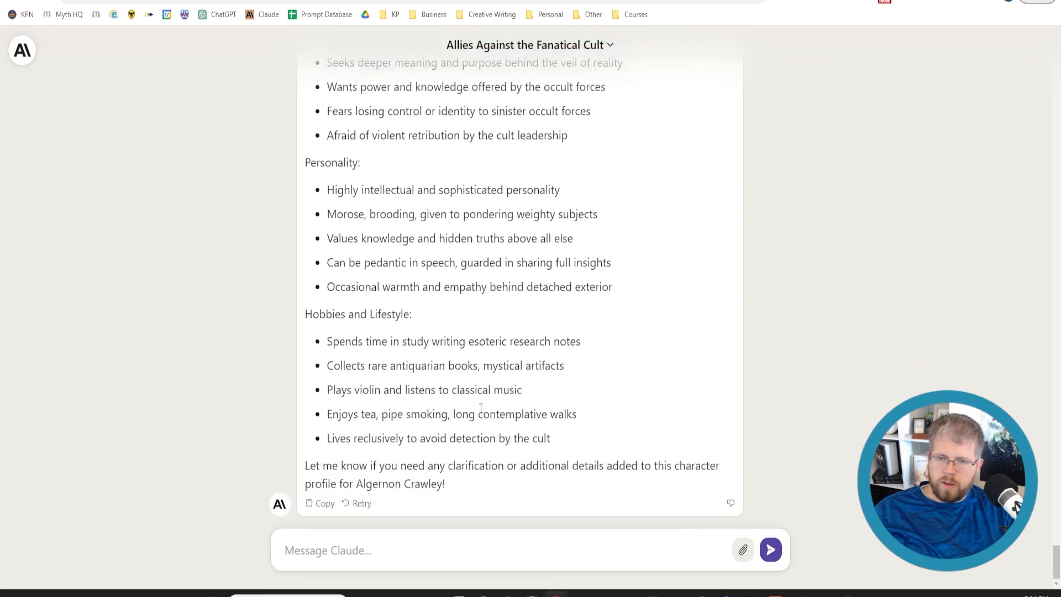
left_click(467, 543)
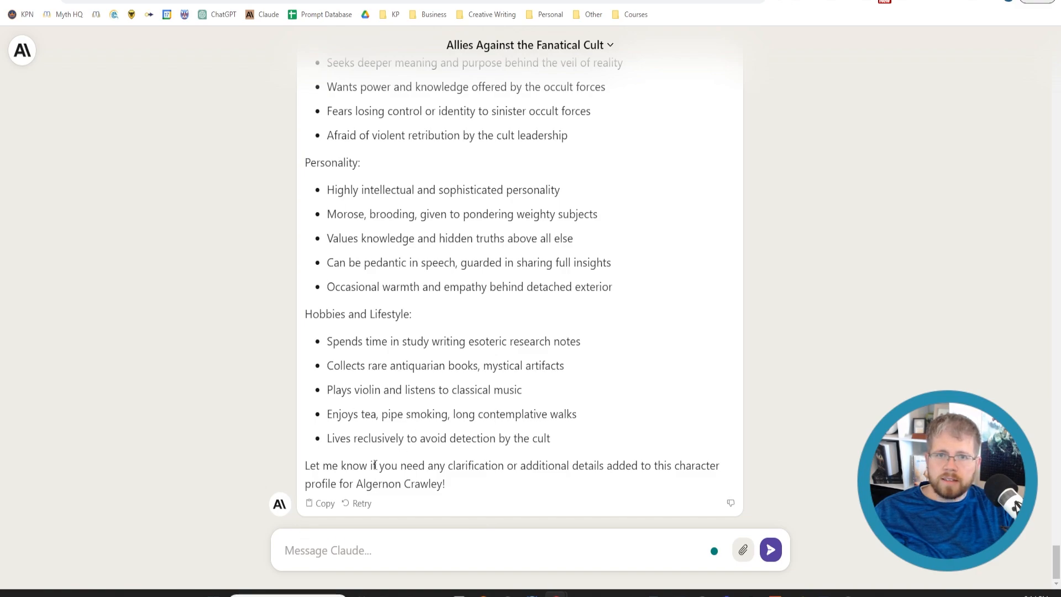
scroll(374, 465, "up", 10)
scroll(340, 474, "down", 9)
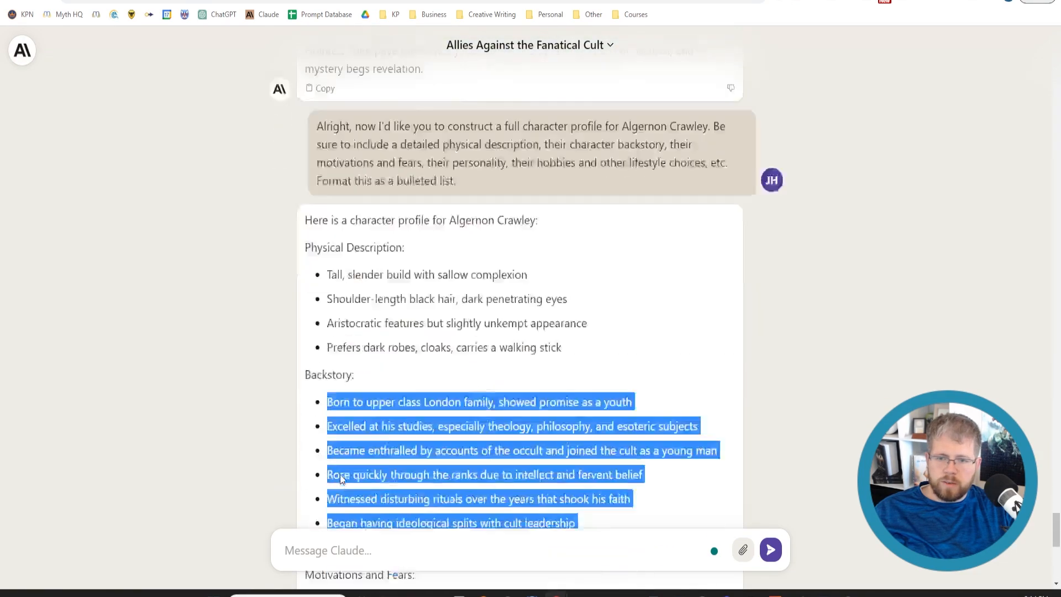
scroll(337, 475, "down", 3)
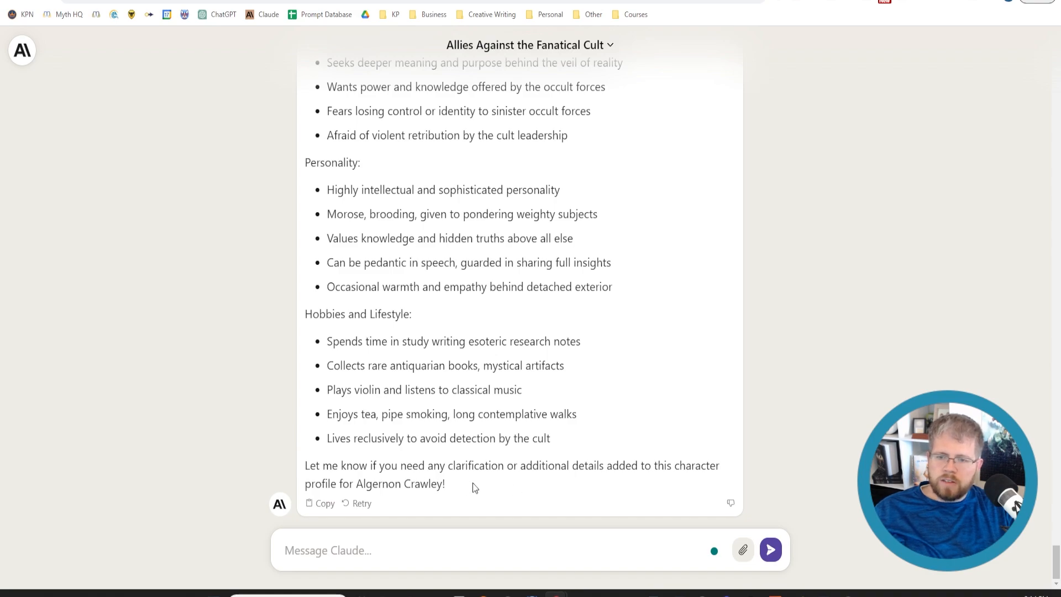
Copy the profile from Physical Description through the last Hobbies and Lifestyle bullet and paste it below Crawley's speech patterns in Atticus's Characters chapter
left_click_drag(575, 442, 303, 362)
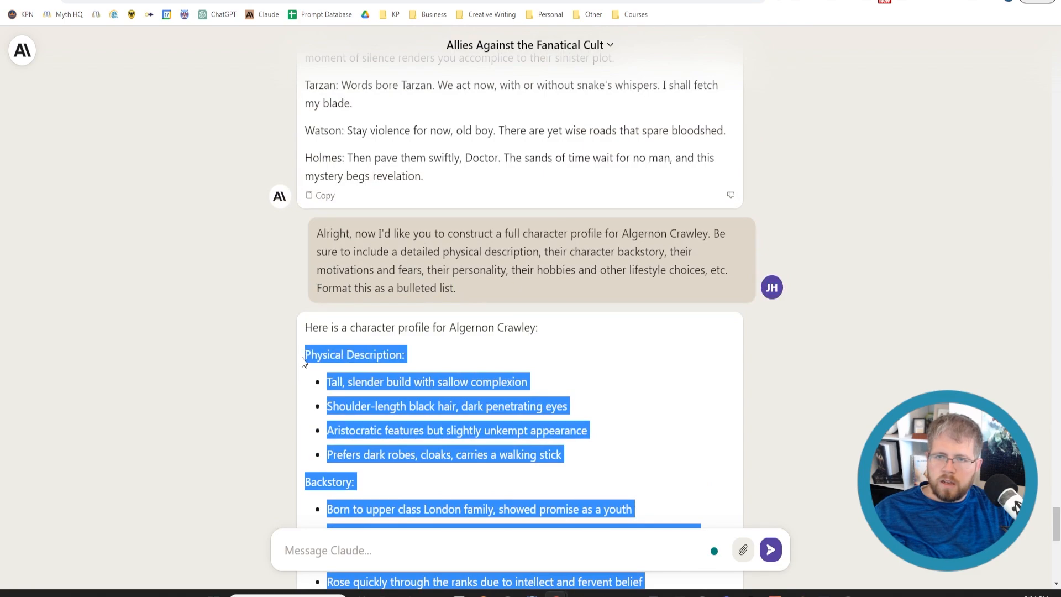
left_click(497, 0)
left_click(458, 527)
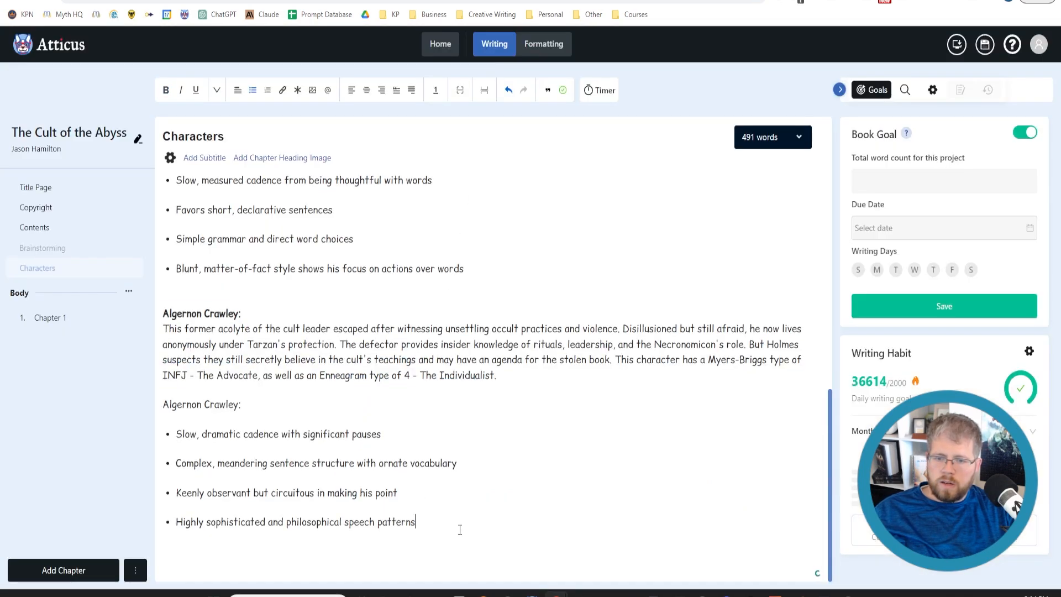
key("Return")
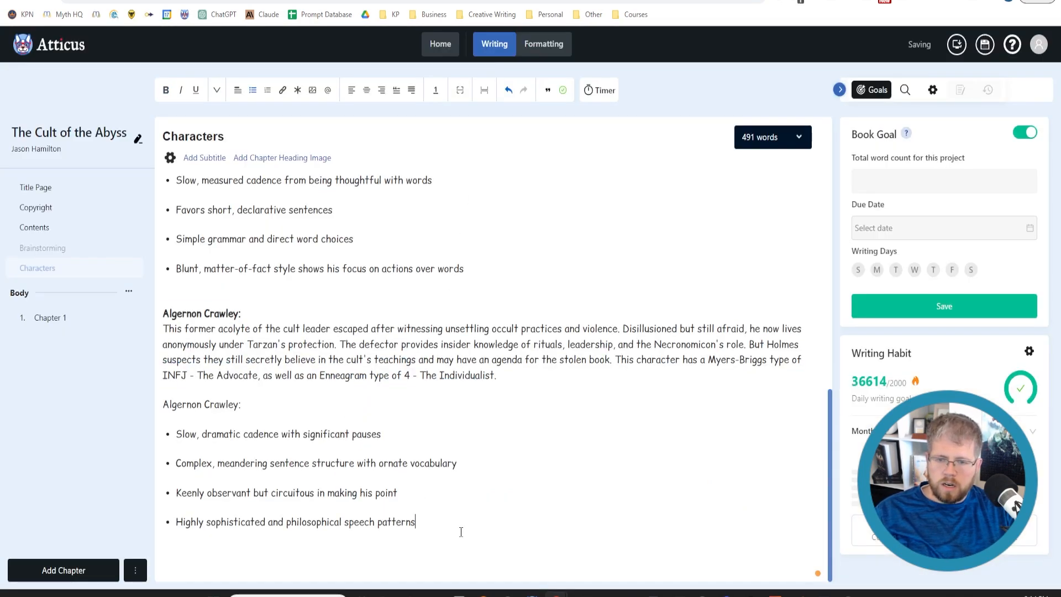
key("ctrl+v")
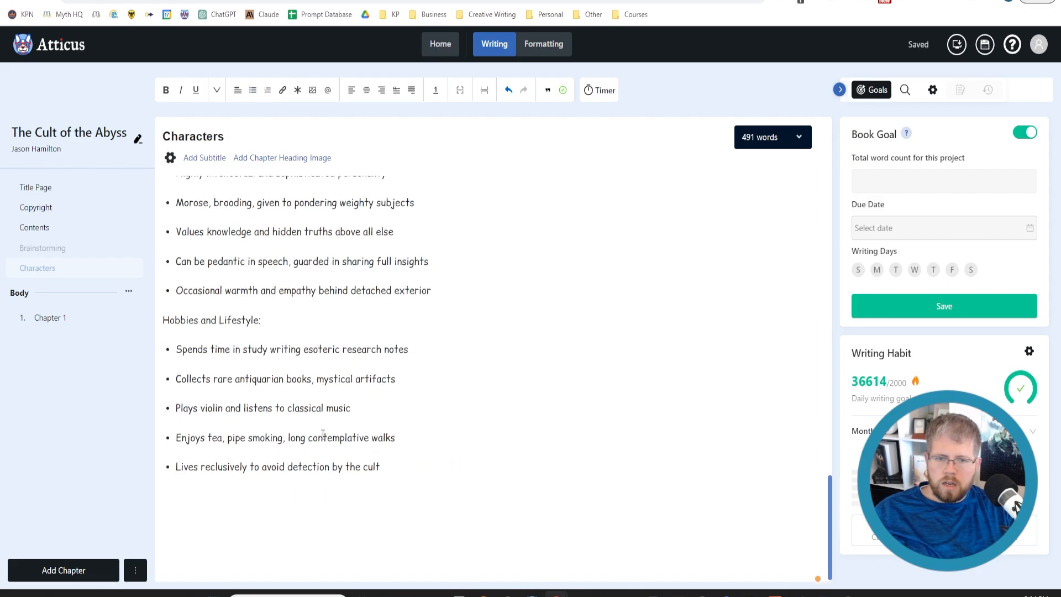
scroll(332, 433, "up", 15)
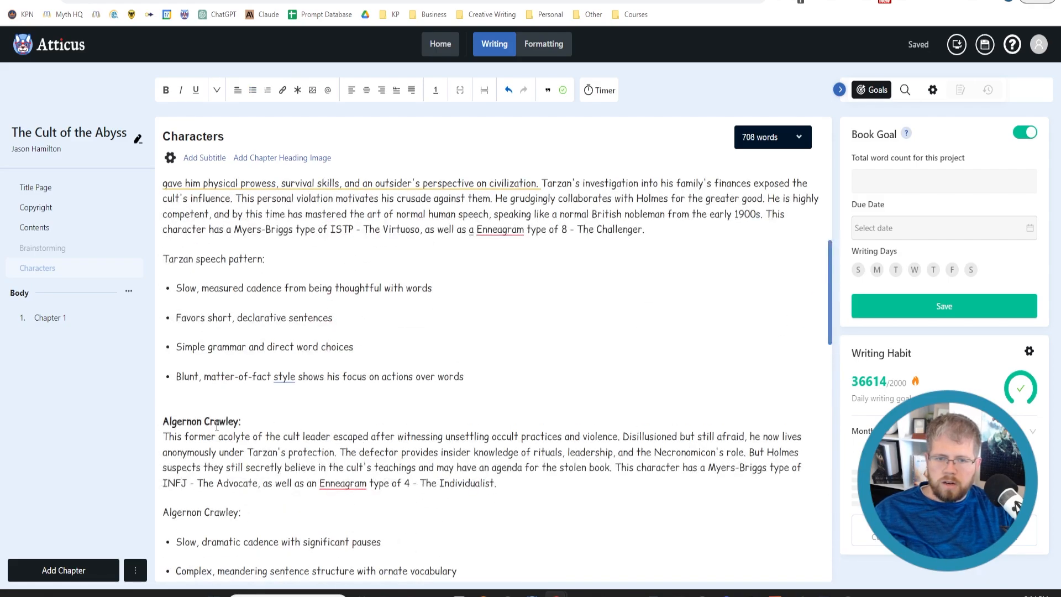
scroll(218, 487, "up", 1)
scroll(218, 486, "up", 4)
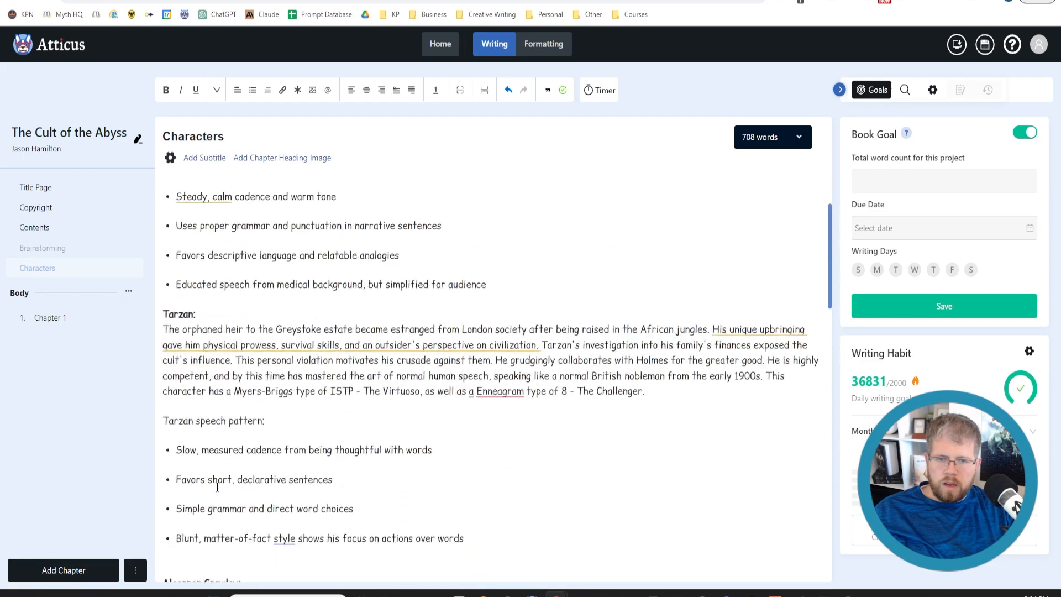
scroll(171, 408, "up", 5)
scroll(188, 412, "up", 2)
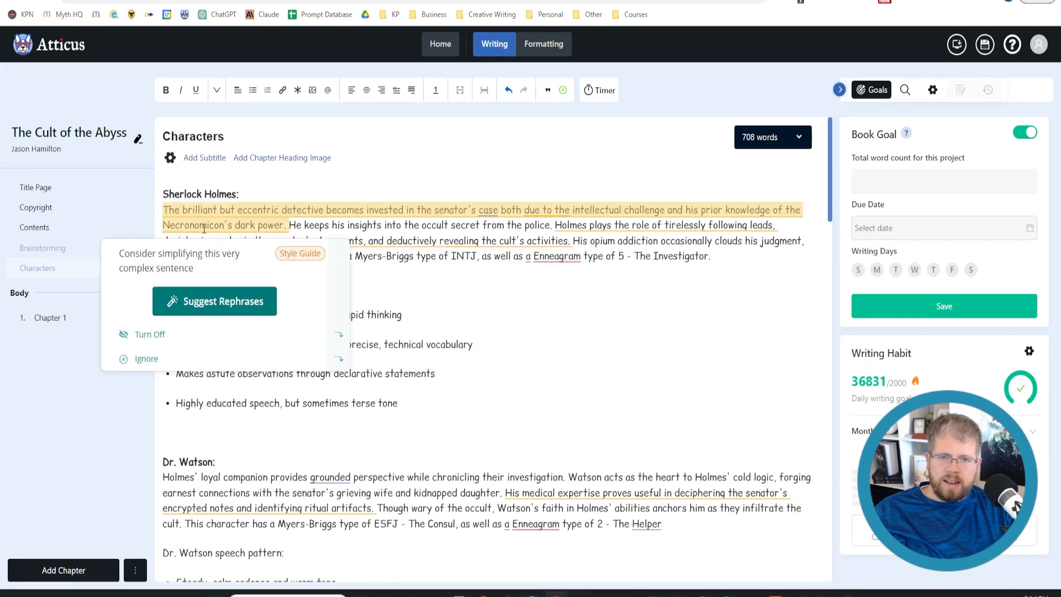
scroll(242, 481, "down", 3)
scroll(242, 483, "down", 12)
scroll(241, 483, "up", 5)
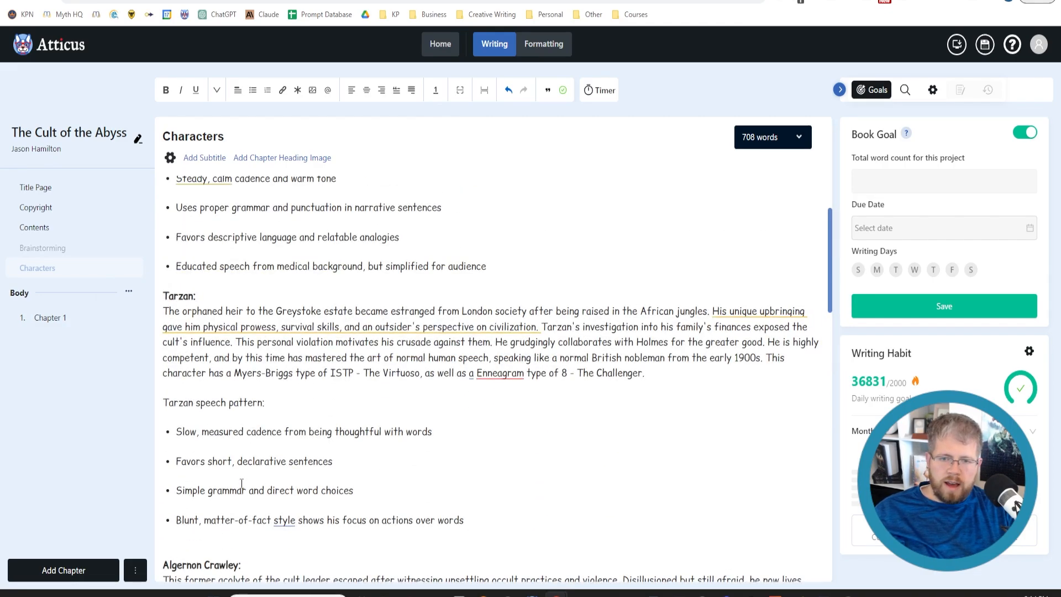
scroll(241, 484, "up", 5)
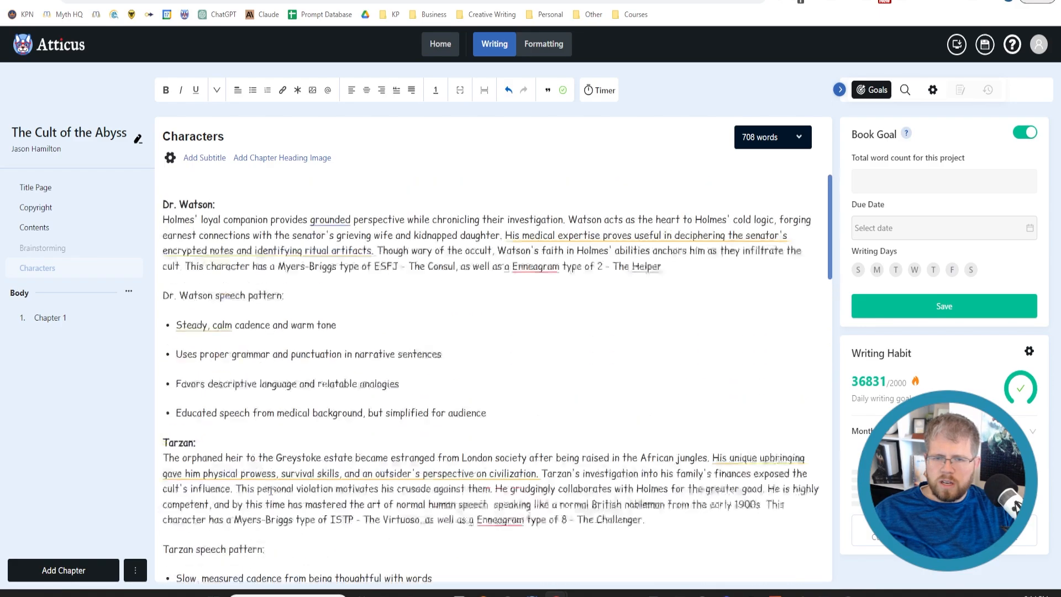
mouse_move(241, 484)
scroll(590, 368, "down", 3)
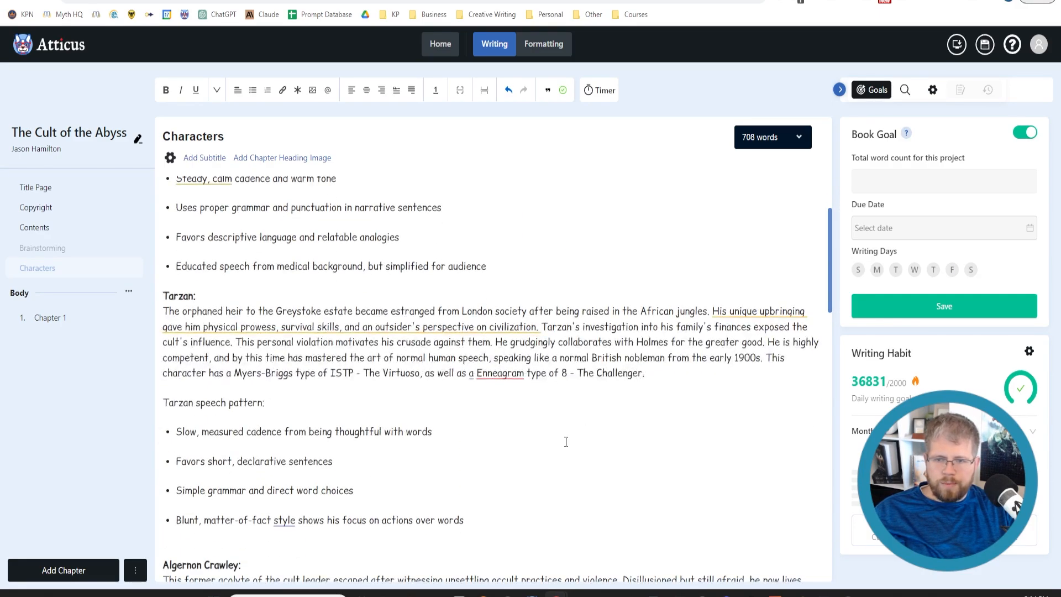
scroll(566, 442, "down", 18)
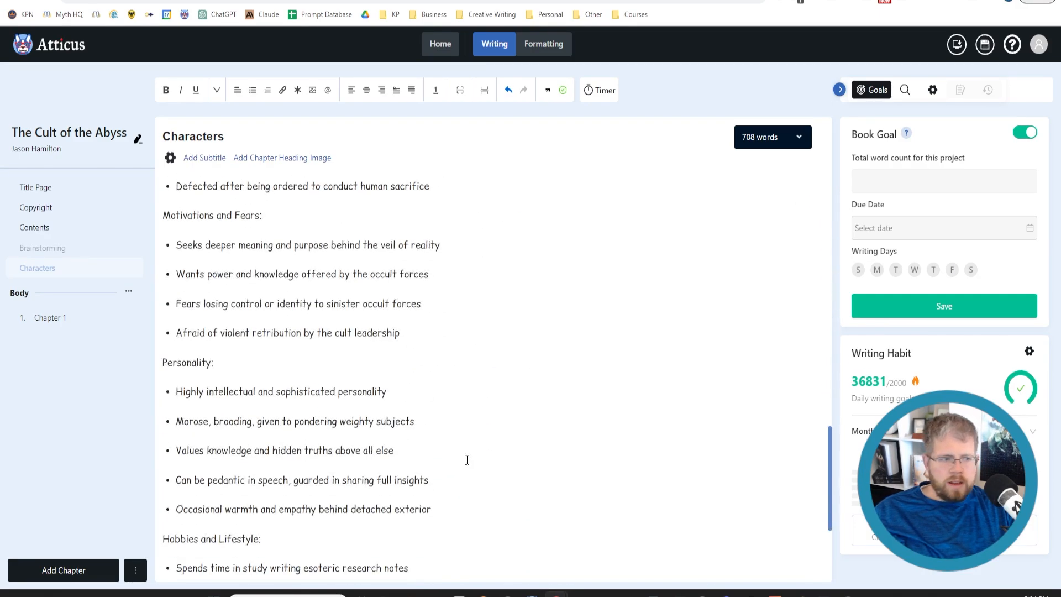
scroll(449, 465, "down", 4)
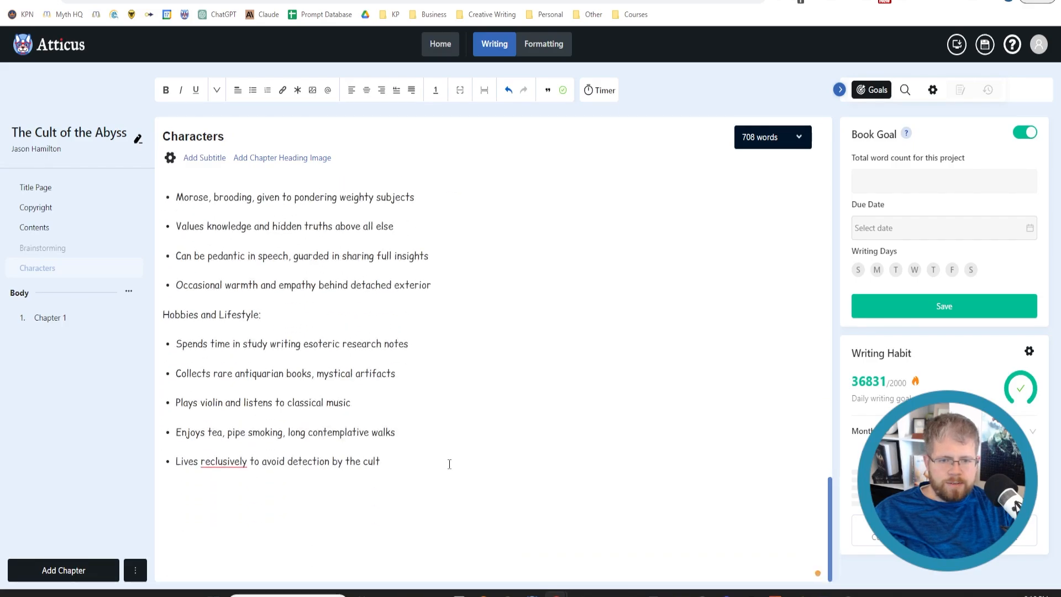
scroll(387, 430, "up", 20)
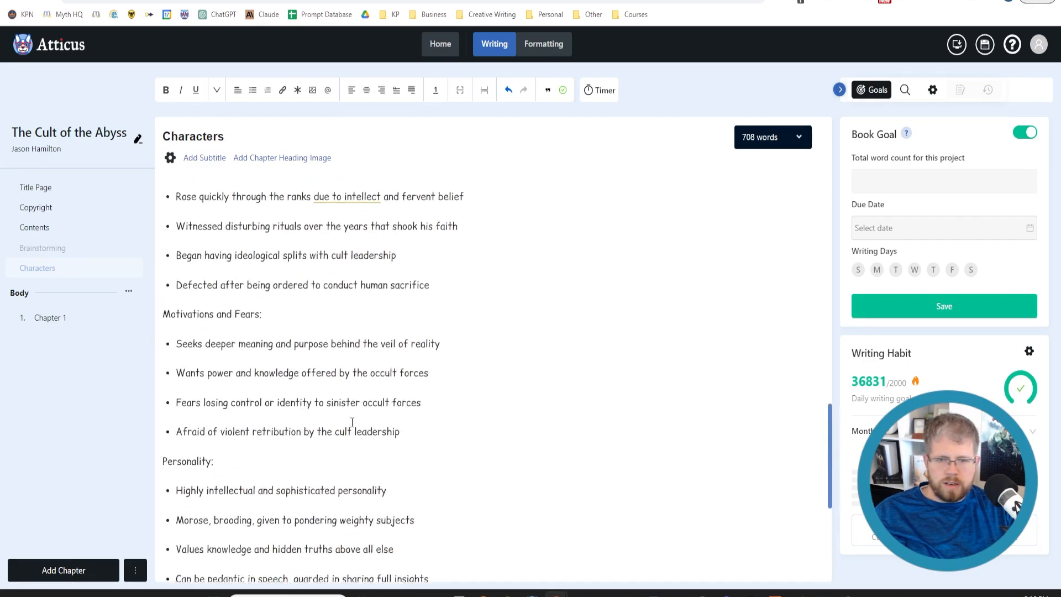
scroll(355, 444, "up", 3)
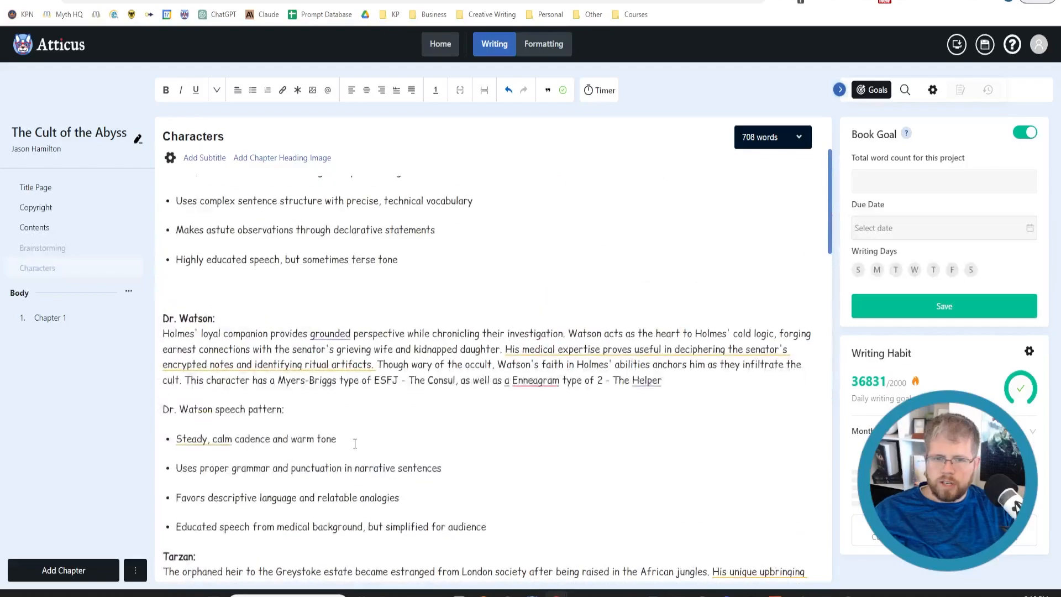
scroll(347, 451, "up", 3)
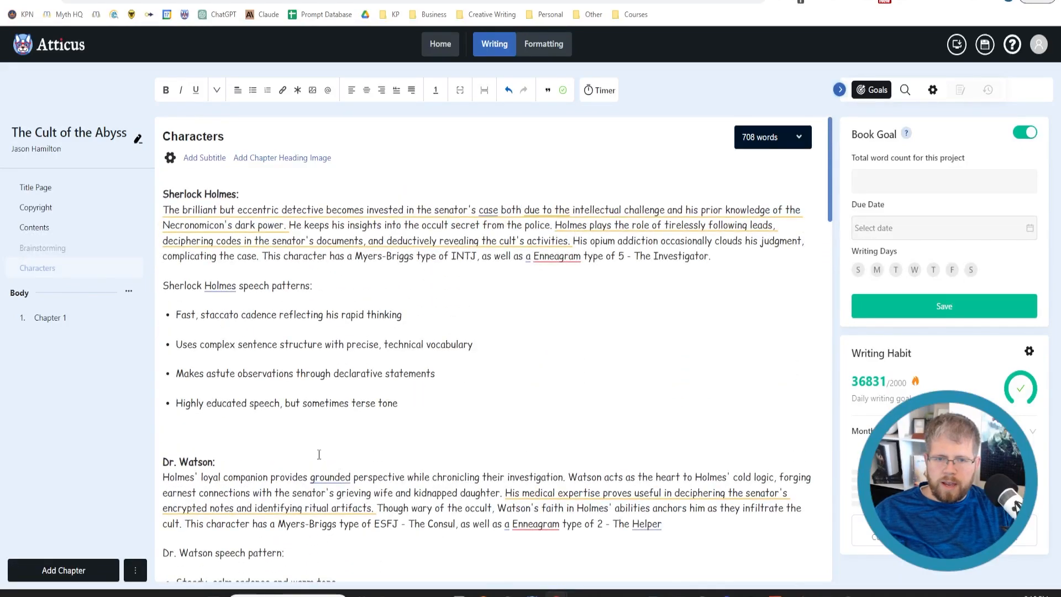